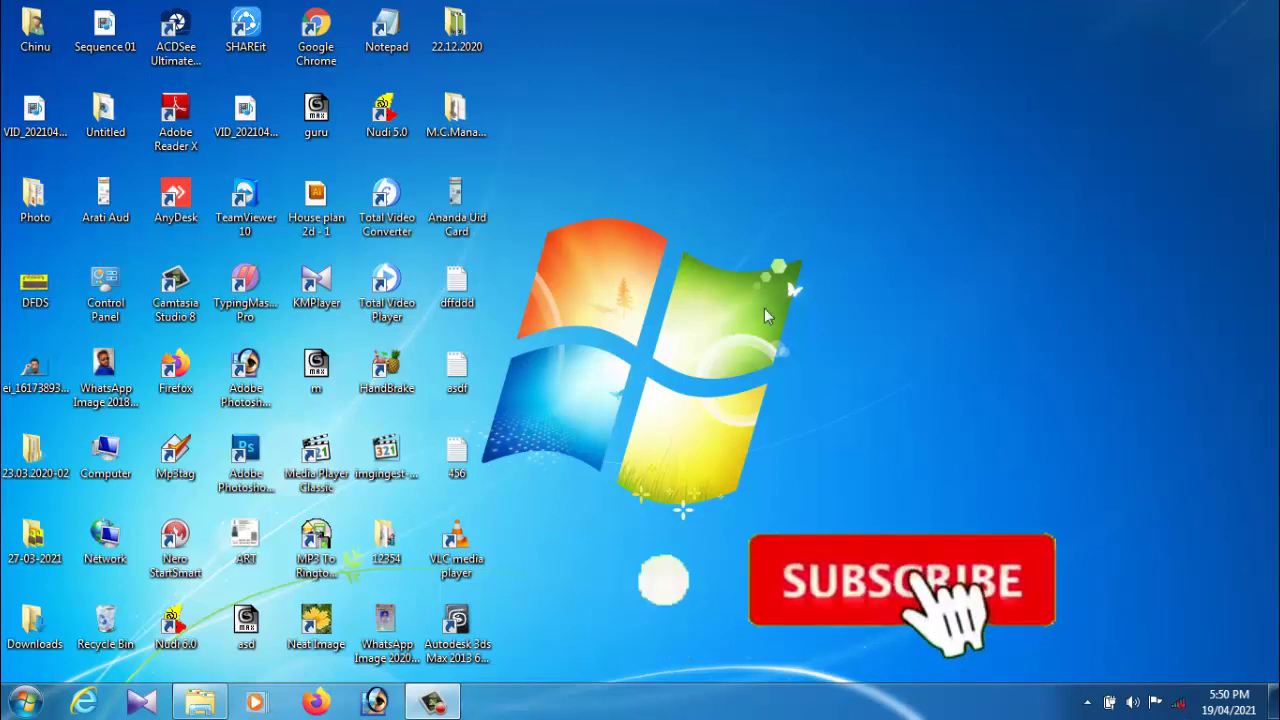
# Step: Launch Microsoft Office Word 2007 from the Windows 7 Start menu to get a blank Document1
pyautogui.click(27, 701)
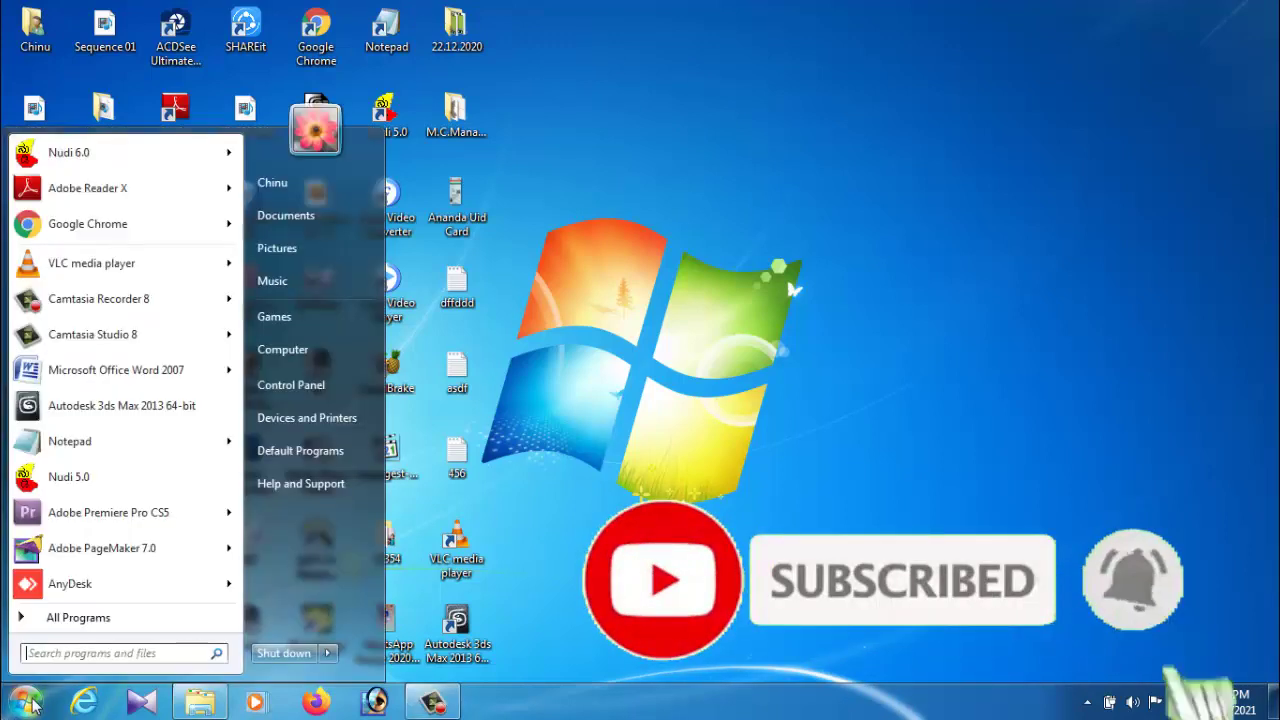
pyautogui.moveTo(105, 387)
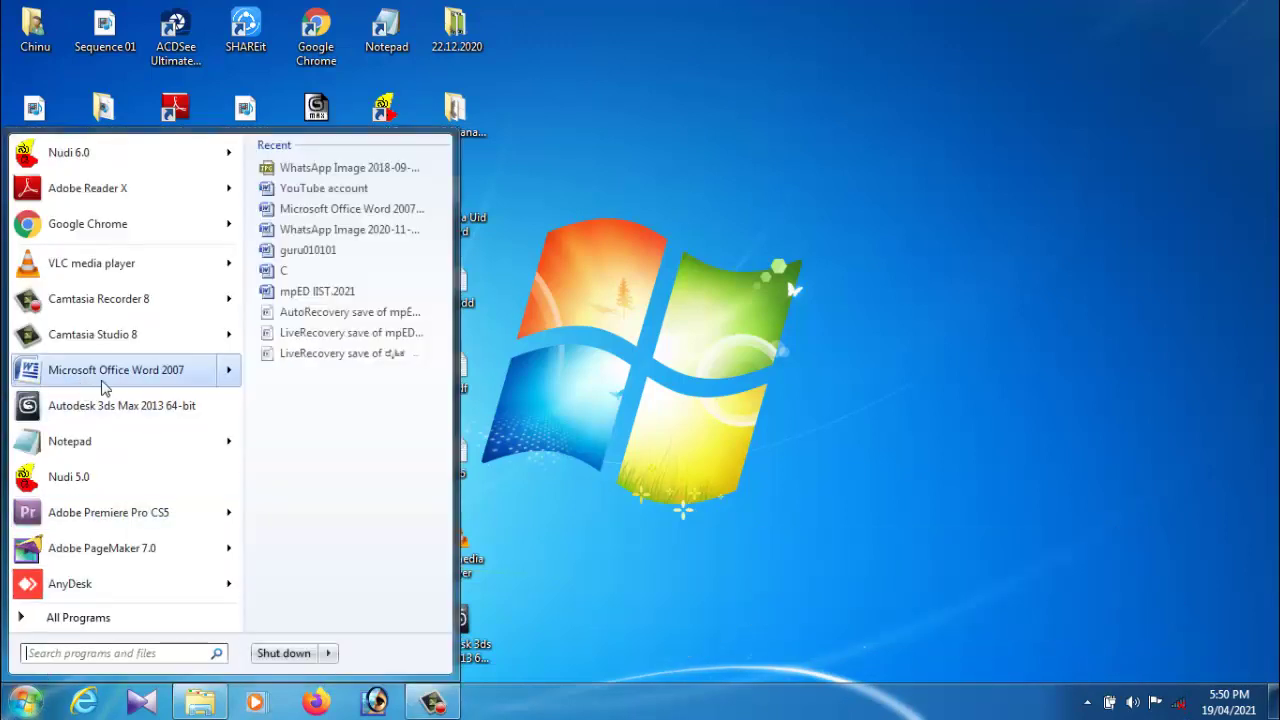
pyautogui.click(160, 372)
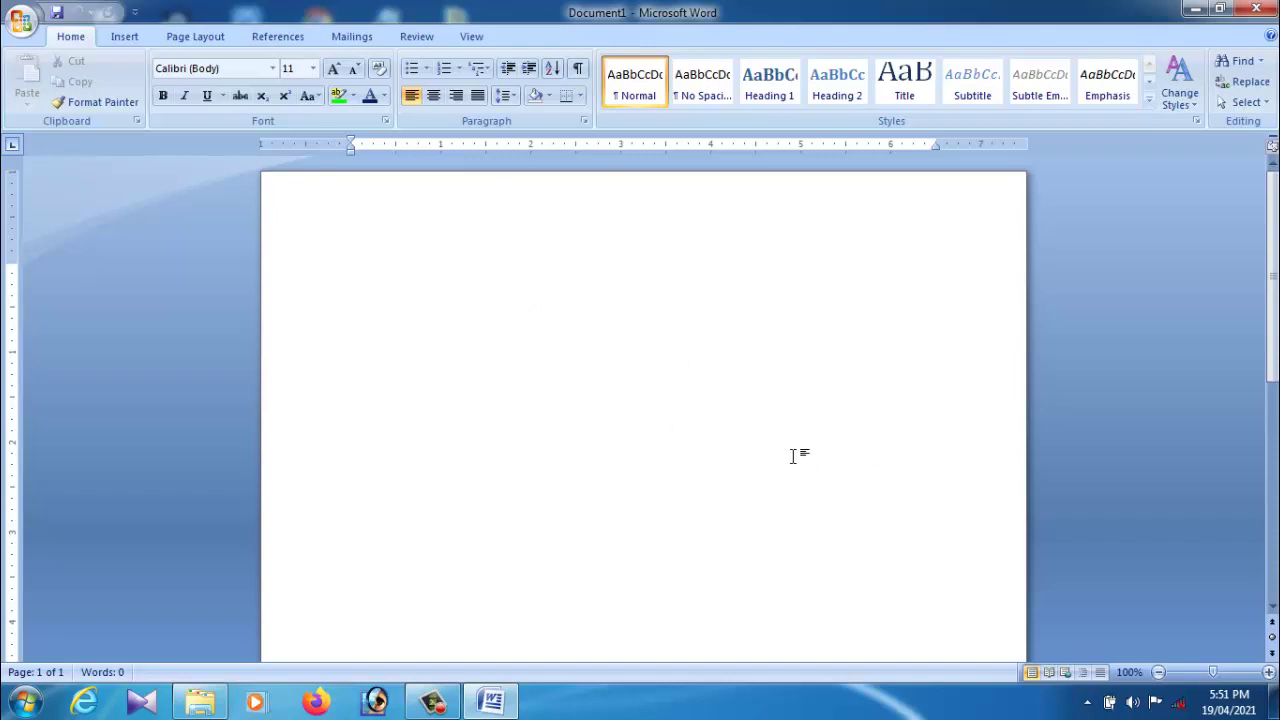
# Step: Set the page size to A4 on the Page Layout tab
pyautogui.click(204, 40)
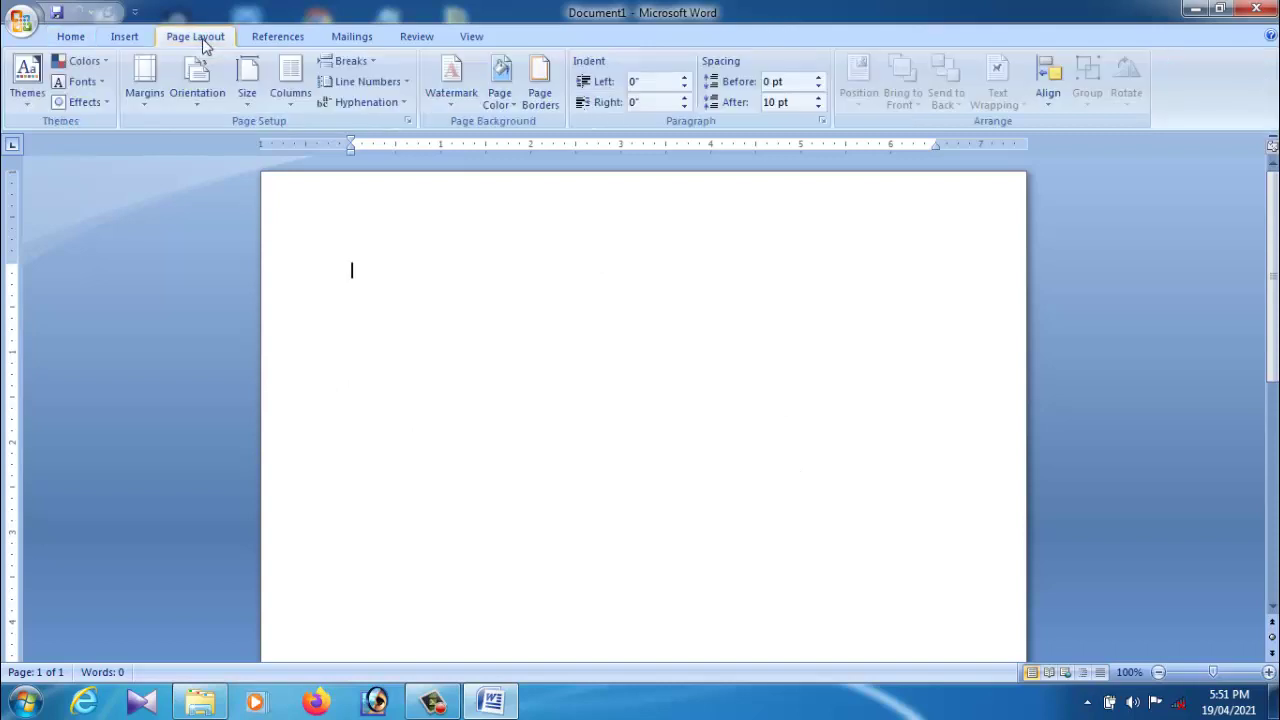
pyautogui.click(247, 80)
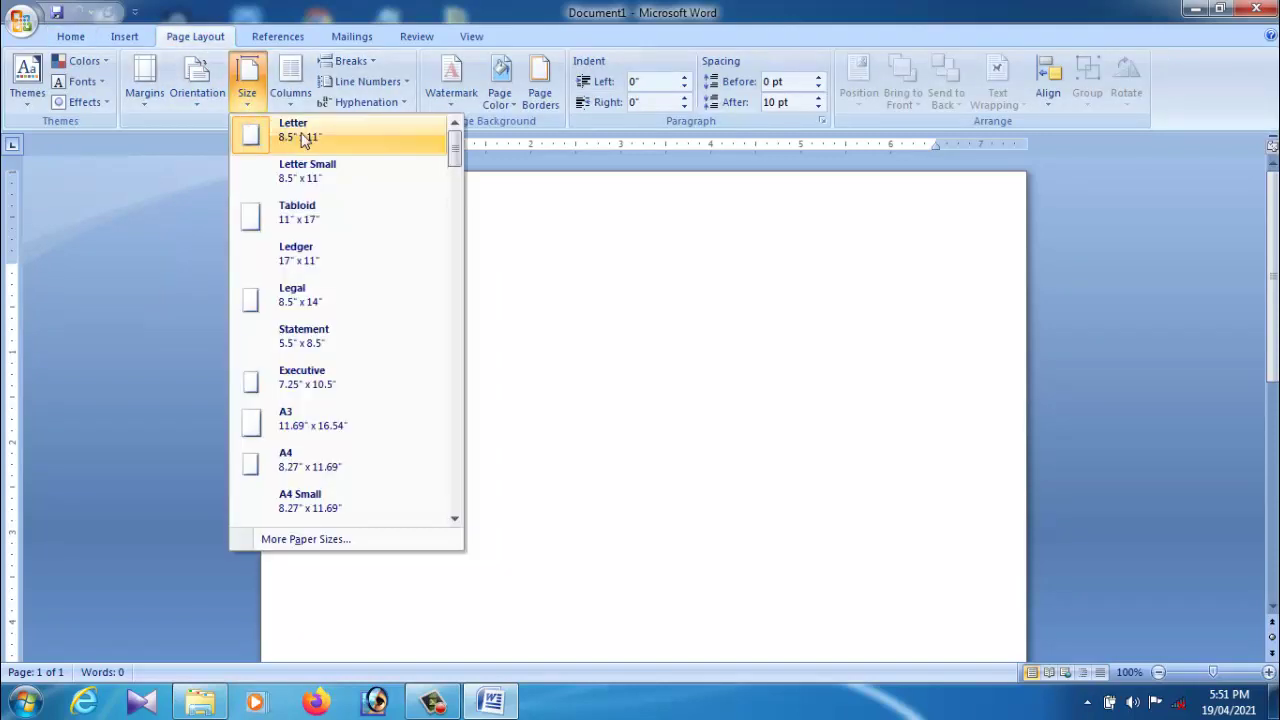
pyautogui.click(327, 468)
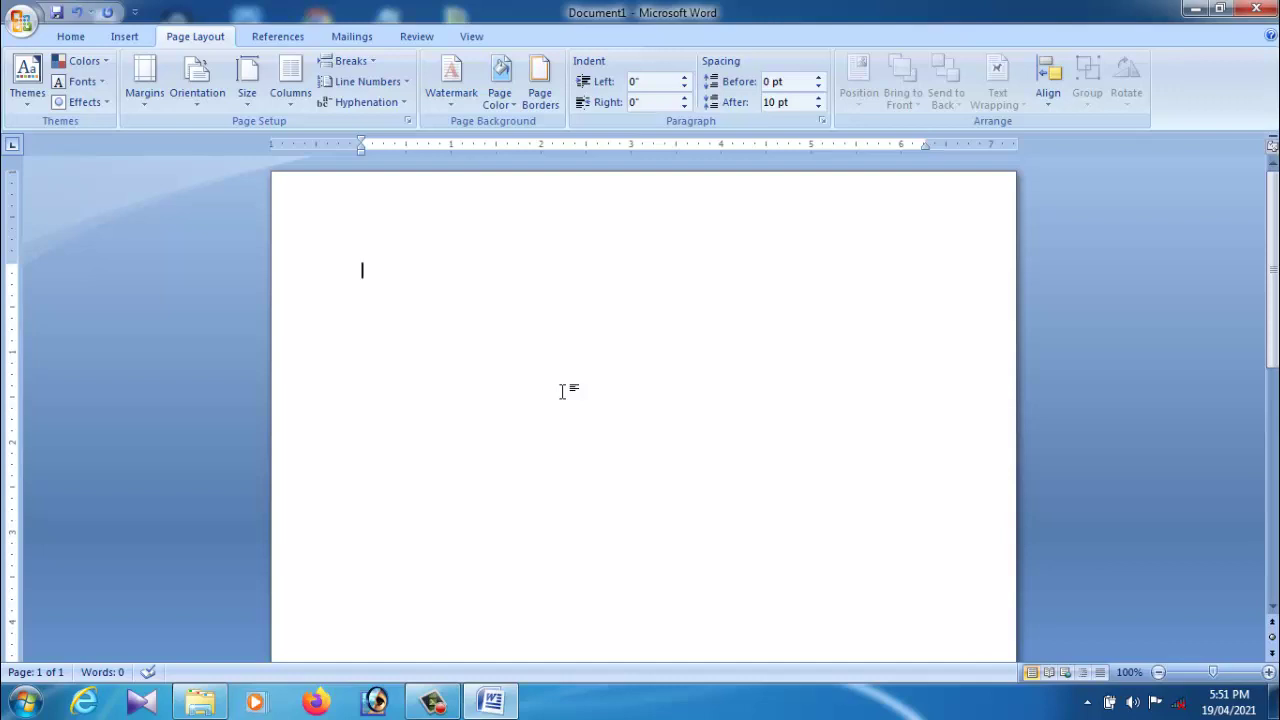
pyautogui.click(247, 82)
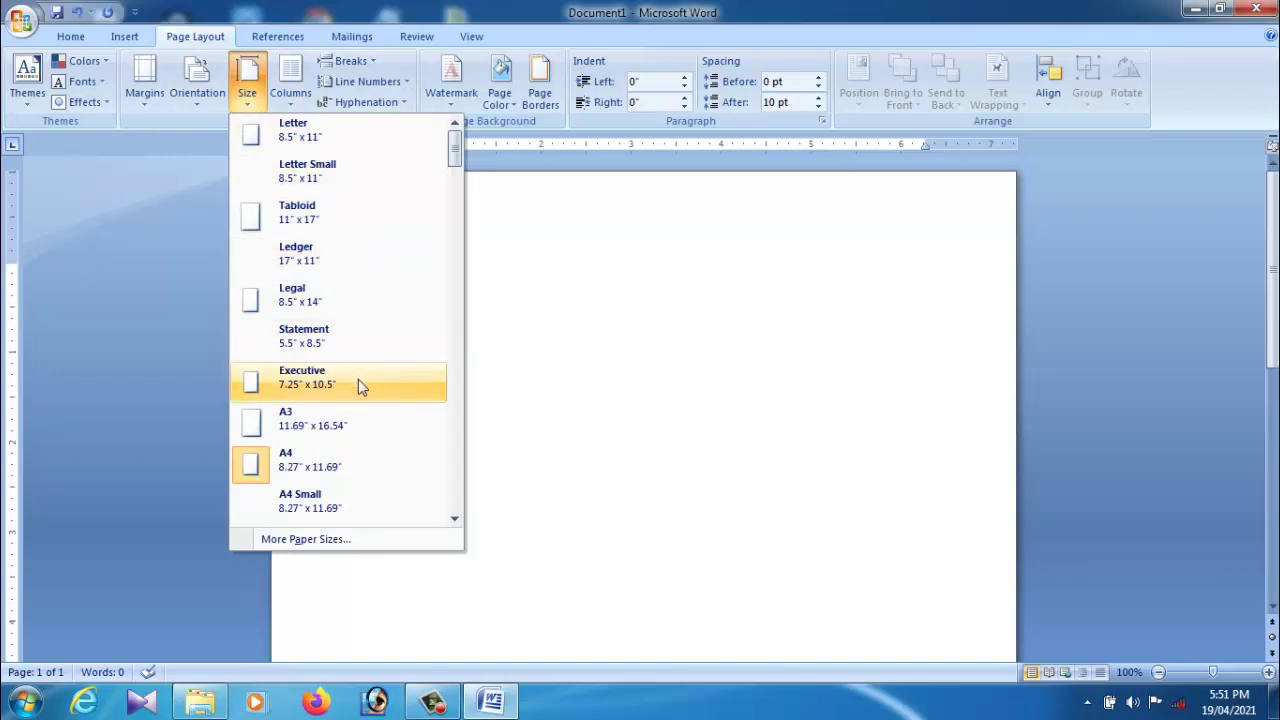
pyautogui.click(355, 465)
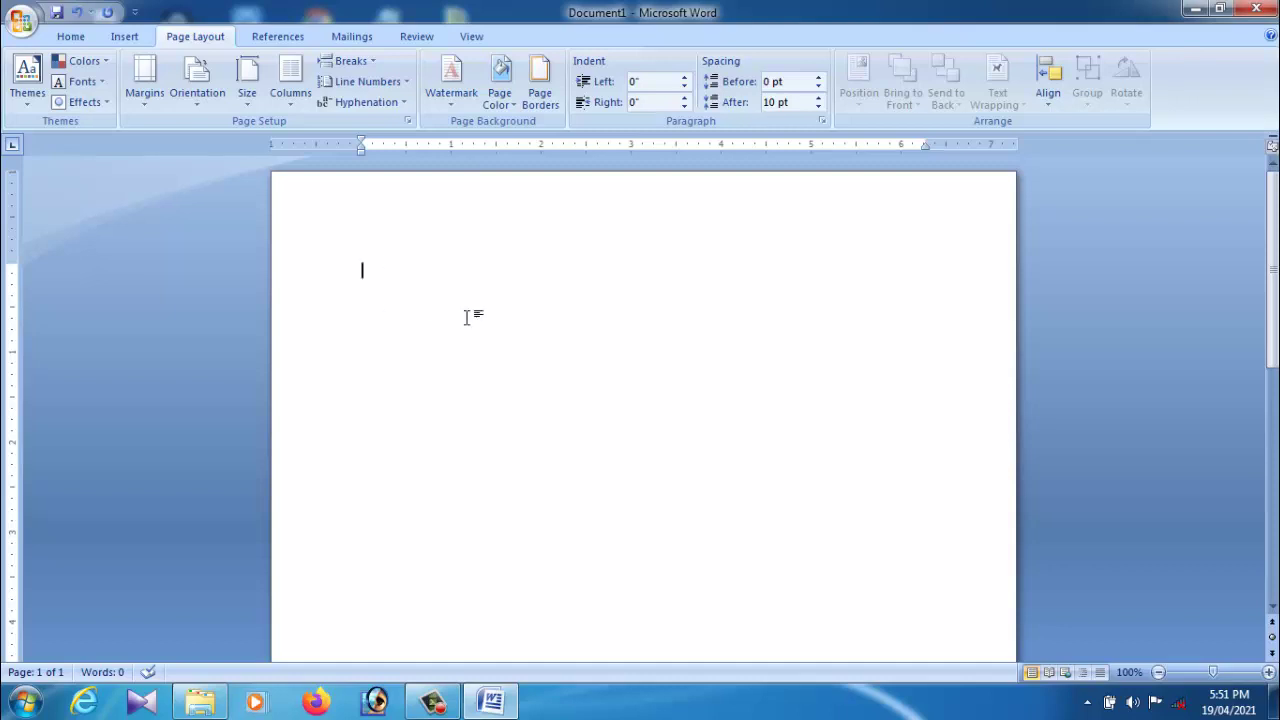
# Step: Set the font size to 18 on the Home tab
pyautogui.click(80, 42)
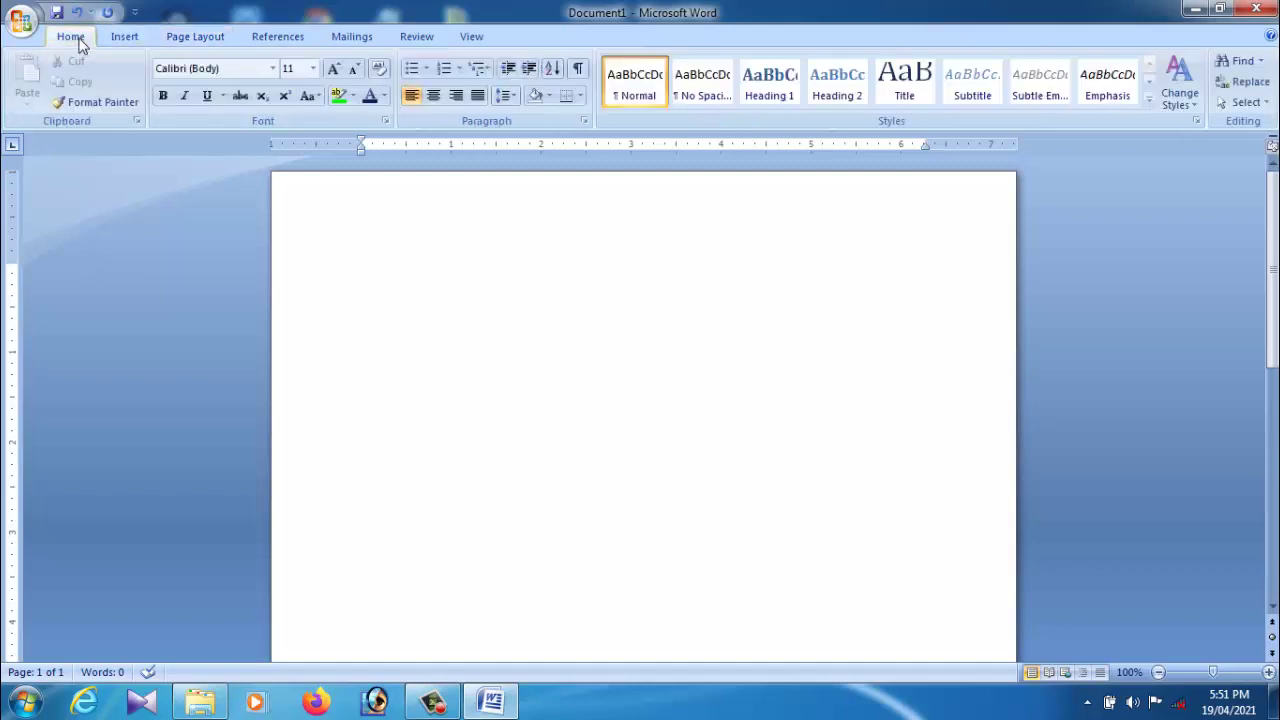
pyautogui.click(312, 68)
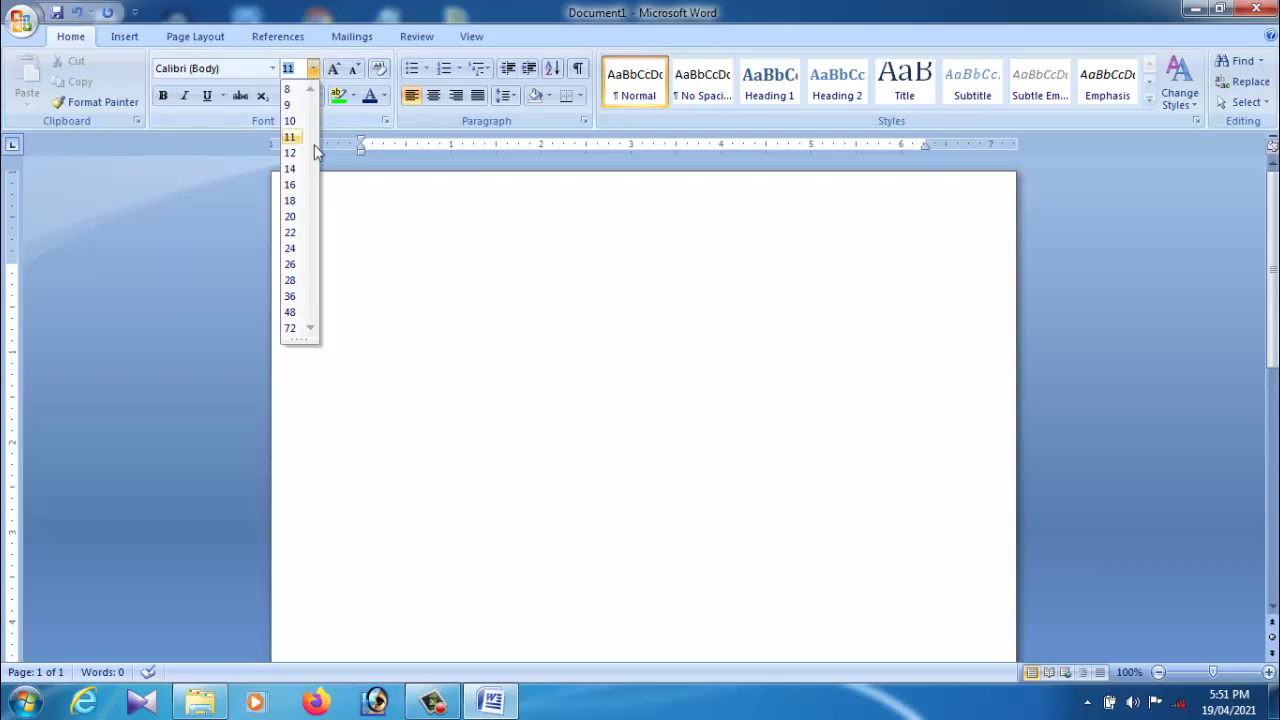
pyautogui.click(291, 201)
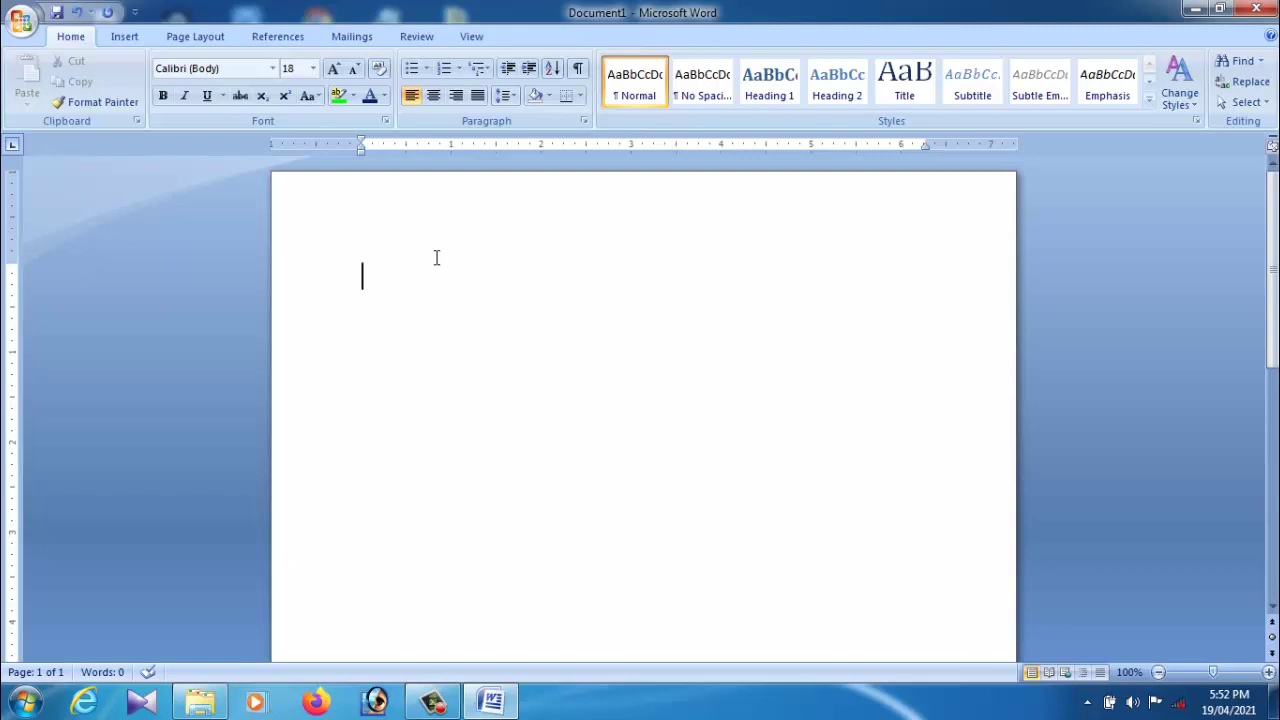
# Step: Type RESUME, NAME:, FATHER NAME and ADDRESS as separate lines
pyautogui.write('RESUME')
pyautogui.press('Return')
pyautogui.write('NAME')
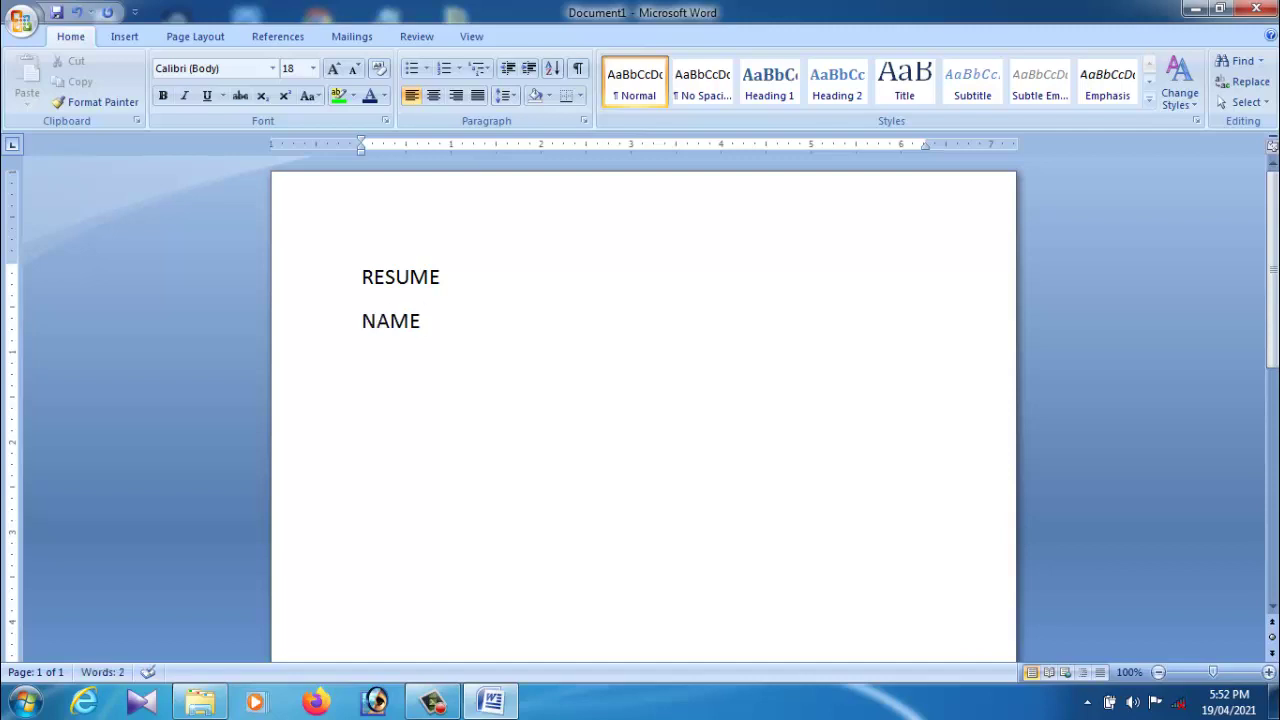
pyautogui.write(':')
pyautogui.press('Return')
pyautogui.write('FATHER NAM')
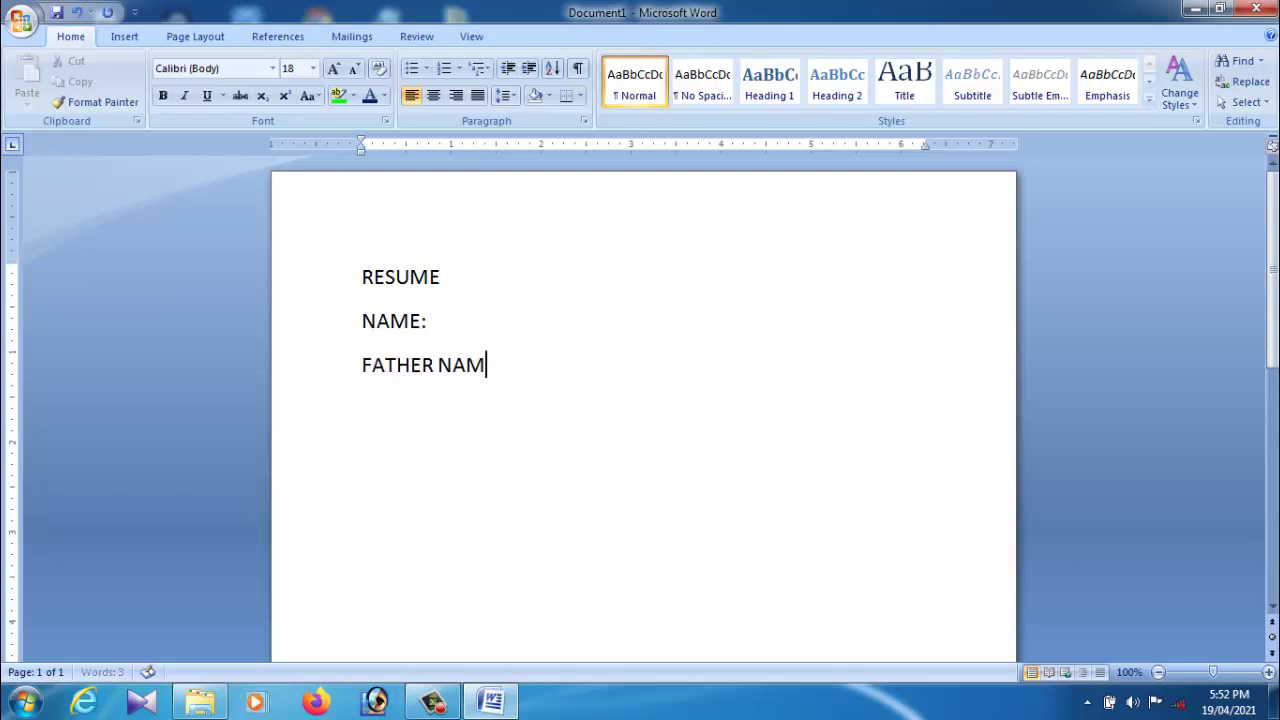
pyautogui.write('E')
pyautogui.press('Return')
pyautogui.write('A')
pyautogui.write('RE')
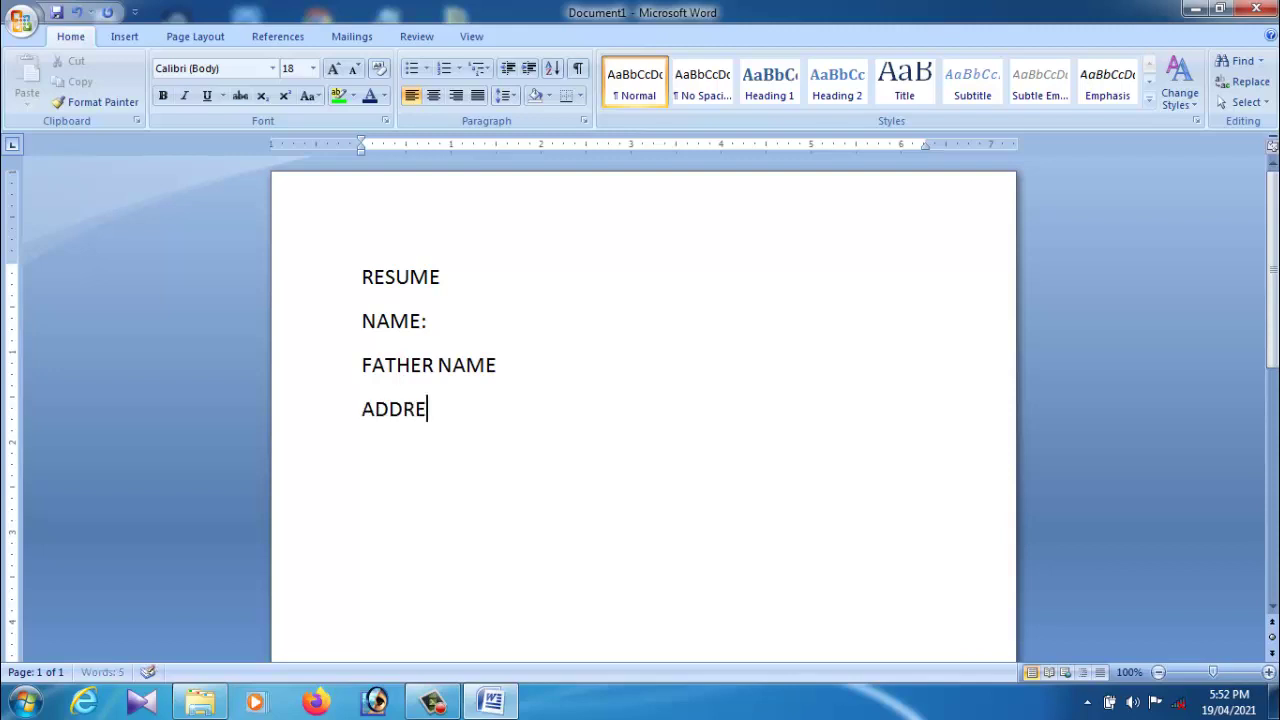
pyautogui.write('SS')
# Step: Add colons after the FATHER NAME and ADDRESS labels
pyautogui.click(507, 363)
pyautogui.write(':')
pyautogui.click(466, 422)
pyautogui.write(':')
pyautogui.press('Return')
pyautogui.click(476, 420)
# Step: Fill in the applicant's name, father's name and address after their labels, fixing a typo
pyautogui.click(455, 332)
pyautogui.write('GUR9X')
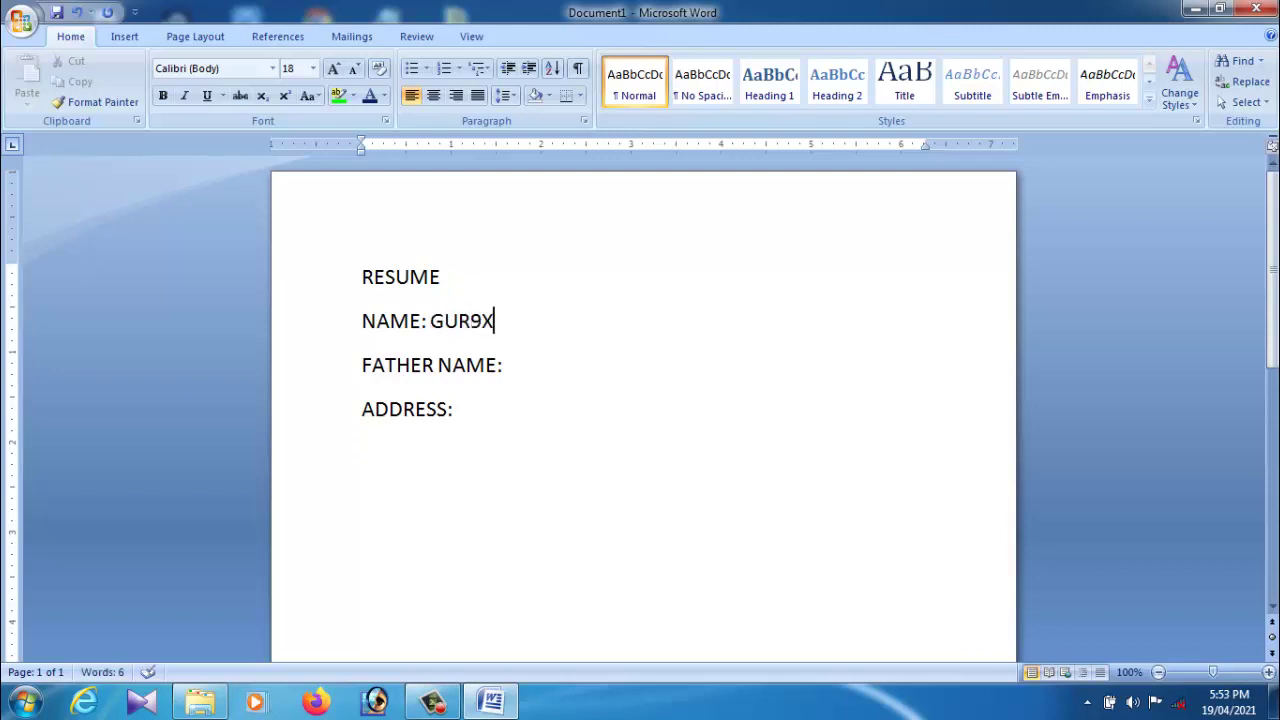
pyautogui.click(520, 369)
pyautogui.click(470, 322)
pyautogui.write('U')
pyautogui.click(514, 372)
pyautogui.write('SHIVALAL')
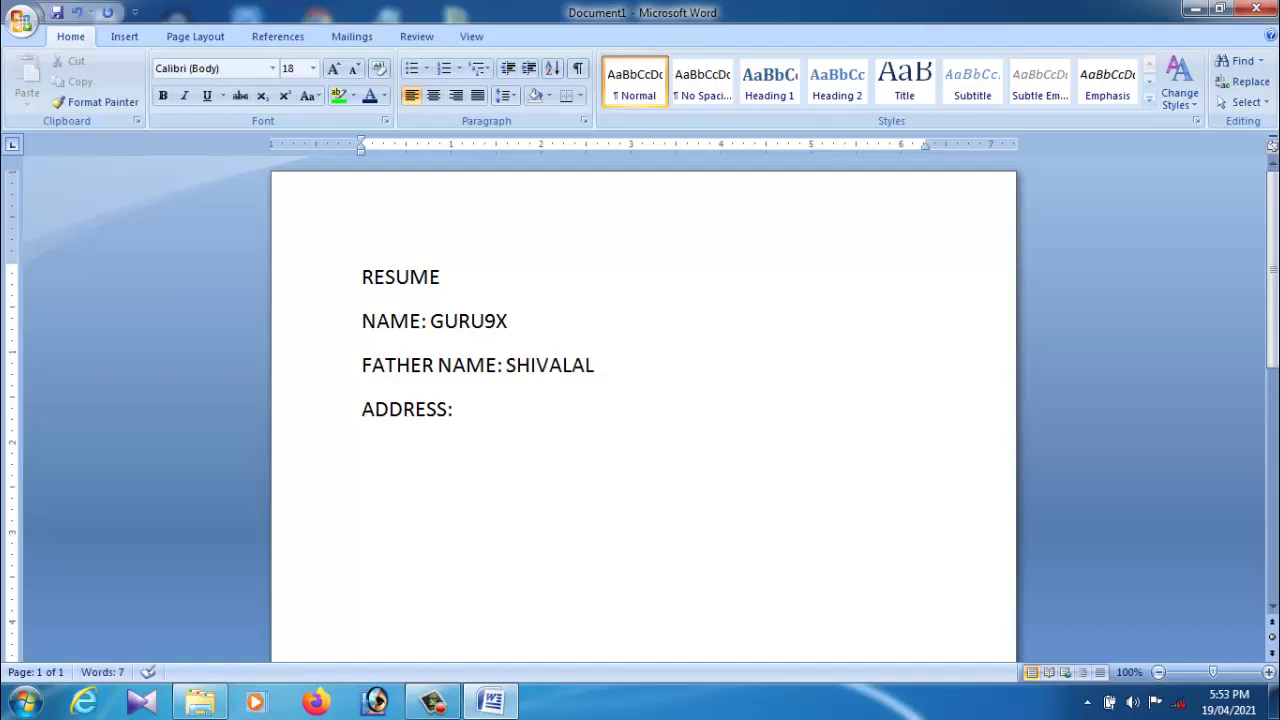
pyautogui.click(471, 417)
pyautogui.click(600, 372)
pyautogui.write('9X')
pyautogui.click(468, 420)
pyautogui.write('GURU9X')
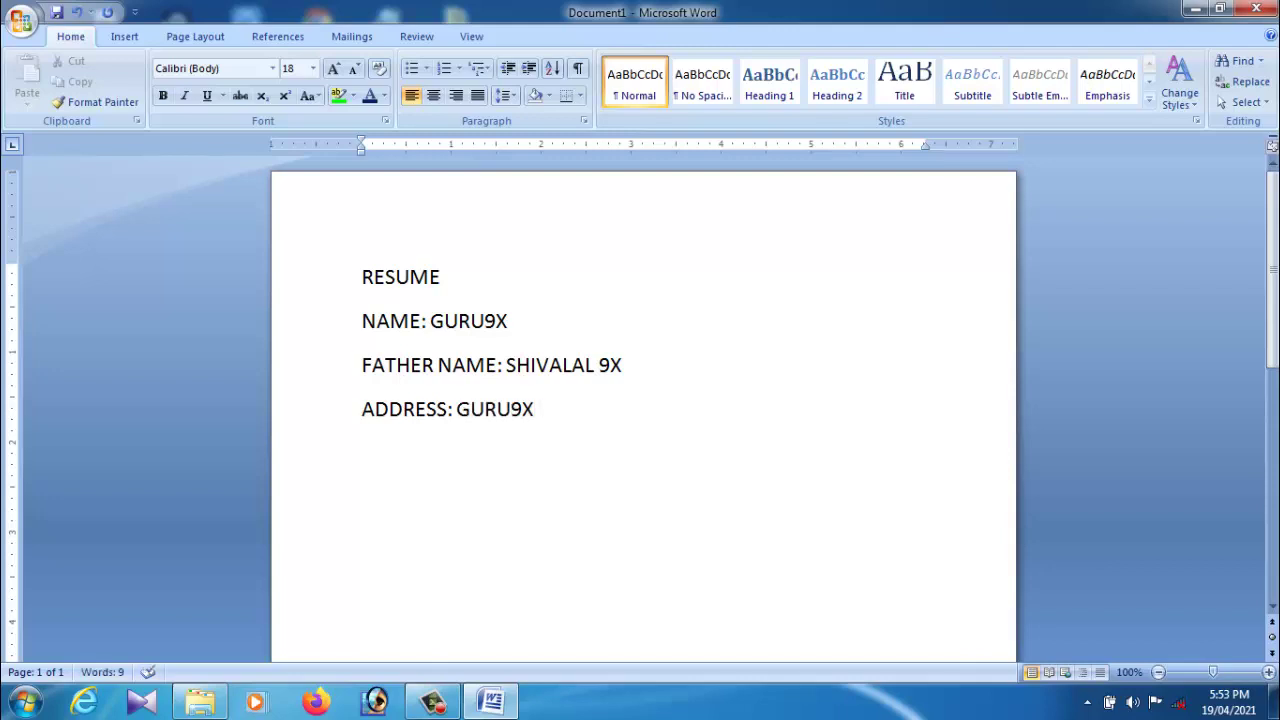
# Step: Start a new care-of line beginning with C below the address
pyautogui.press('Return')
pyautogui.write('C?')
pyautogui.press('BackSpace')
pyautogui.write('?')
pyautogui.press('BackSpace')
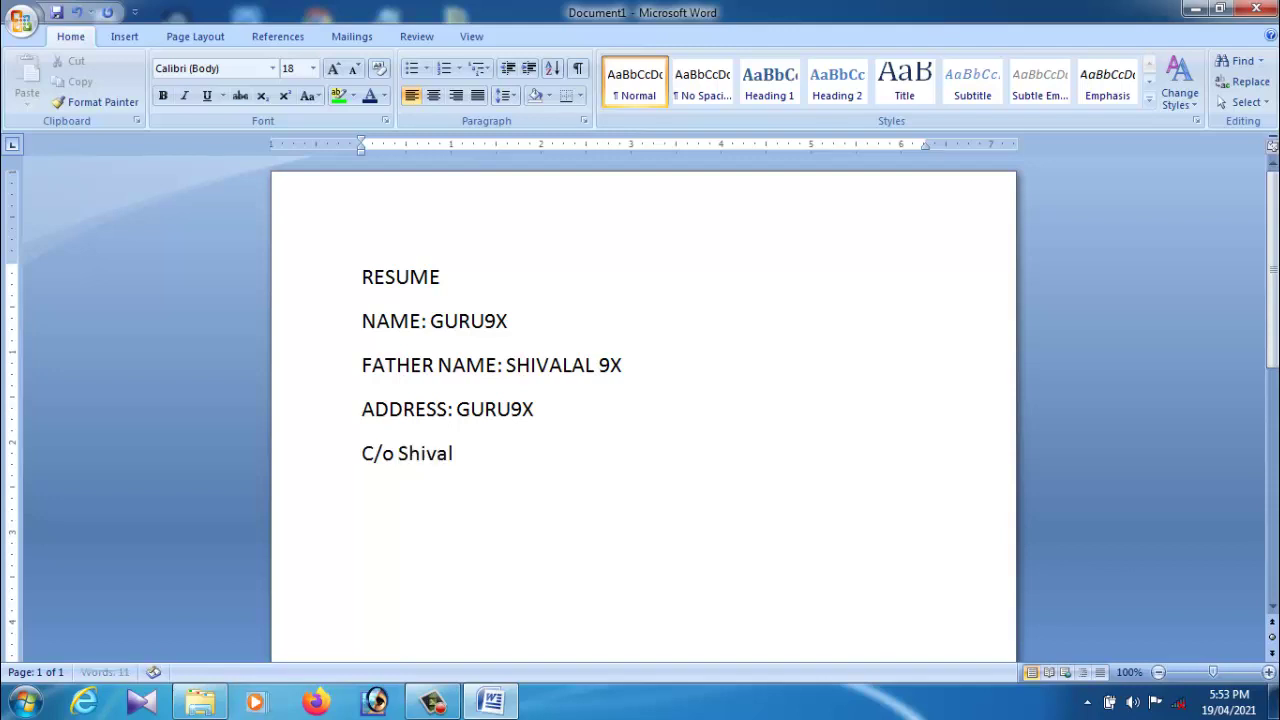
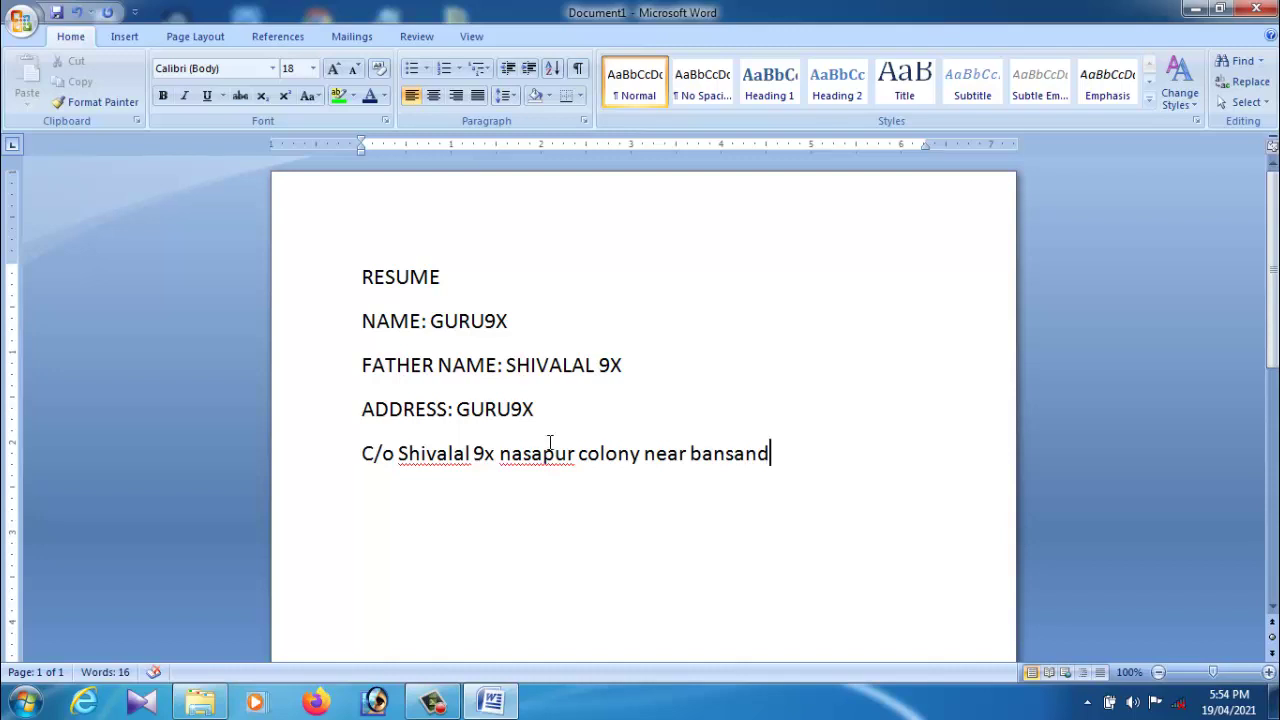
# Step: Replace the misspelled last word and finish the address with the road and state
pyautogui.click(731, 463)
pyautogui.press('BackSpace')
pyautogui.press('BackSpace')
pyautogui.write('us')
pyautogui.click(767, 462)
pyautogui.press('BackSpace')
pyautogui.press('BackSpace')
pyautogui.press('BackSpace')
pyautogui.press('BackSpace')
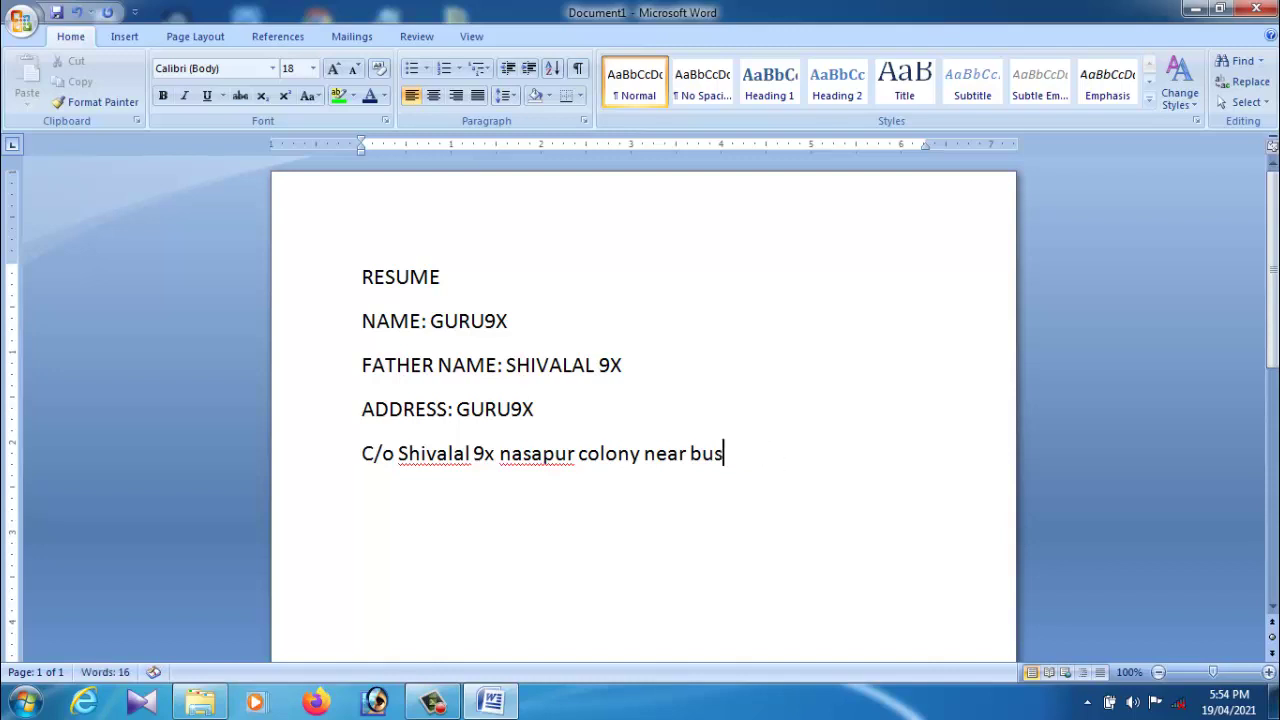
pyautogui.write('sand')
pyautogui.moveTo(731, 459); pyautogui.dragTo(721, 460)
pyautogui.click(777, 460)
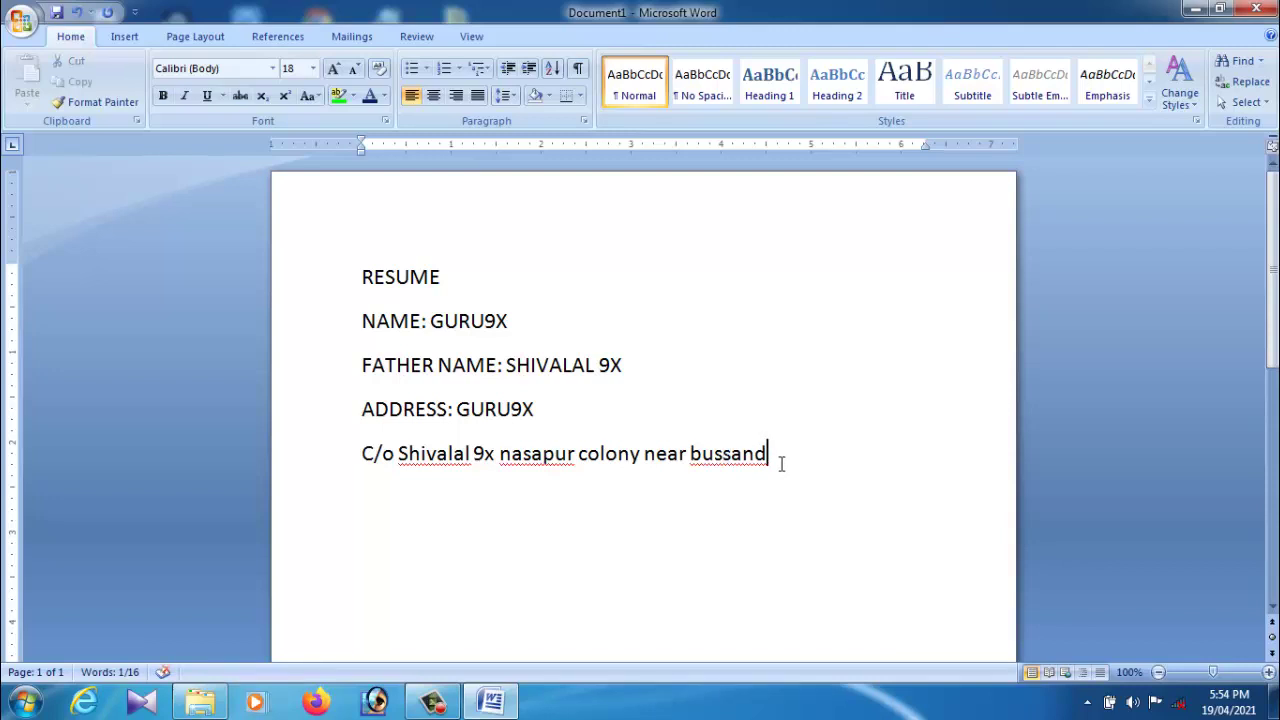
pyautogui.doubleClick(718, 460)
pyautogui.press('BackSpace')
pyautogui.write('gudi')
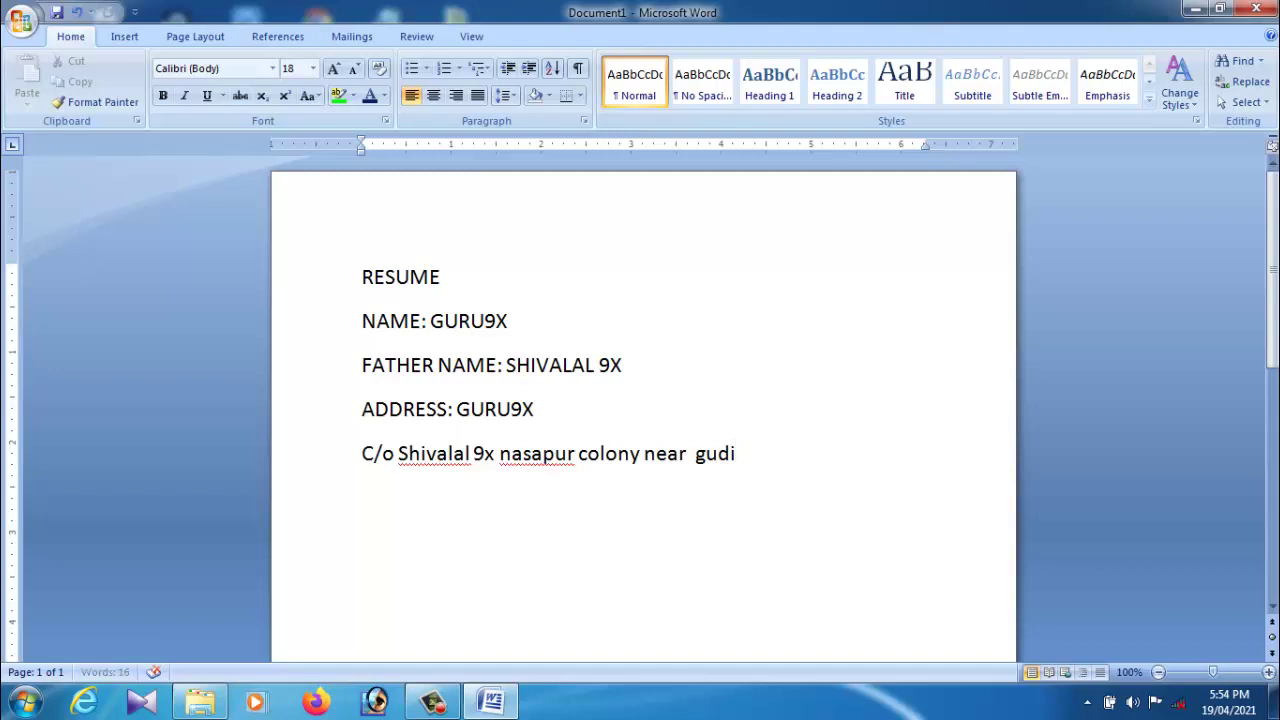
pyautogui.write(' road')
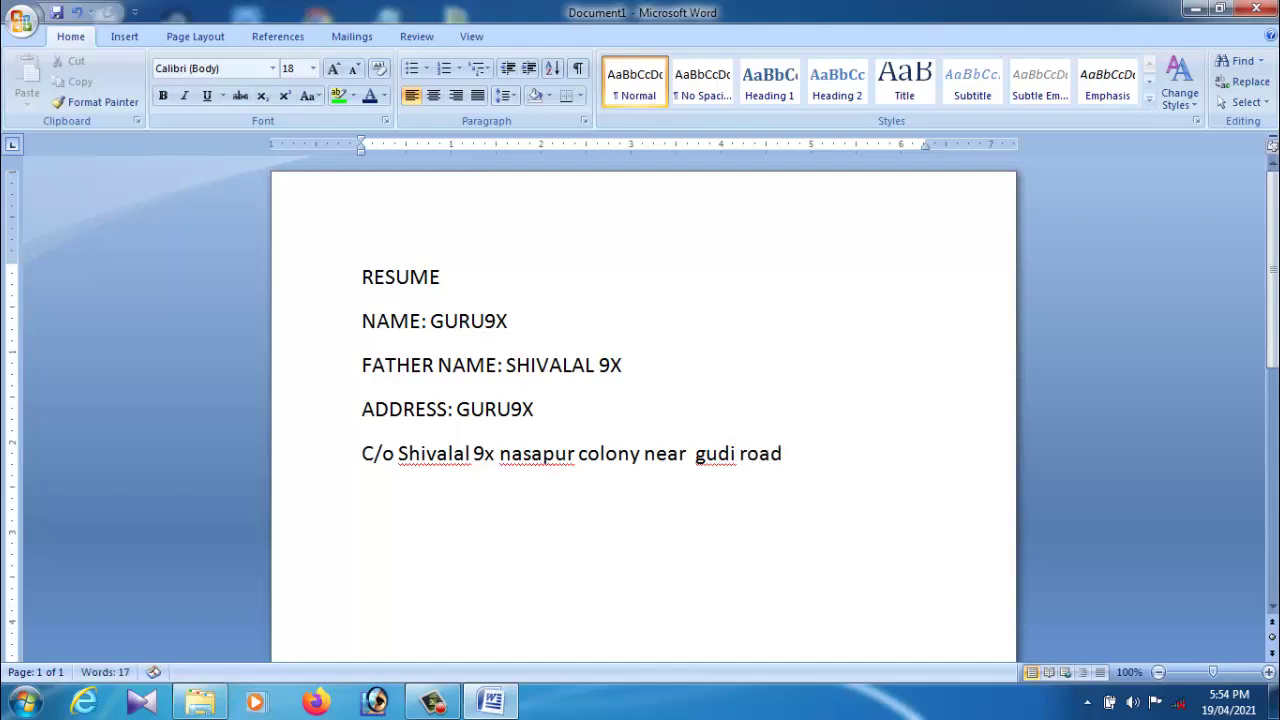
pyautogui.write(' karanatak')
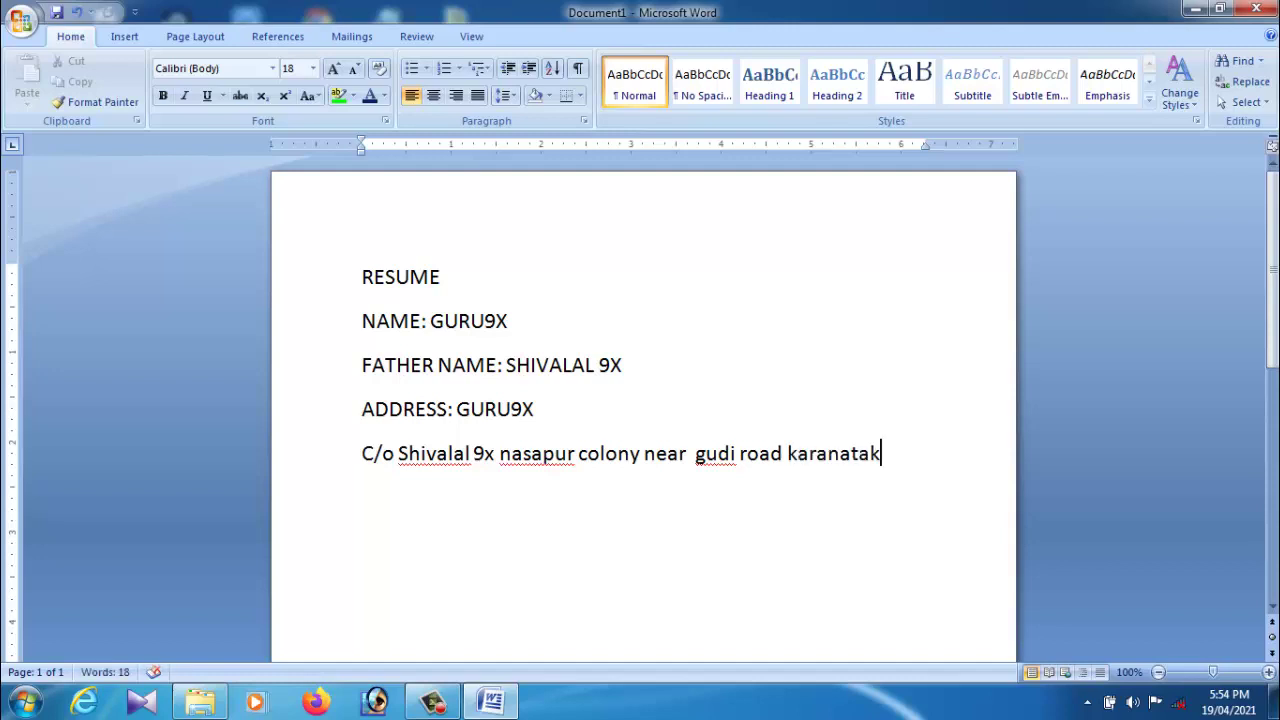
# Step: Break the address before 'near' so it spans two lines
pyautogui.press('Return')
pyautogui.click(645, 456)
pyautogui.press('Return')
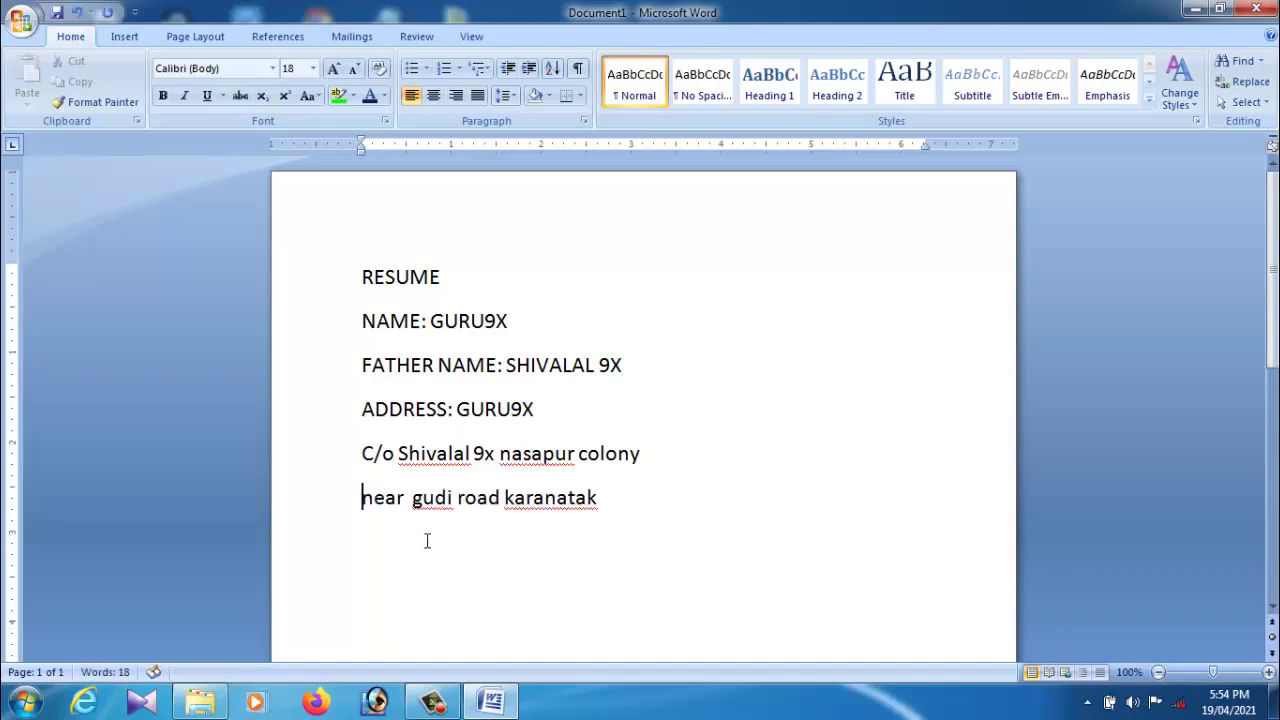
pyautogui.click(616, 516)
# Step: Add a DATE OF BIRTH:02-02-2025 line, correcting the year from 1999
pyautogui.press('Return')
pyautogui.write('DATE OF')
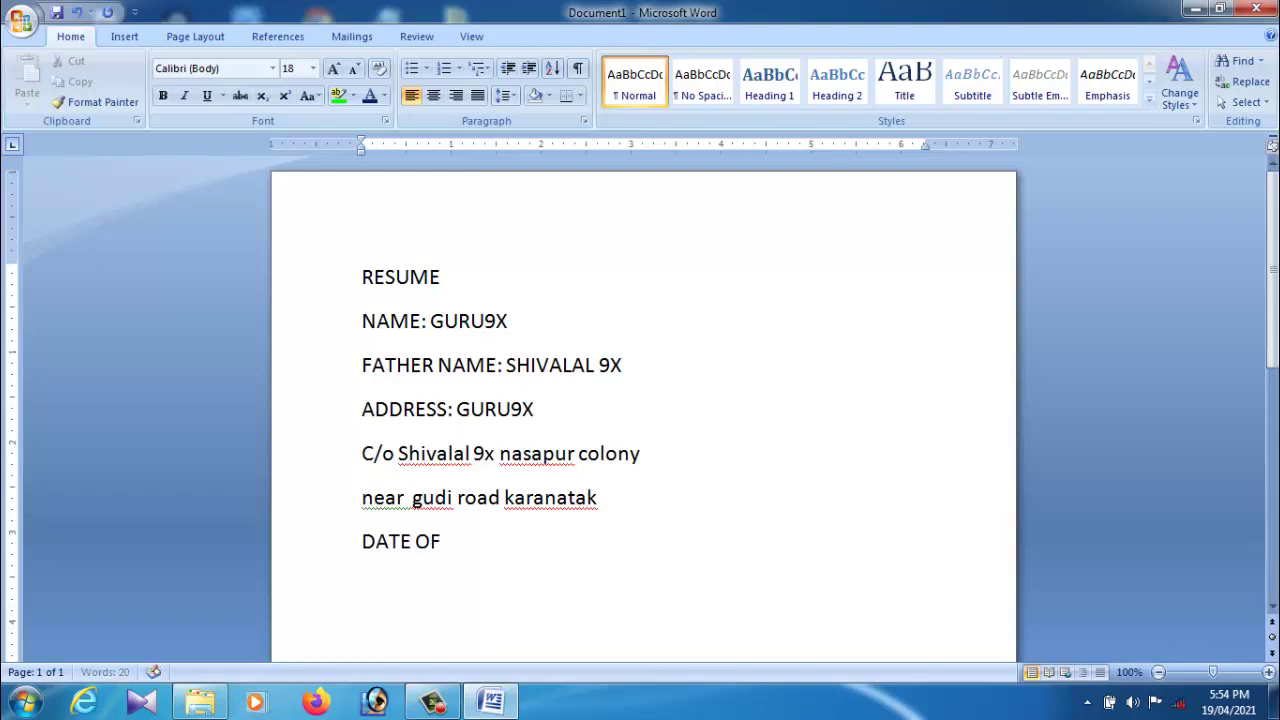
pyautogui.write(' BIRTH')
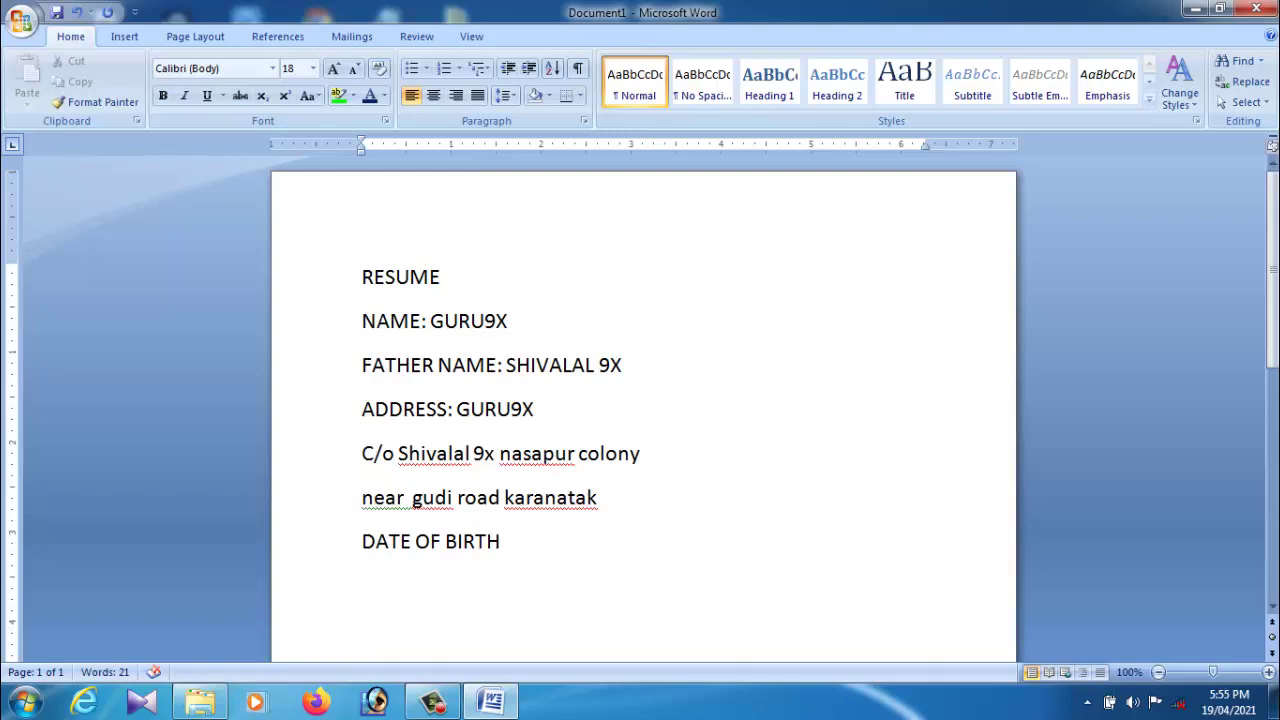
pyautogui.write(':02-02-')
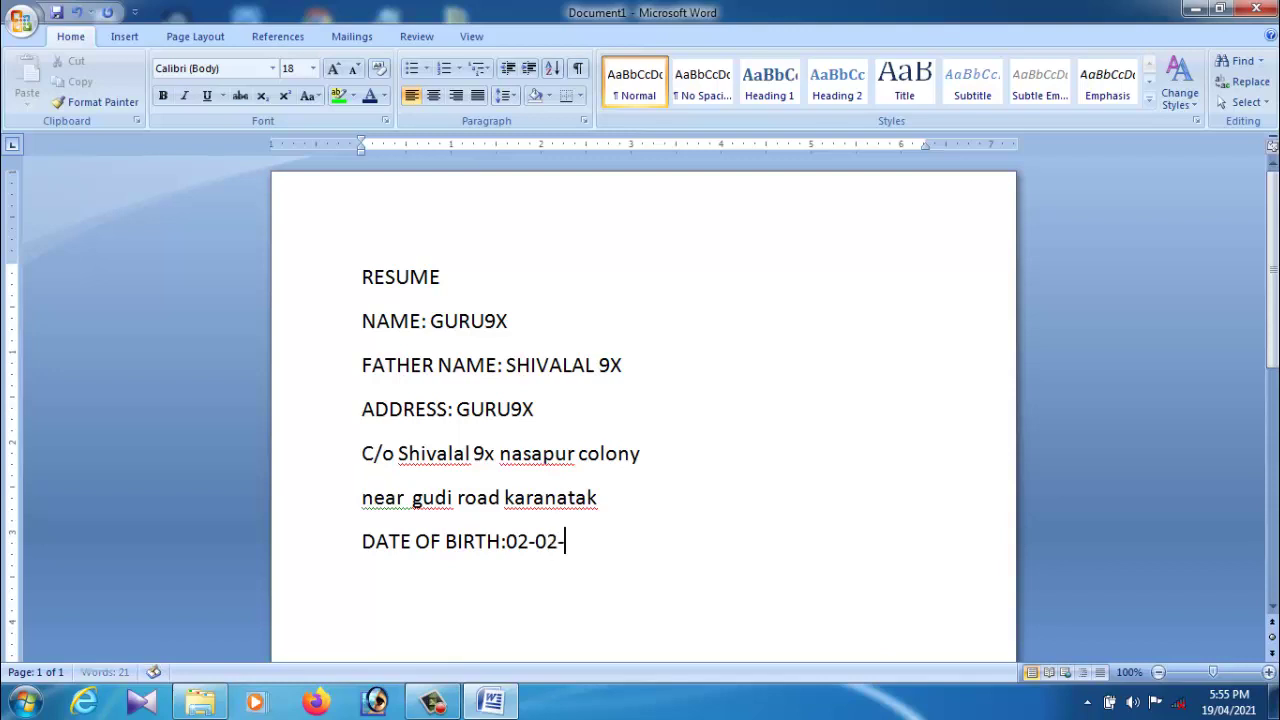
pyautogui.write('1999')
pyautogui.press('BackSpace')
pyautogui.press('BackSpace')
pyautogui.press('BackSpace')
pyautogui.press('BackSpace')
pyautogui.write('2025')
# Step: Add a MARITUAL STATUS: Single line below the date of birth
pyautogui.press('Return')
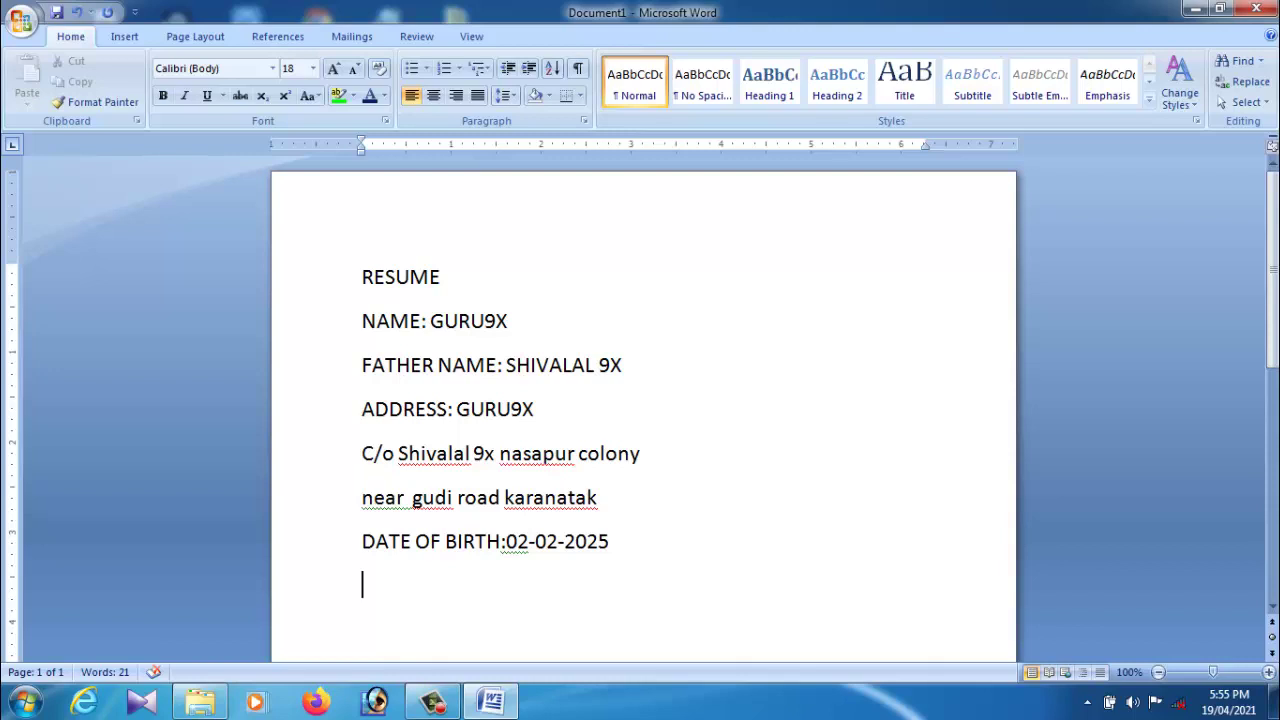
pyautogui.press('Return')
pyautogui.write('MARIT')
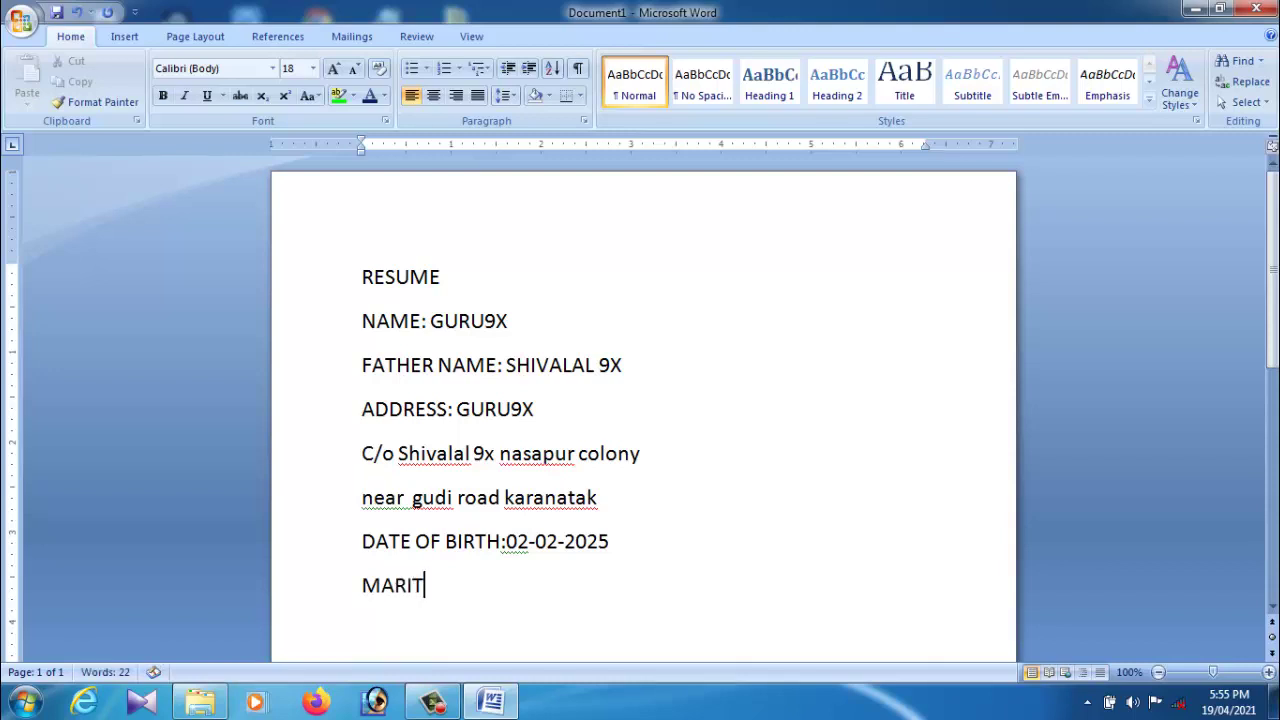
pyautogui.write('UAL STA')
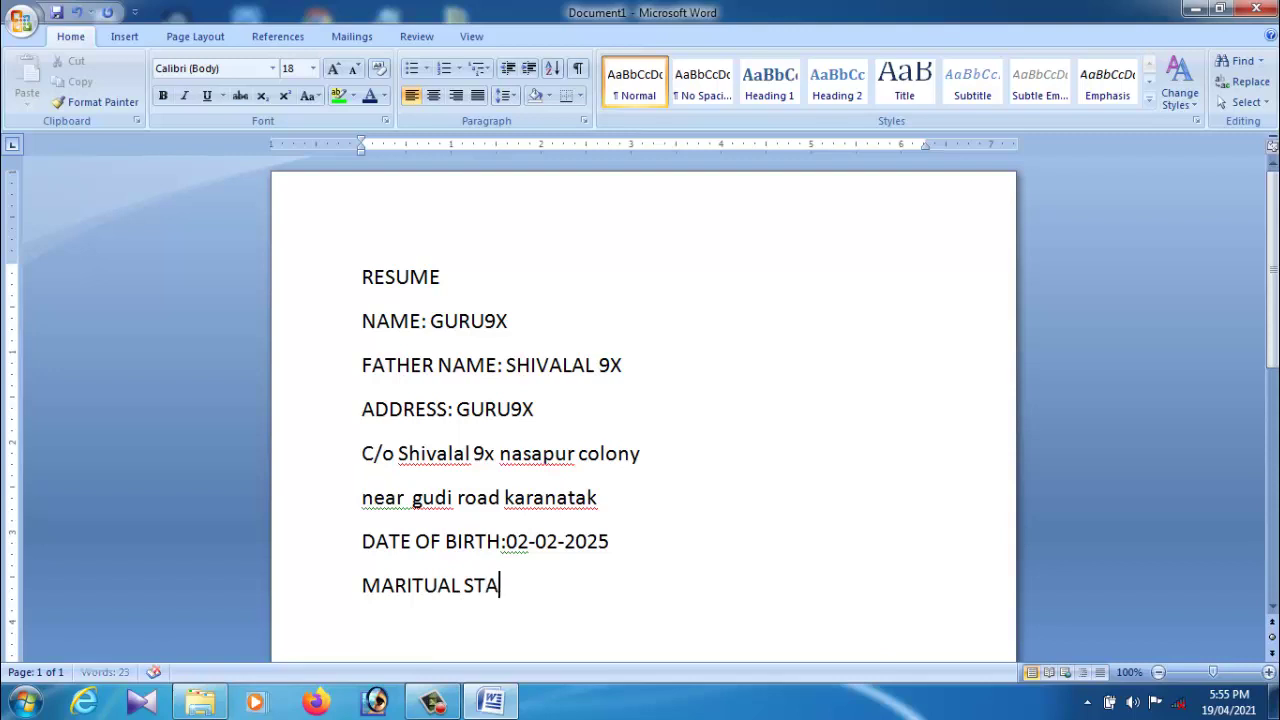
pyautogui.write('TUS:')
pyautogui.write('Si')
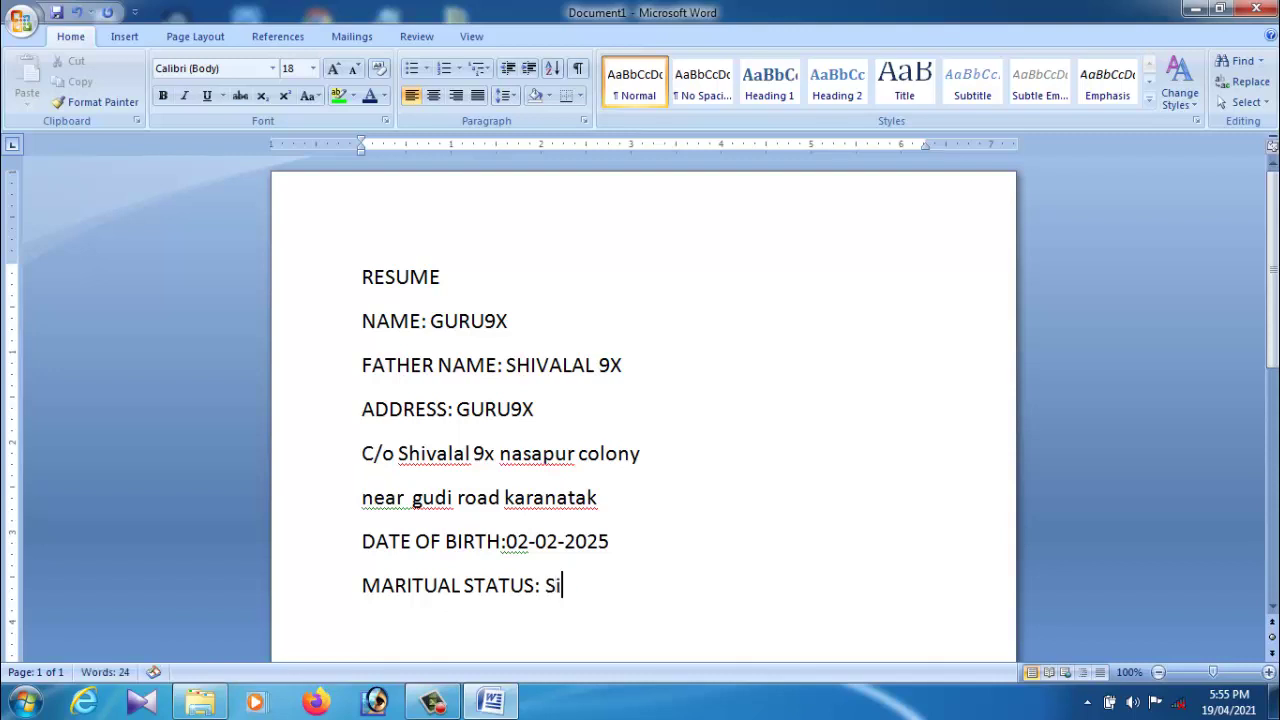
pyautogui.write('ngle')
# Step: Add a NATIONALITY: Indian line below the marital status
pyautogui.press('Return')
pyautogui.scroll(-3, 543, 555)
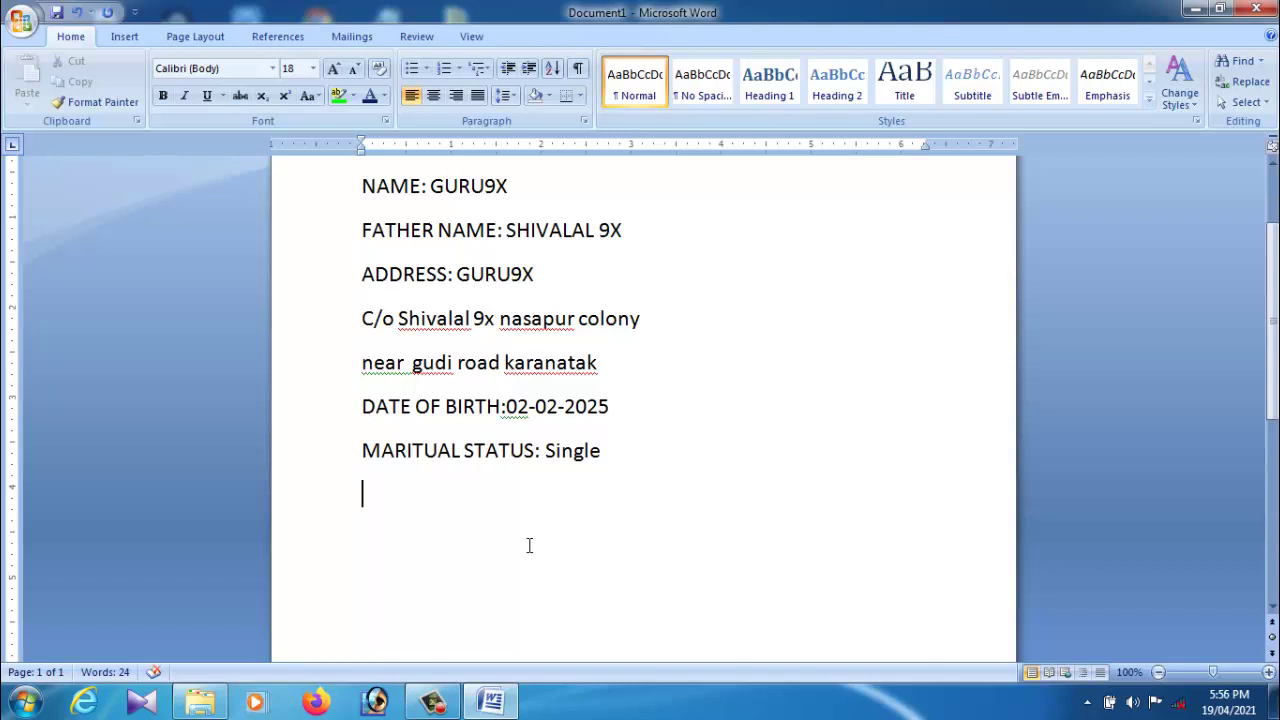
pyautogui.write('NA')
pyautogui.write('TION')
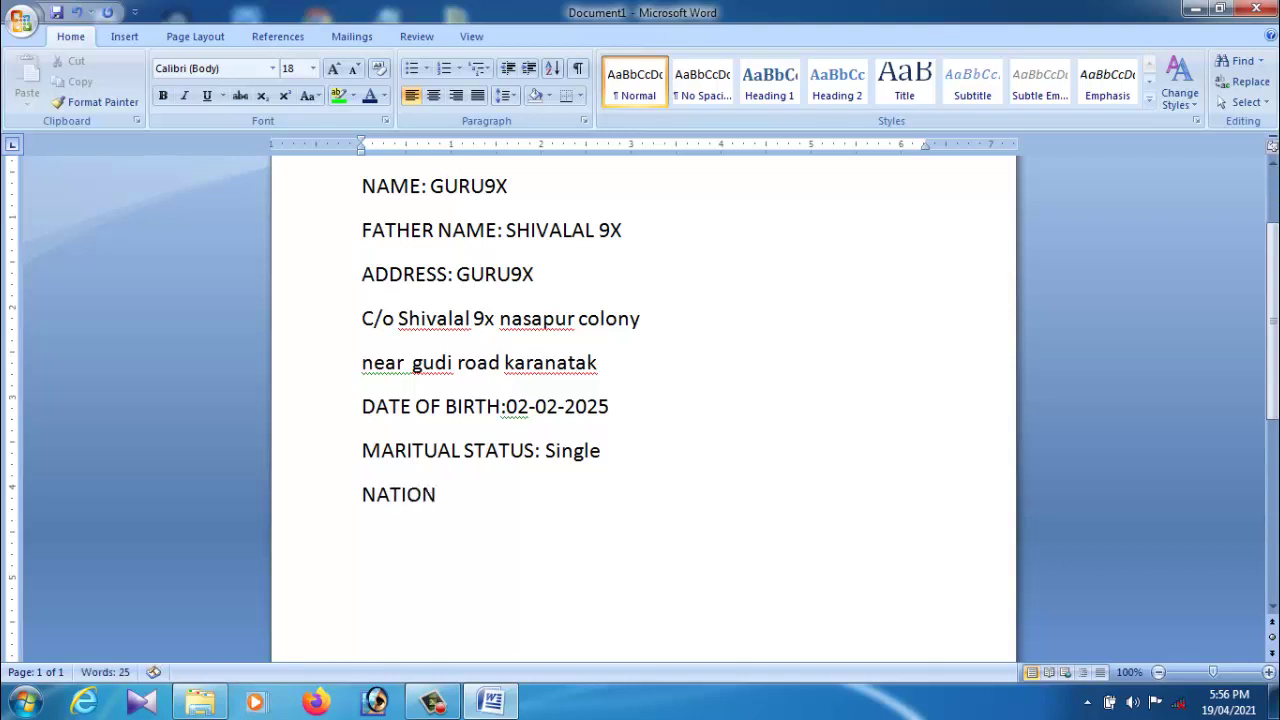
pyautogui.write('ALITY:')
pyautogui.press('Return')
pyautogui.press('BackSpace')
pyautogui.write('Ind')
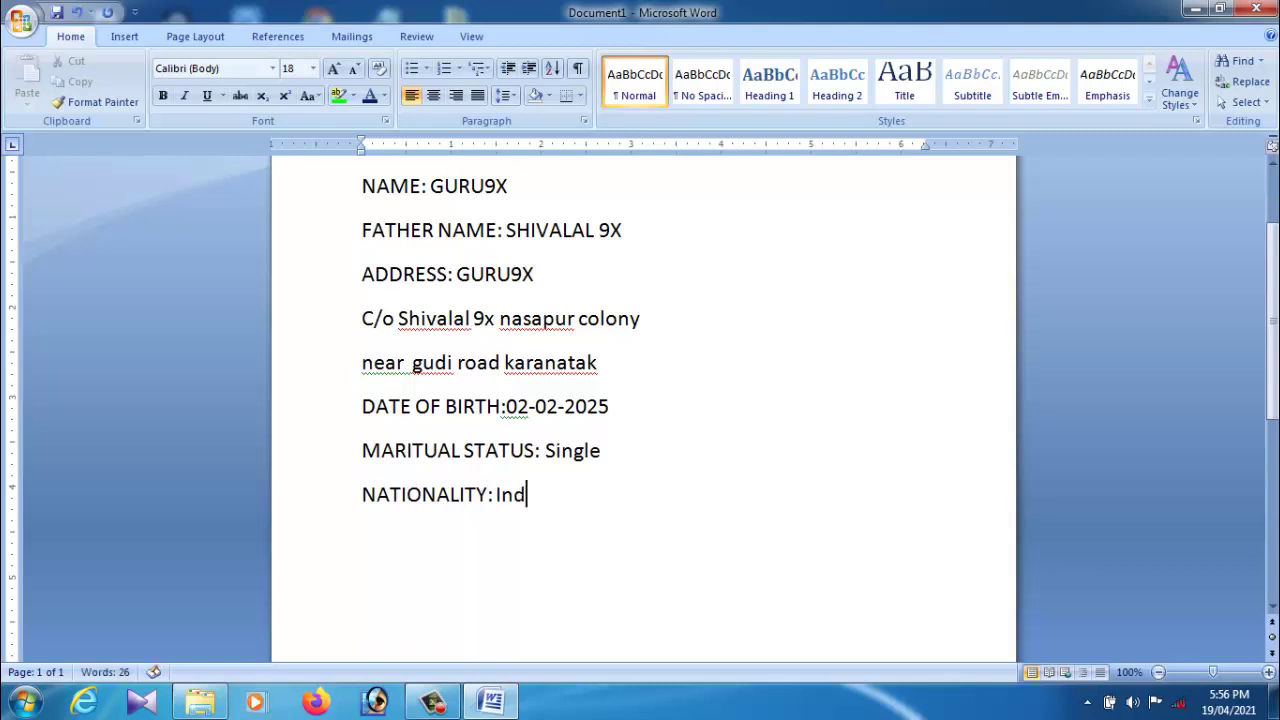
pyautogui.write('ian')
pyautogui.scroll(-1, 575, 515)
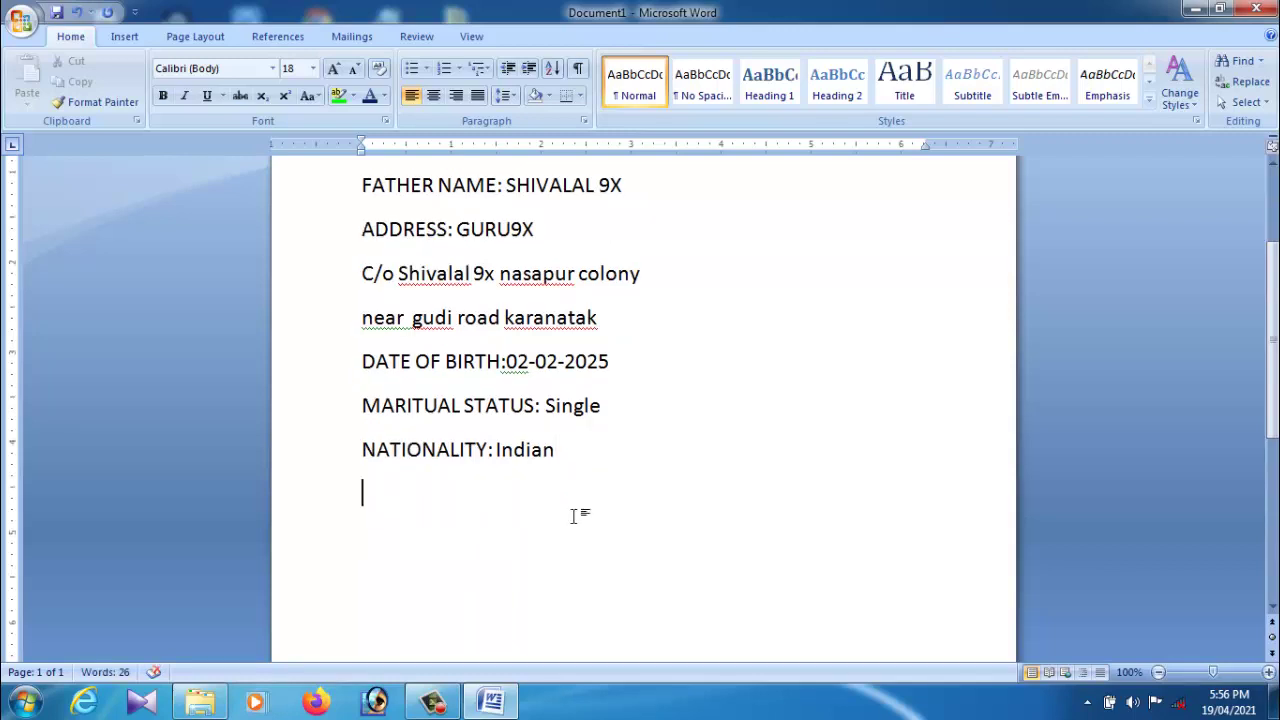
# Step: Type MOTHER TOUNGE: and LANGUAGE KNOWN: on consecutive lines, removing stray letters
pyautogui.write('m')
pyautogui.press('BackSpace')
pyautogui.write('Mo')
pyautogui.press('BackSpace')
pyautogui.write('OTHE')
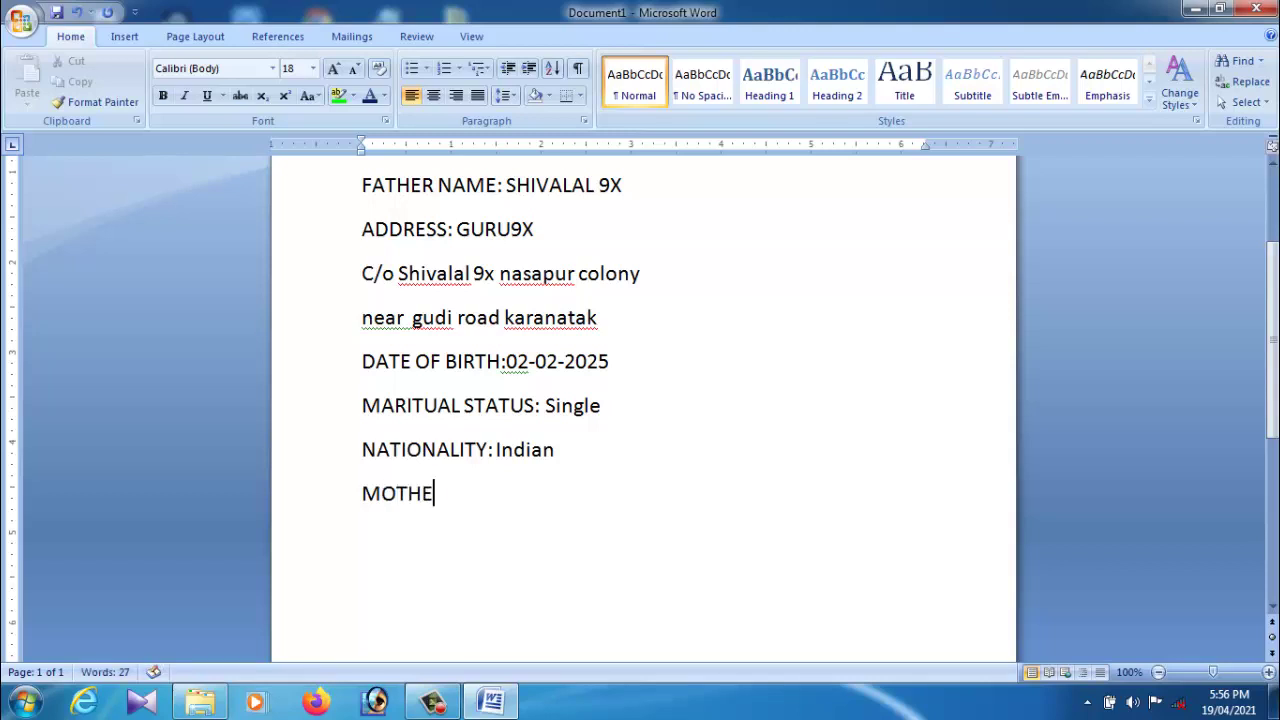
pyautogui.write('R TOU')
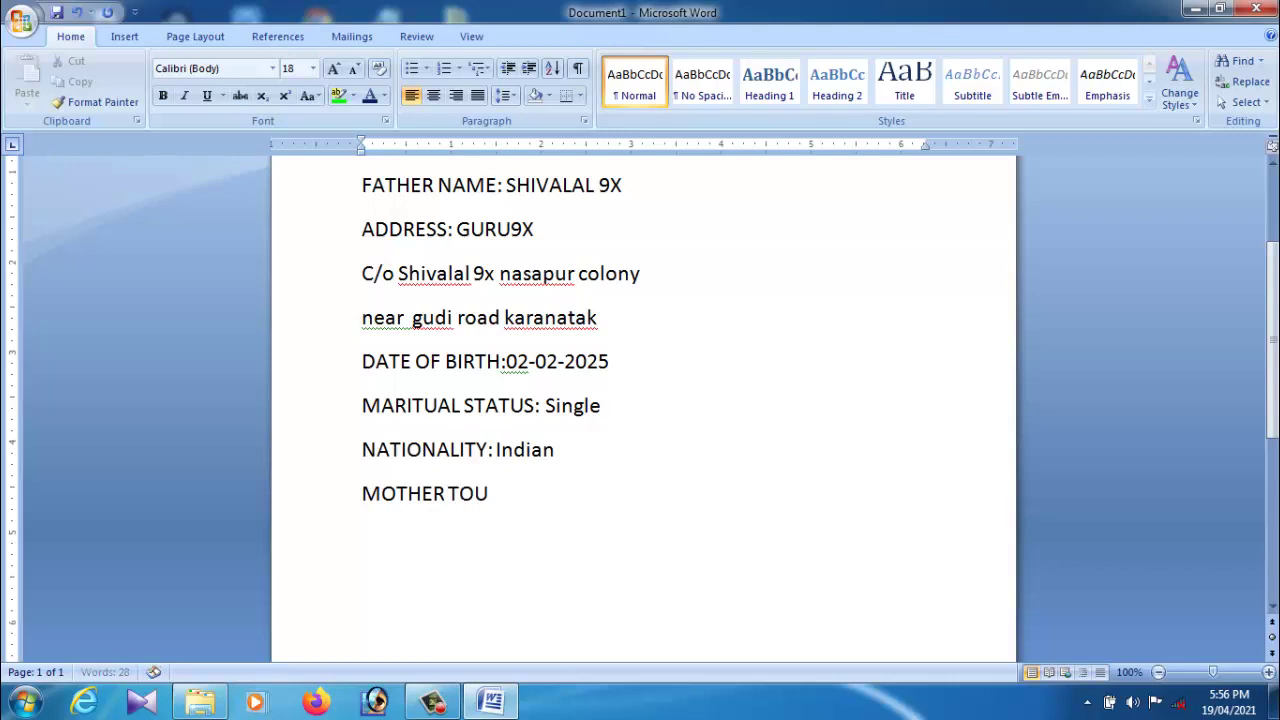
pyautogui.write('NGE:')
pyautogui.press('Return')
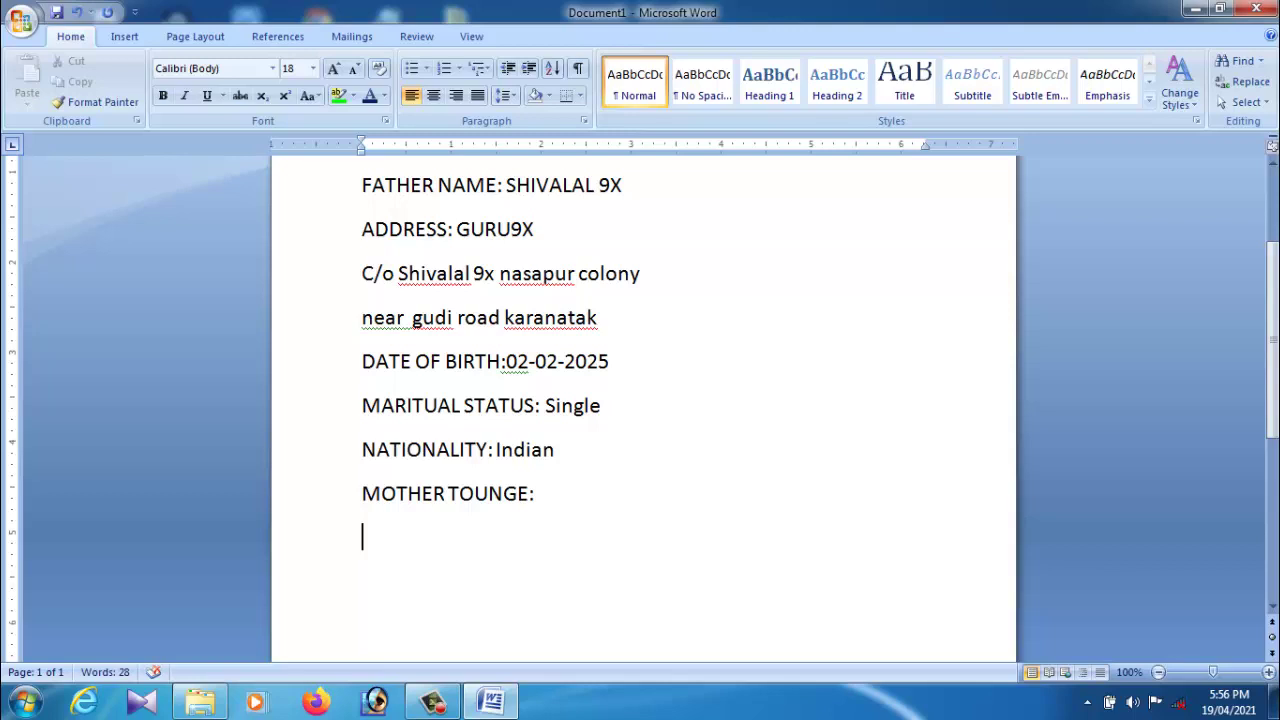
pyautogui.write('LANGU')
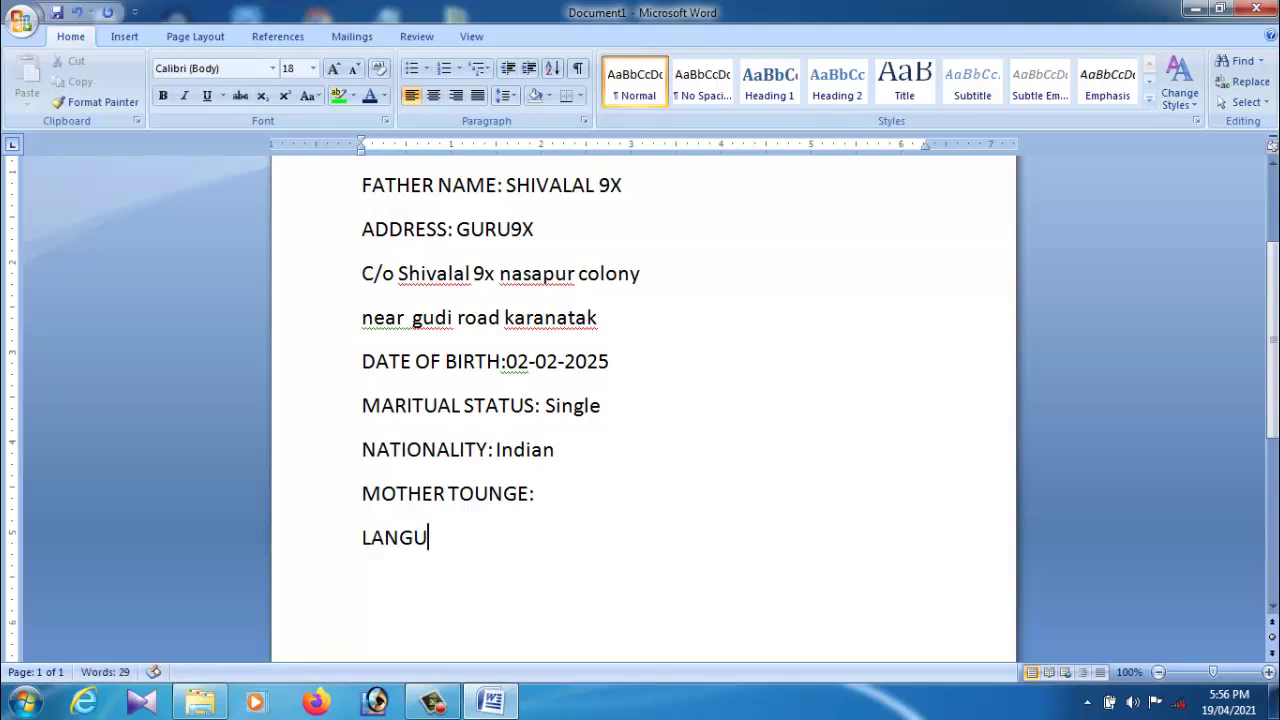
pyautogui.write('AGE KN')
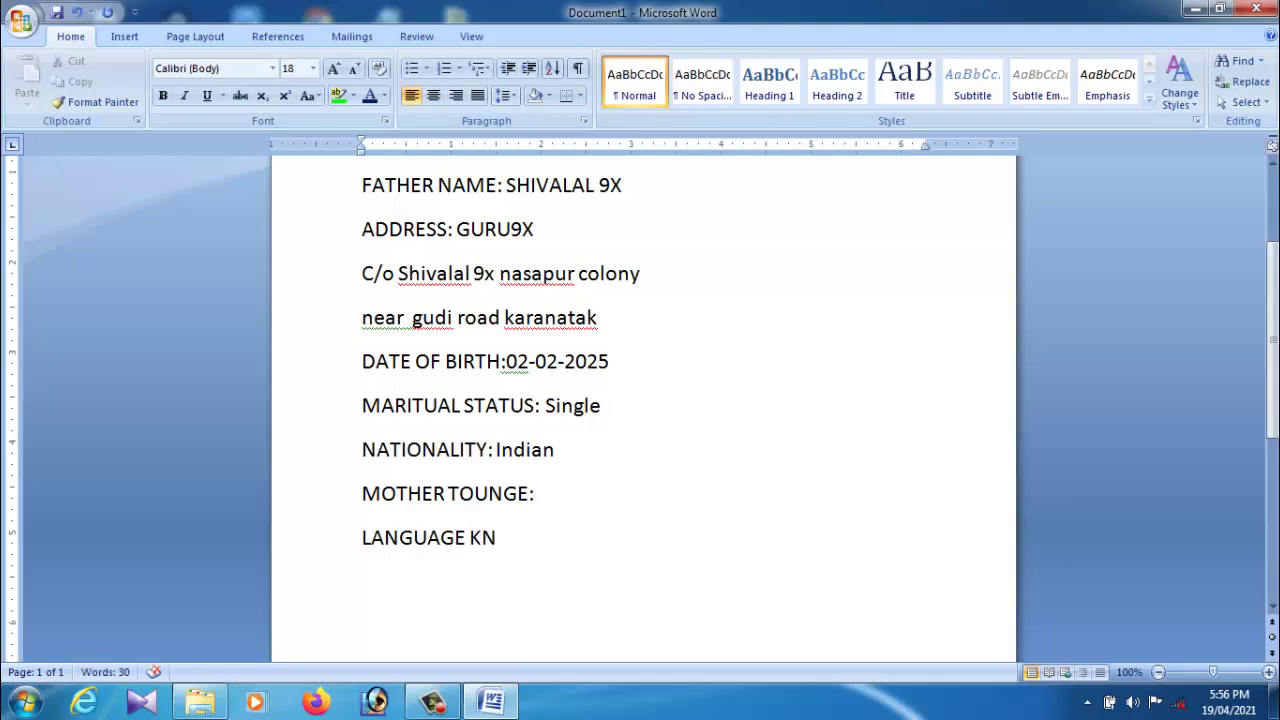
pyautogui.write('OWN:')
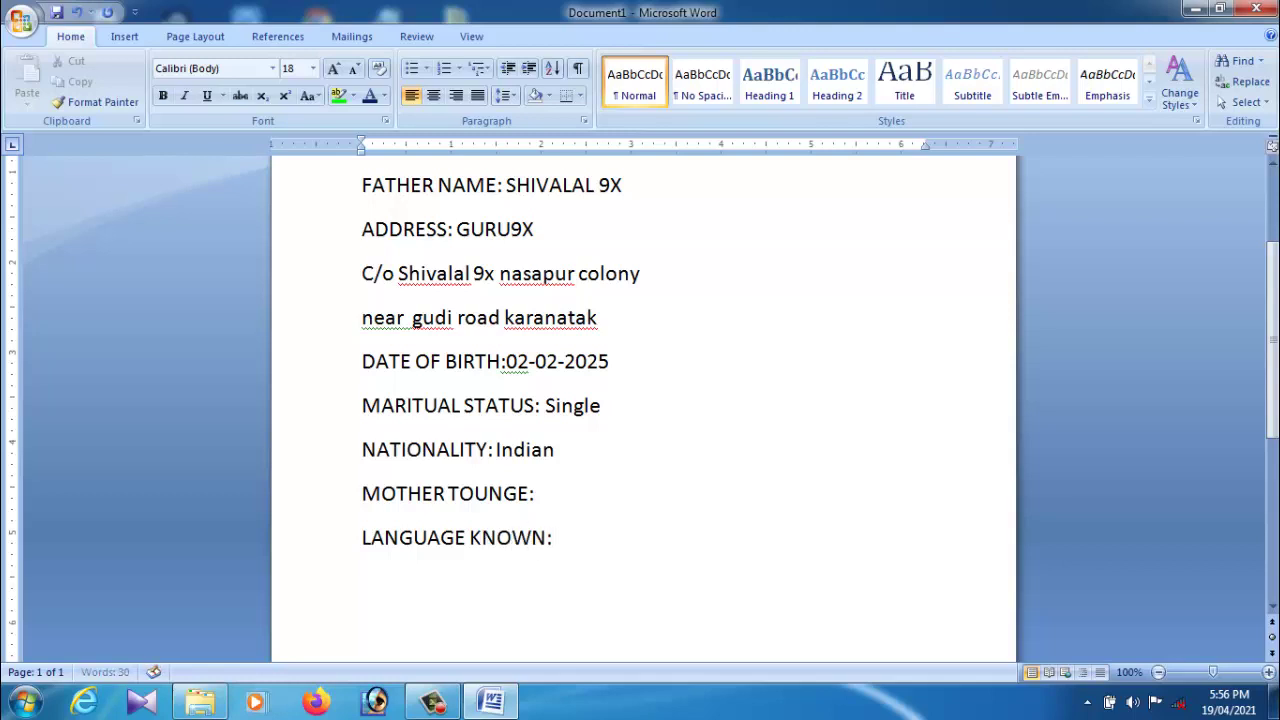
# Step: Fill in KANNADA after MOTHER TOUNGE:
pyautogui.press('Return')
pyautogui.click(594, 543)
pyautogui.write('KANNAD')
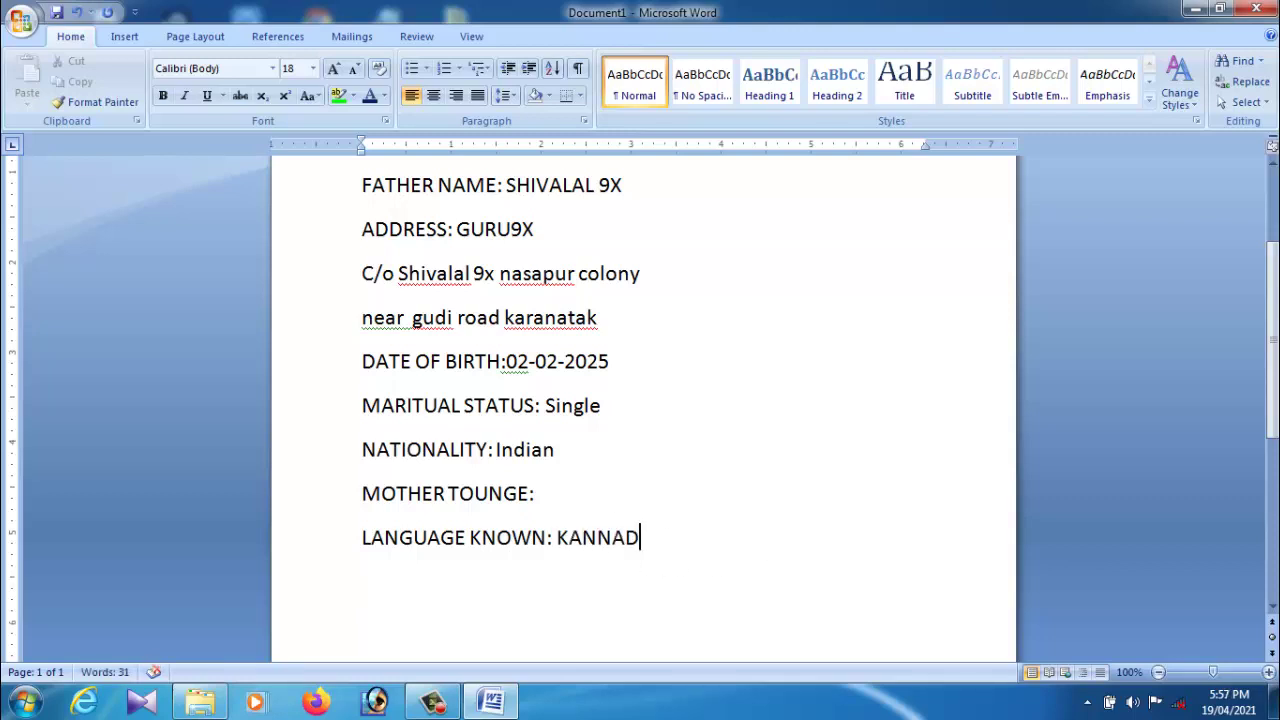
pyautogui.write('A')
pyautogui.press('BackSpace')
pyautogui.press('BackSpace')
pyautogui.press('BackSpace')
pyautogui.press('BackSpace')
pyautogui.press('BackSpace')
pyautogui.press('BackSpace')
pyautogui.press('BackSpace')
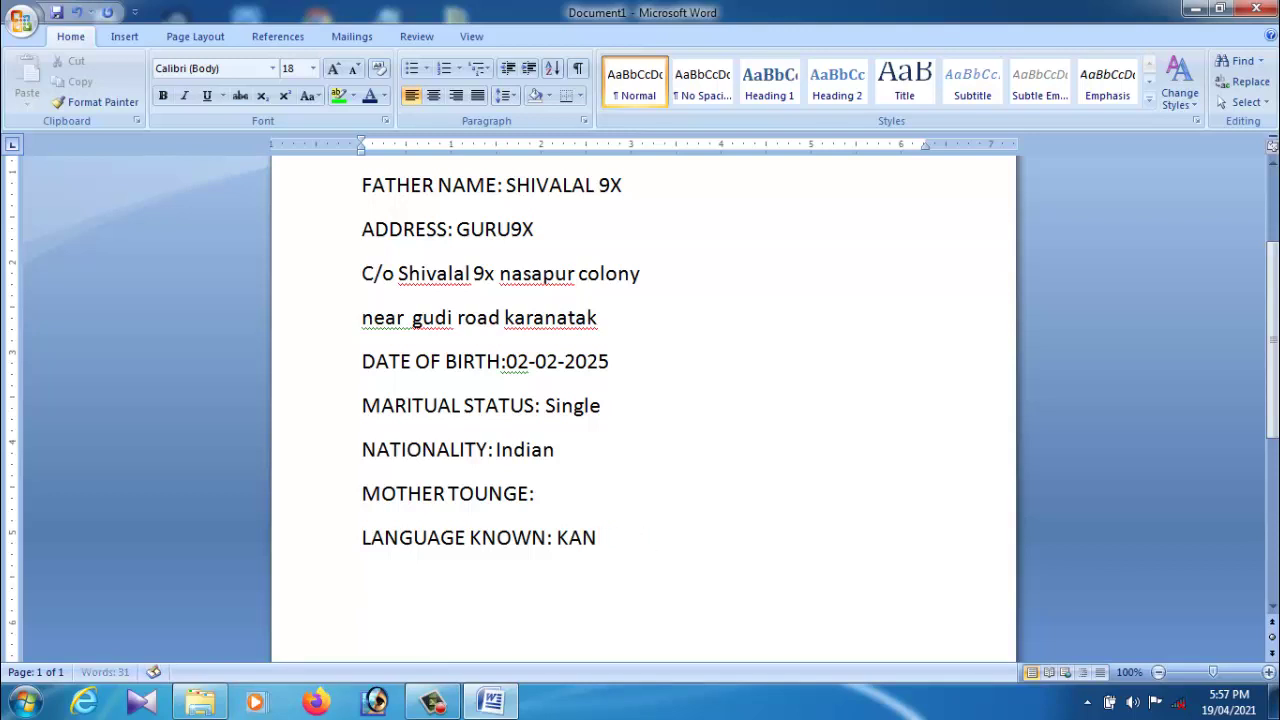
pyautogui.write('KANNADA')
pyautogui.click(552, 505)
pyautogui.write('KANNADA')
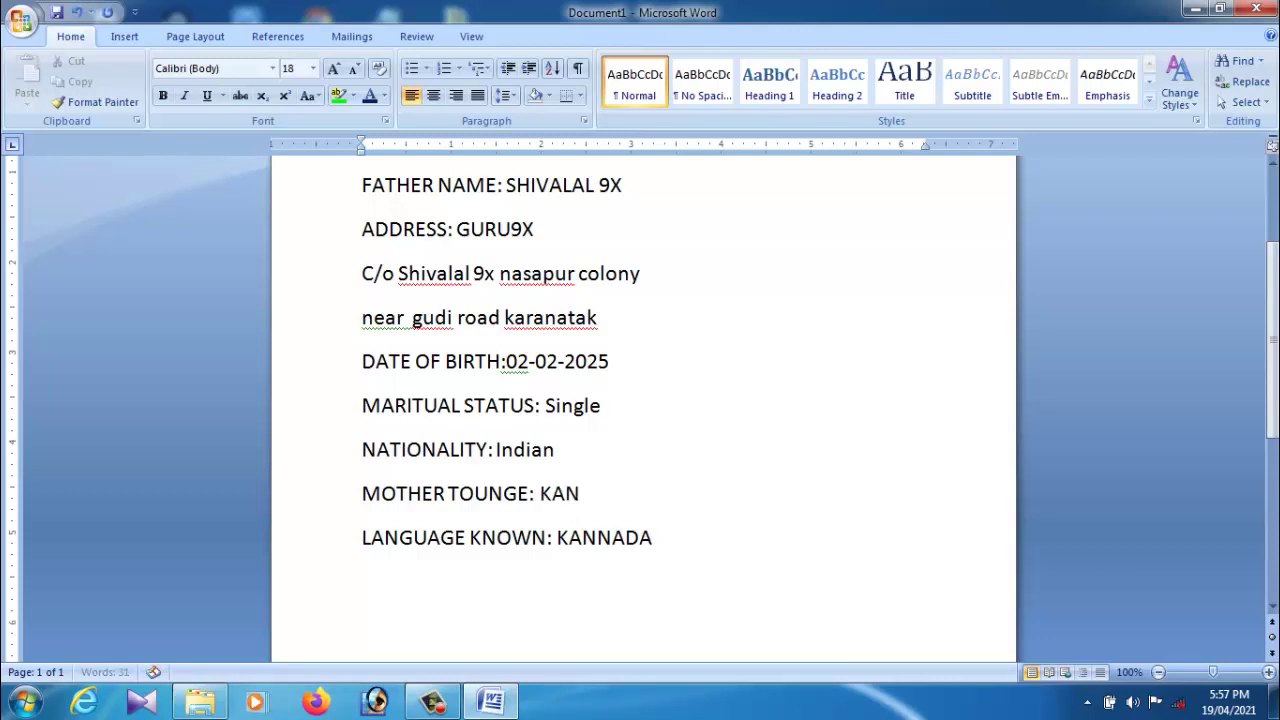
pyautogui.click(690, 546)
pyautogui.press('BackSpace')
pyautogui.press('BackSpace')
pyautogui.press('BackSpace')
pyautogui.press('BackSpace')
pyautogui.press('BackSpace')
pyautogui.press('BackSpace')
pyautogui.press('BackSpace')
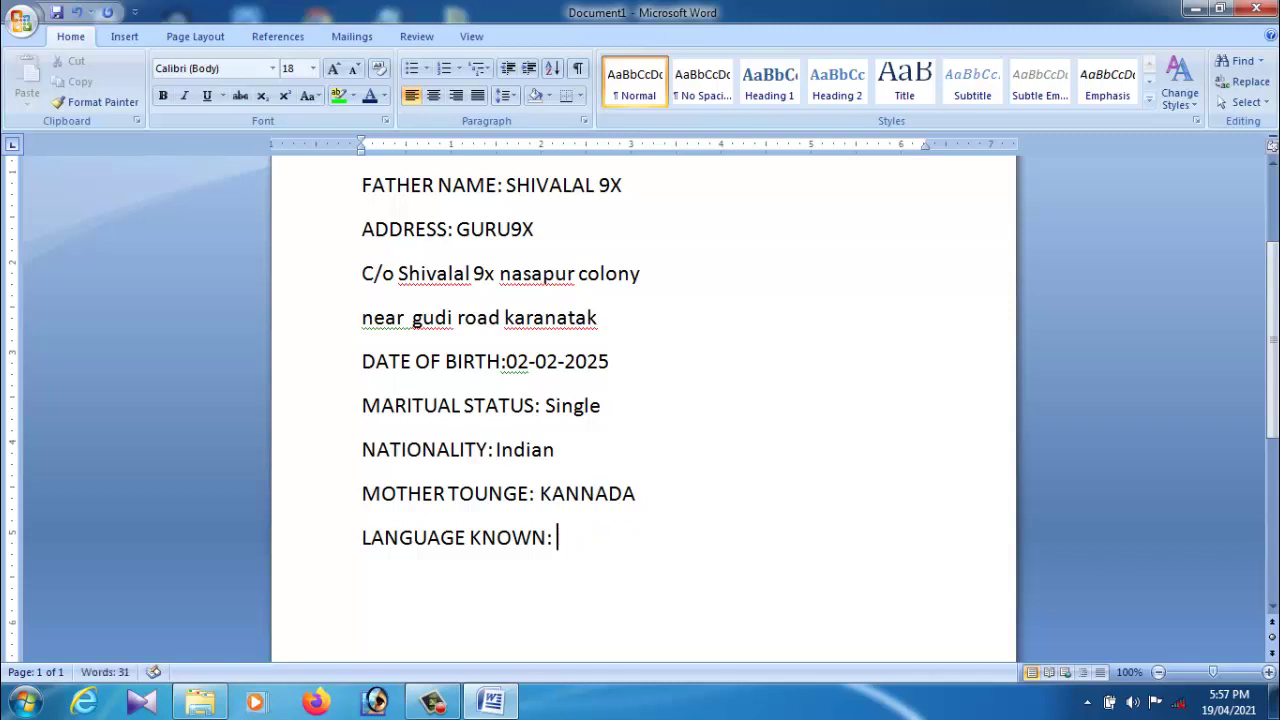
# Step: List Kannada,Hindi,English after LANGUAGE KNOWN: and add an EDUCATION line
pyautogui.write('Kannada')
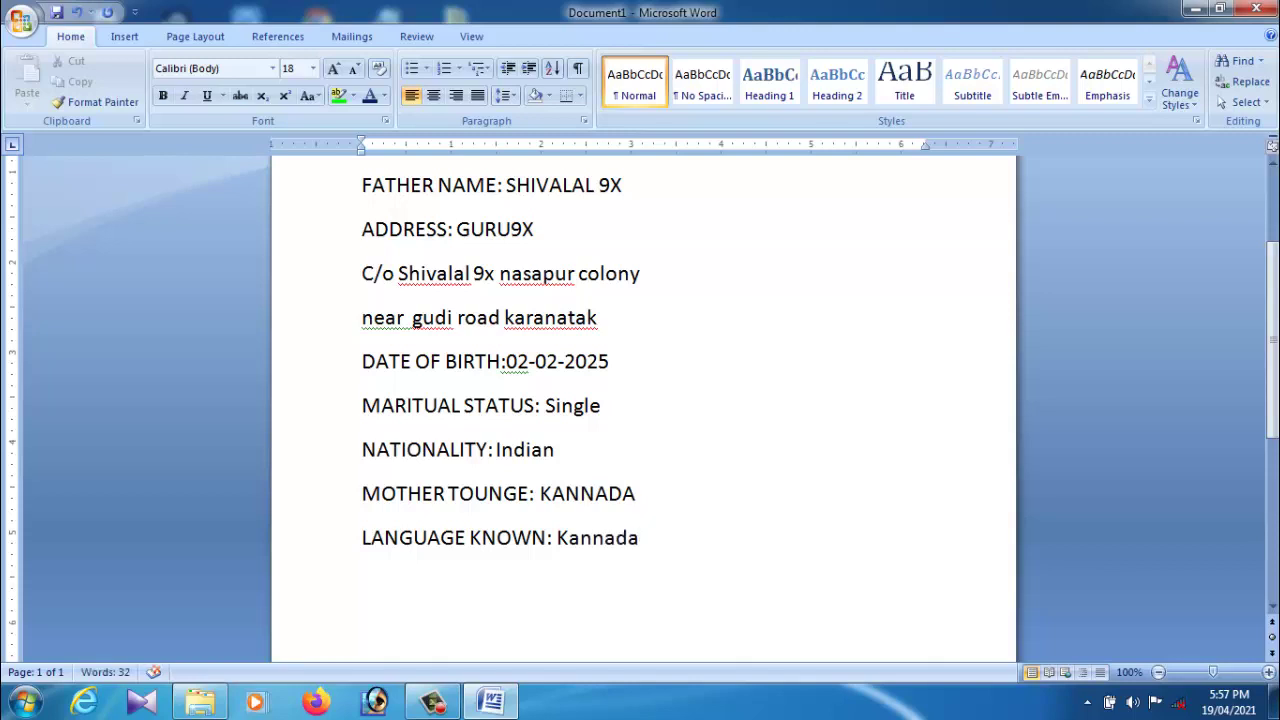
pyautogui.write(',Hindi,English')
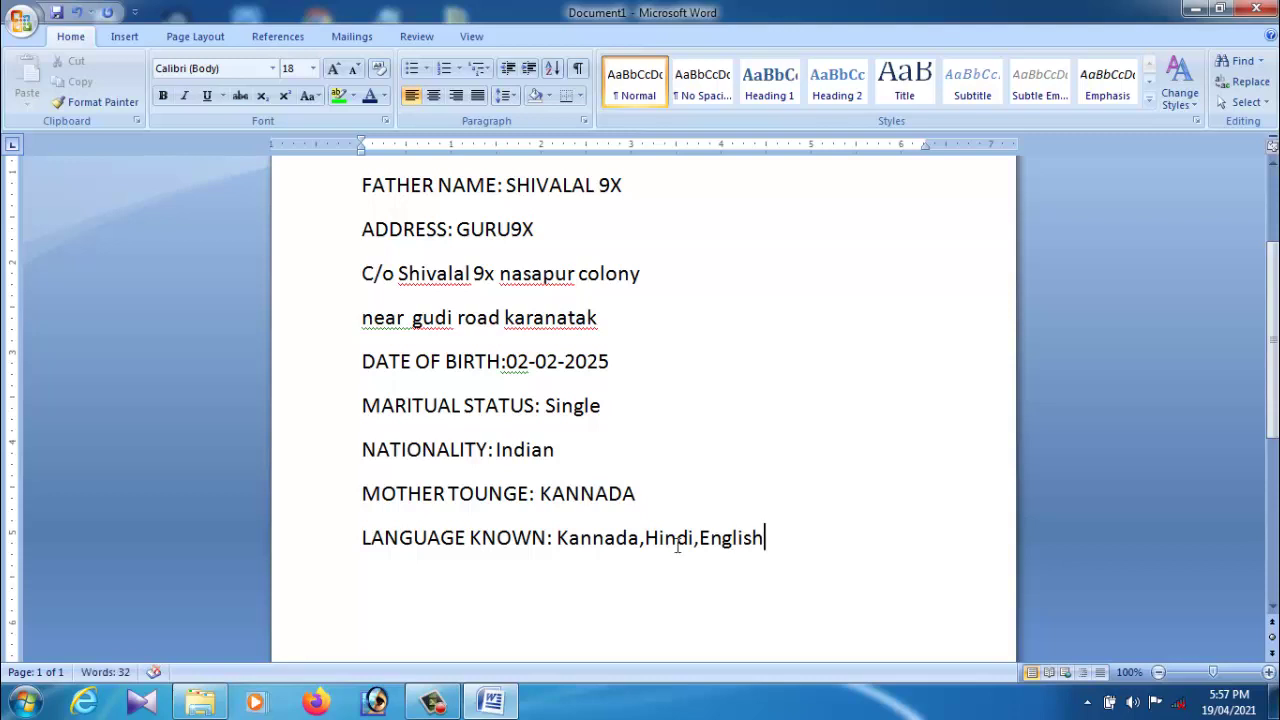
pyautogui.press('Return')
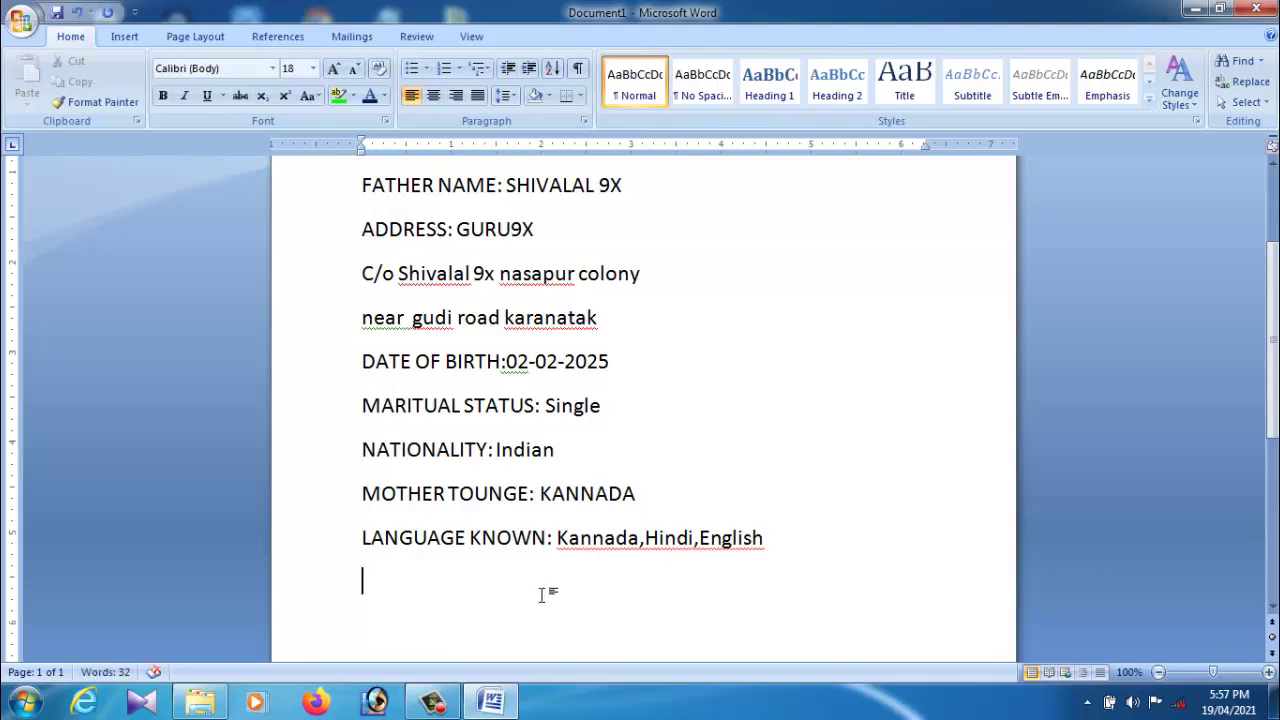
pyautogui.write('EDUCA')
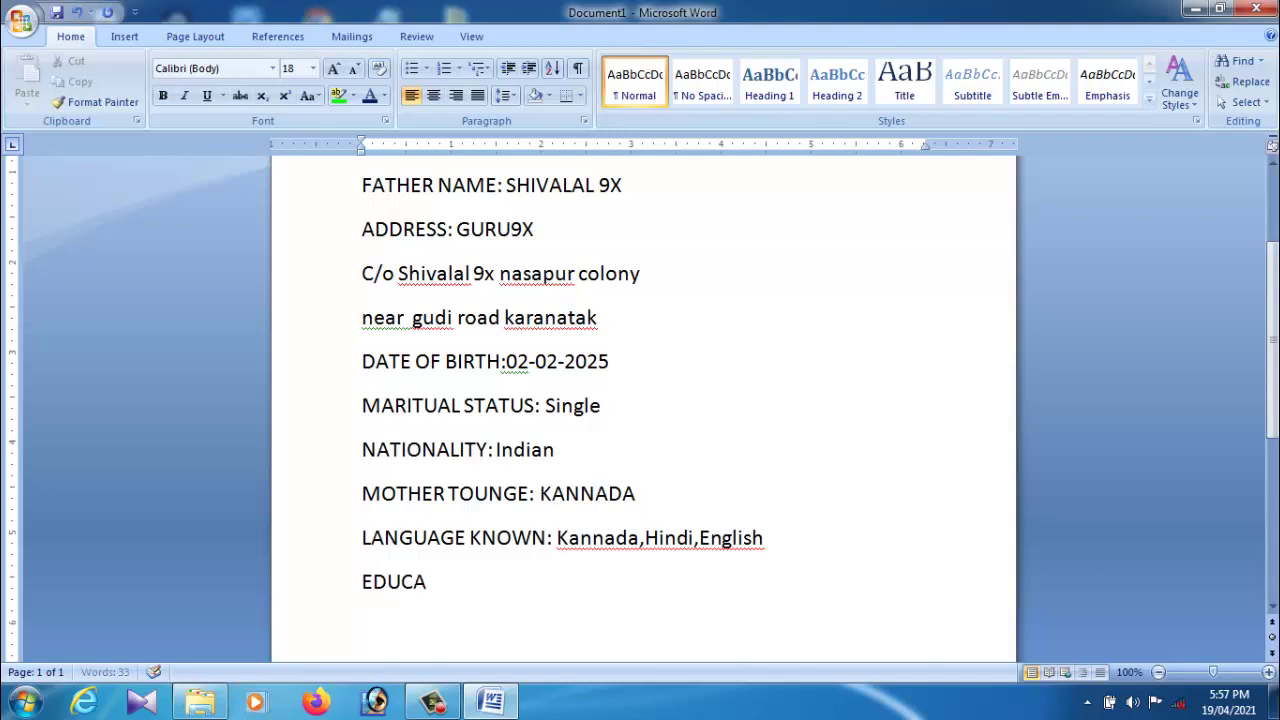
pyautogui.write('TION')
# Step: Scroll back to the top and place the cursor at the end of RESUME
pyautogui.scroll(2, 568, 565)
pyautogui.scroll(-1, 568, 565)
pyautogui.scroll(3, 568, 565)
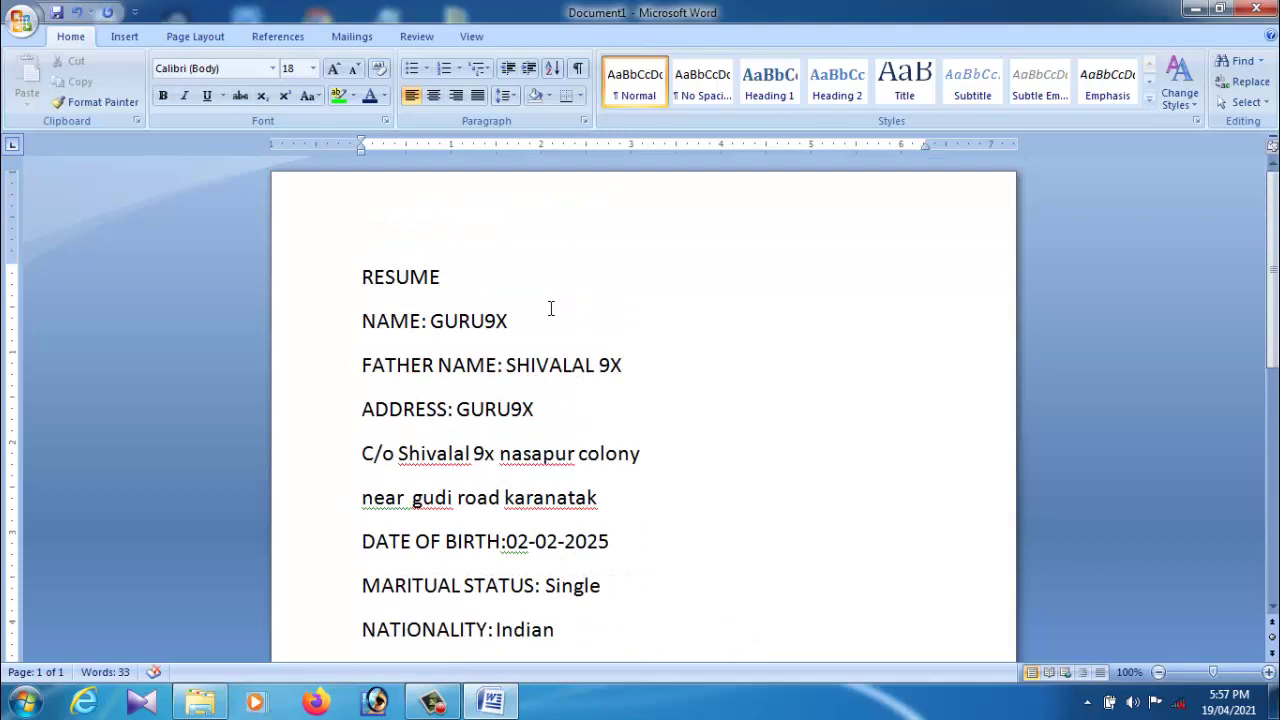
pyautogui.scroll(-3, 620, 443)
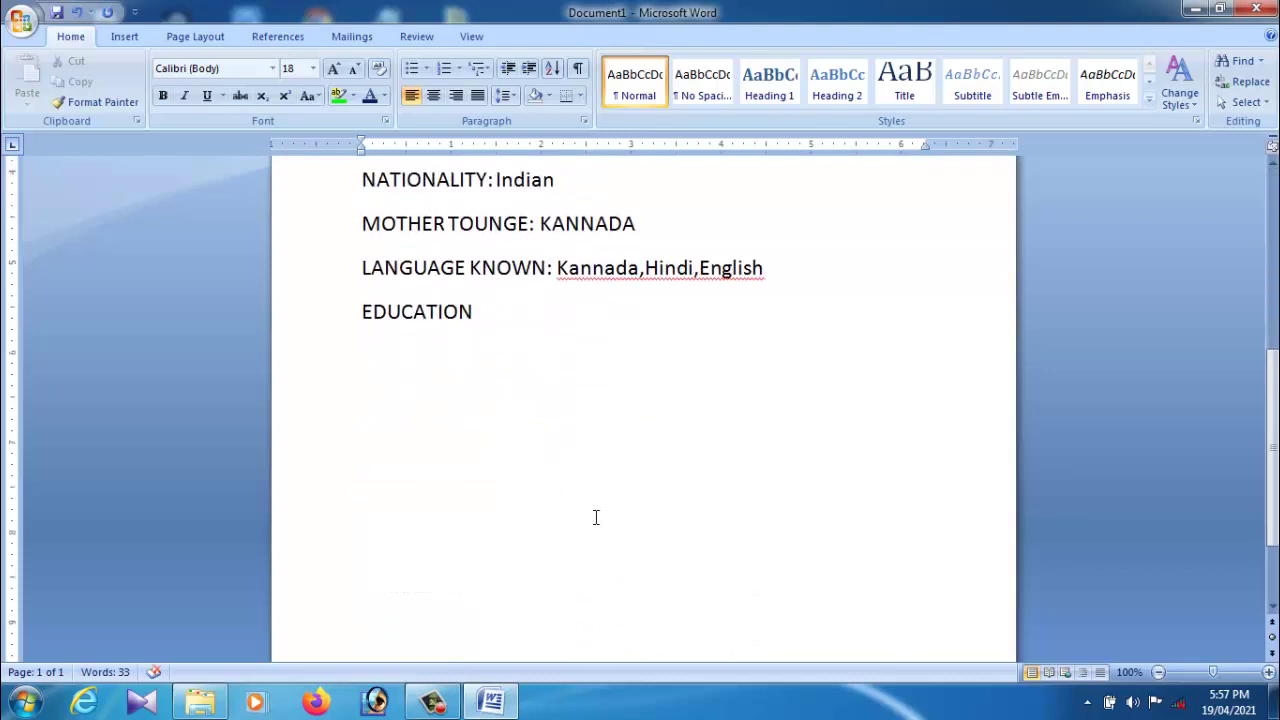
pyautogui.scroll(1, 590, 510)
pyautogui.scroll(3, 590, 510)
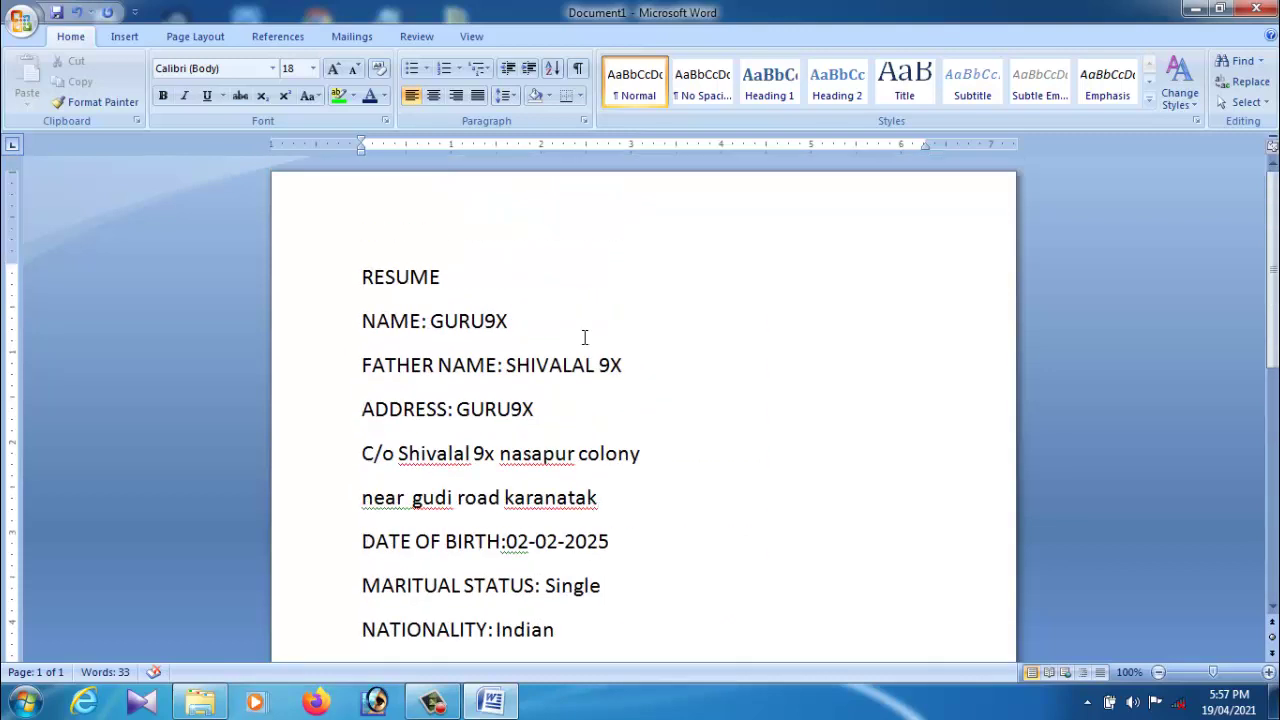
pyautogui.click(479, 287)
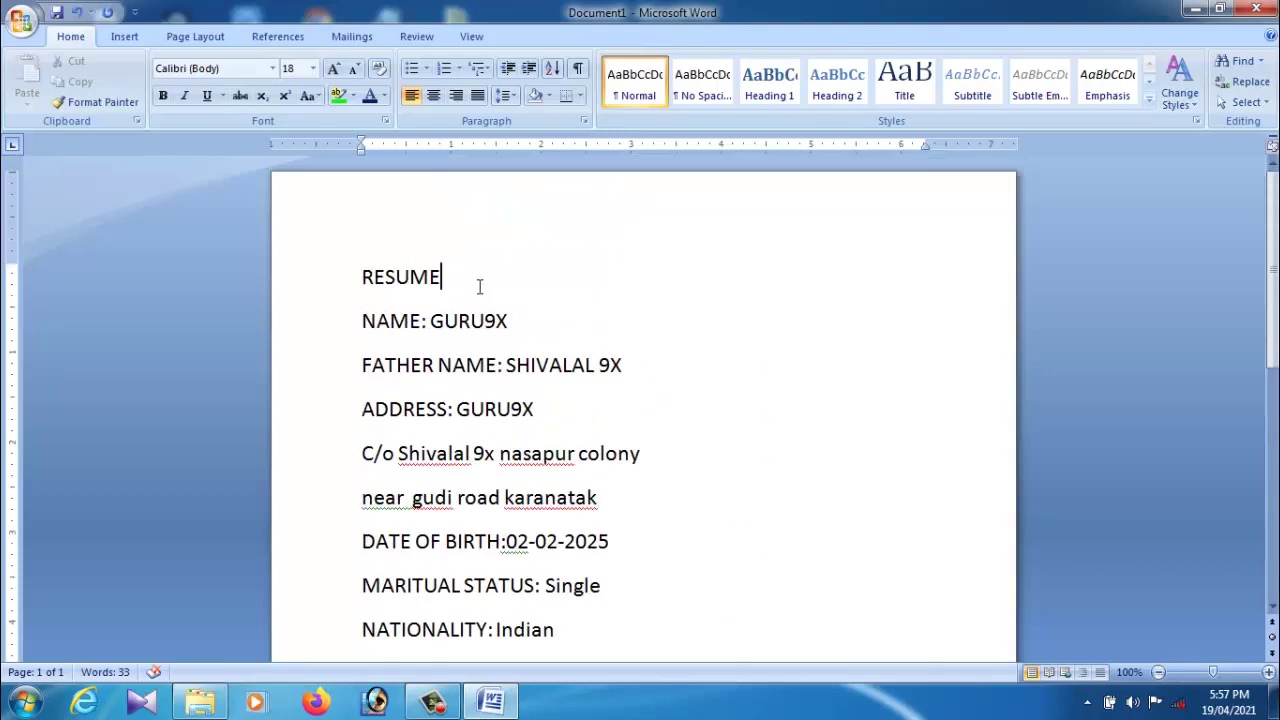
# Step: Centre the RESUME title, enlarge it to 72 pt and make it bold
pyautogui.click(438, 97)
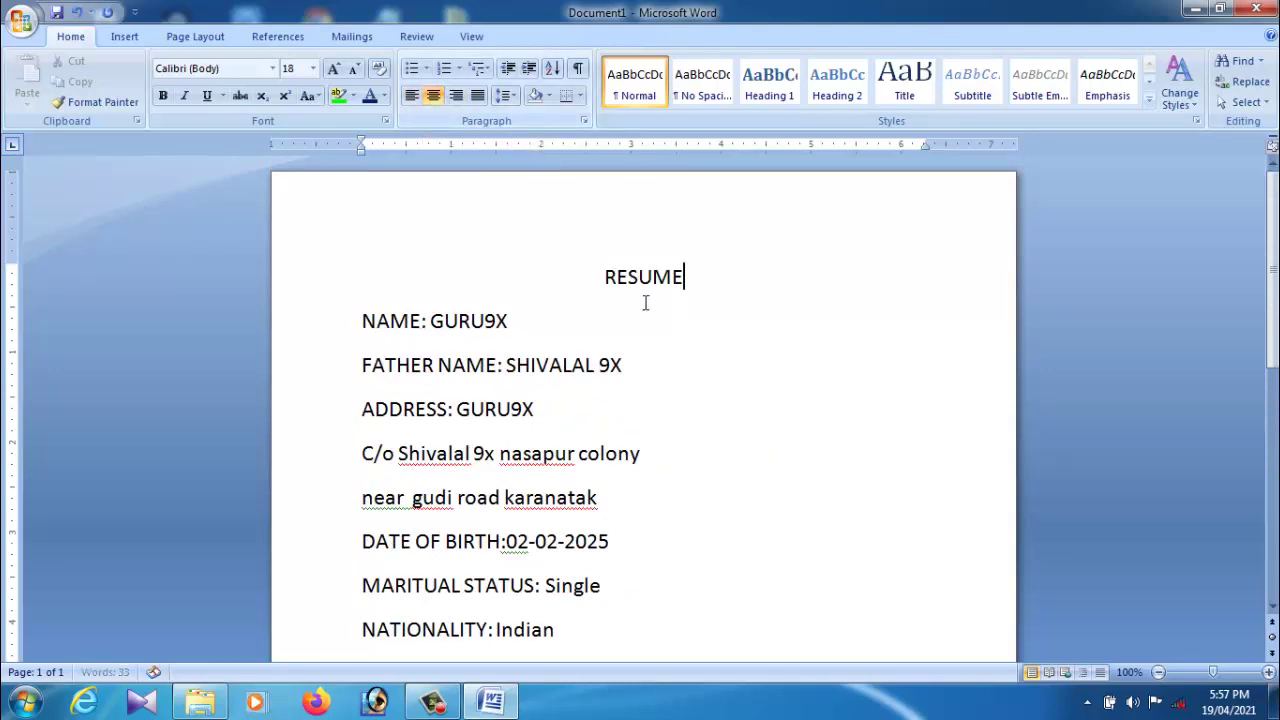
pyautogui.moveTo(605, 281)
pyautogui.mouseDown()
pyautogui.moveTo(708, 286)
pyautogui.moveTo(603, 290)
pyautogui.mouseUp()
pyautogui.click(694, 294)
pyautogui.click(334, 69)
pyautogui.click(334, 69)
pyautogui.click(334, 69)
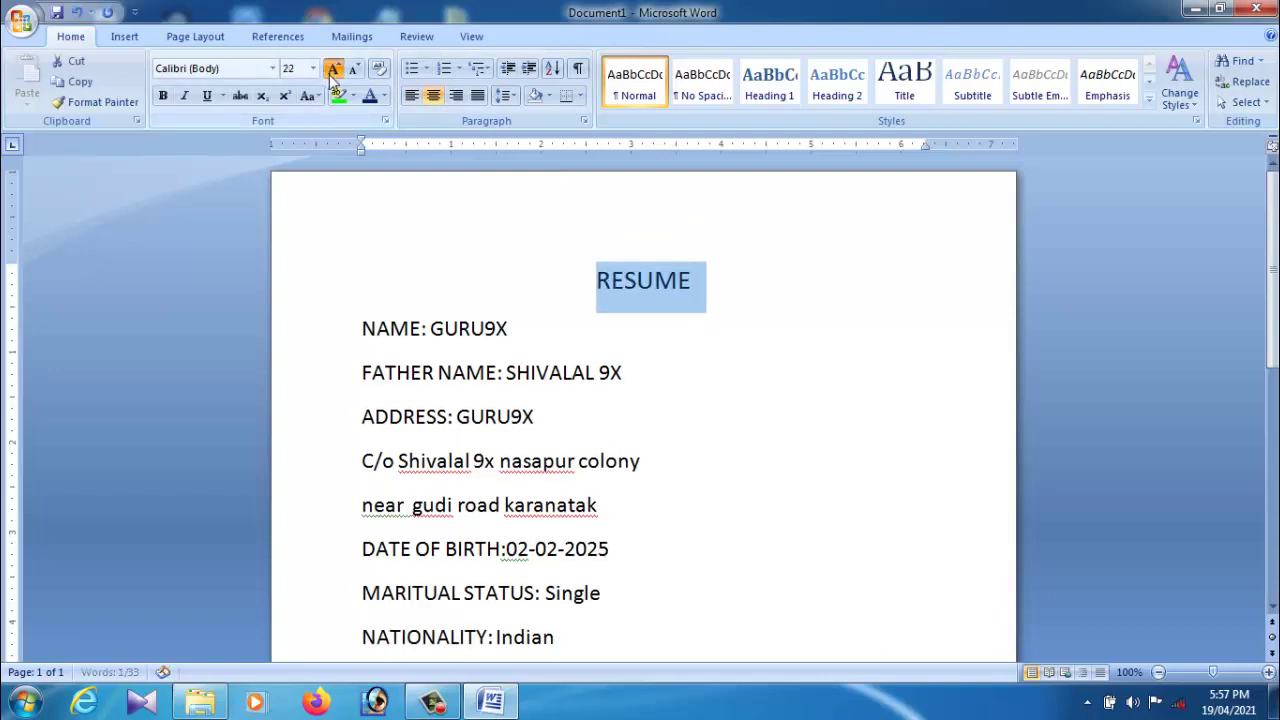
pyautogui.click(334, 69)
pyautogui.click(334, 69)
pyautogui.click(334, 69)
pyautogui.click(334, 69)
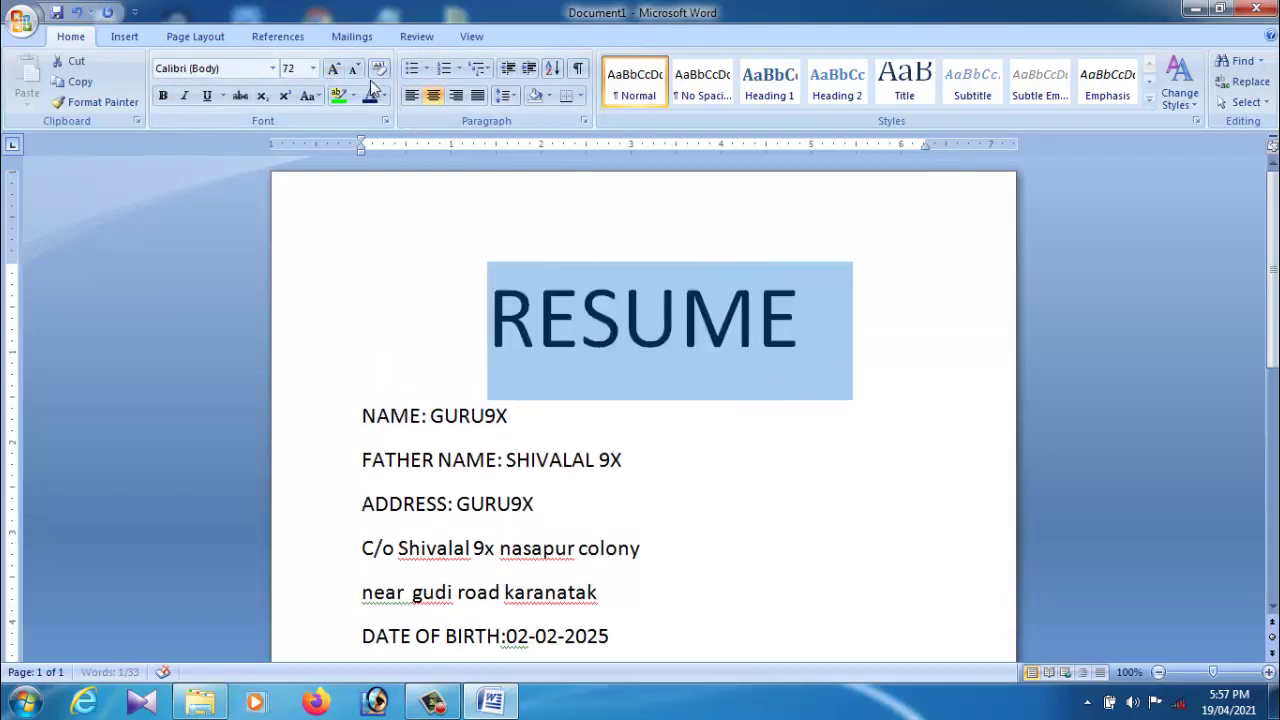
pyautogui.click(334, 69)
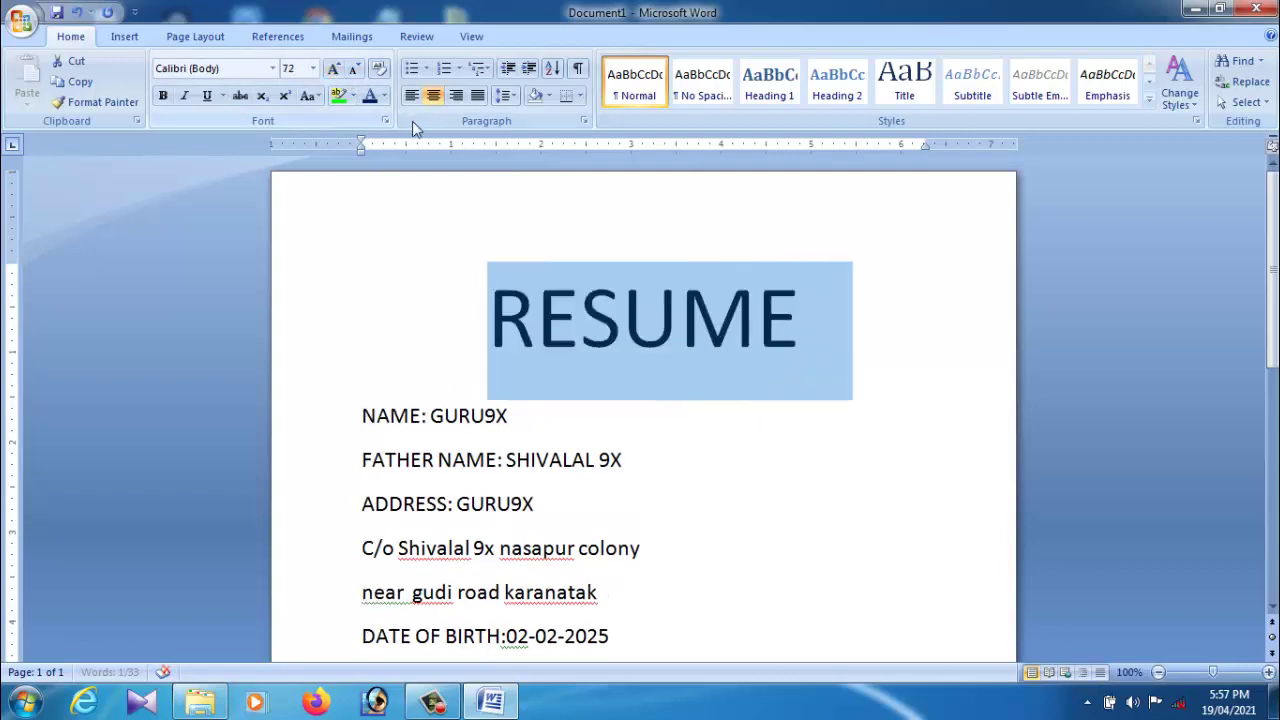
pyautogui.click(163, 95)
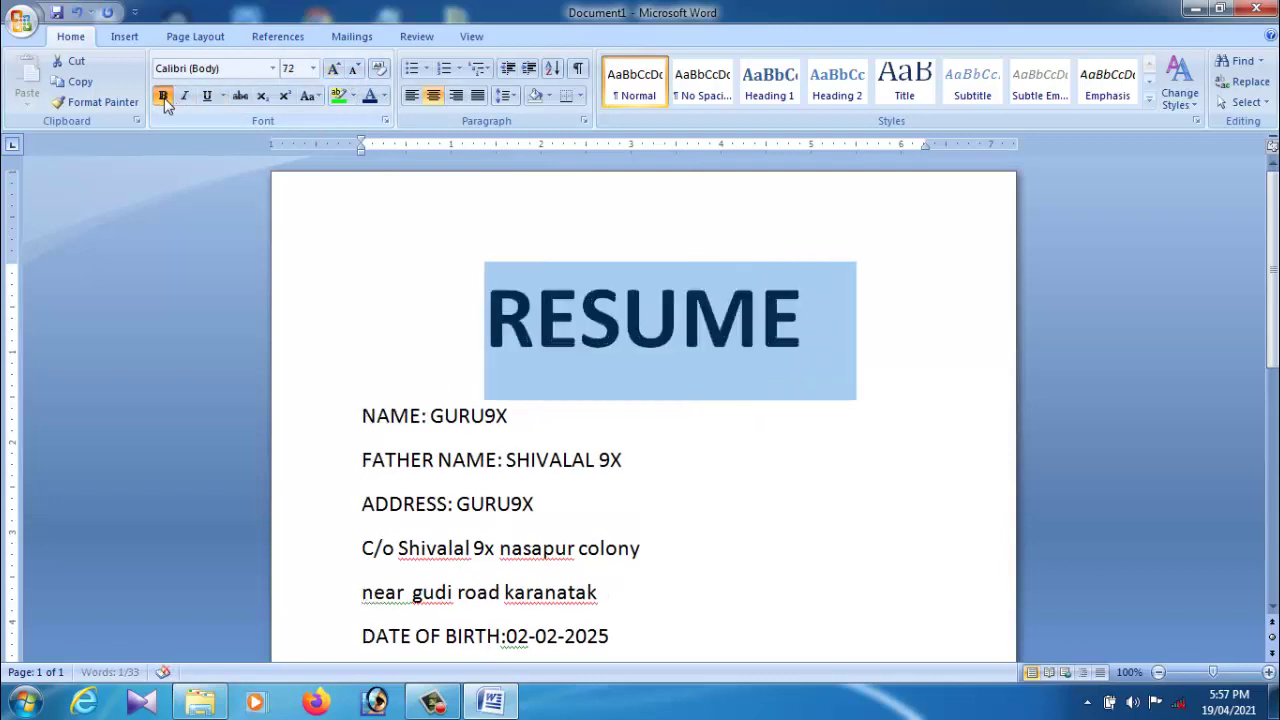
# Step: Change the RESUME title's font to Arial Black
pyautogui.click(241, 72)
pyautogui.click(272, 68)
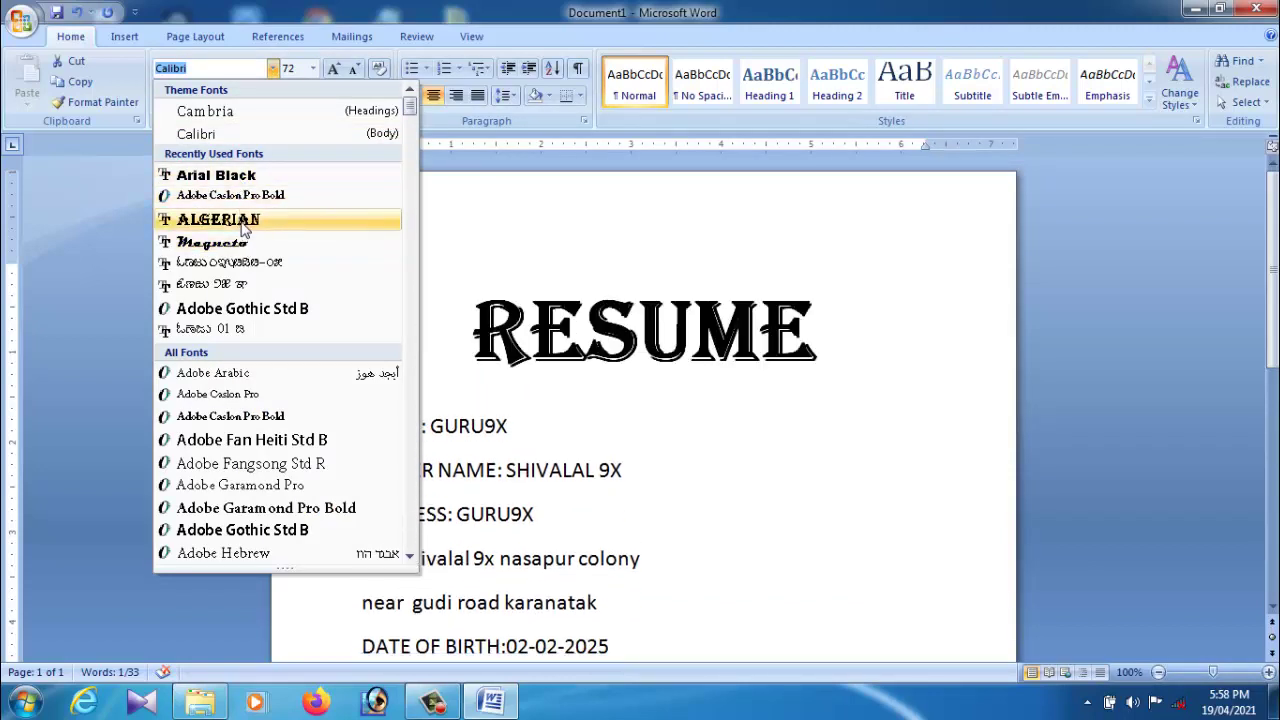
pyautogui.click(215, 175)
pyautogui.click(687, 455)
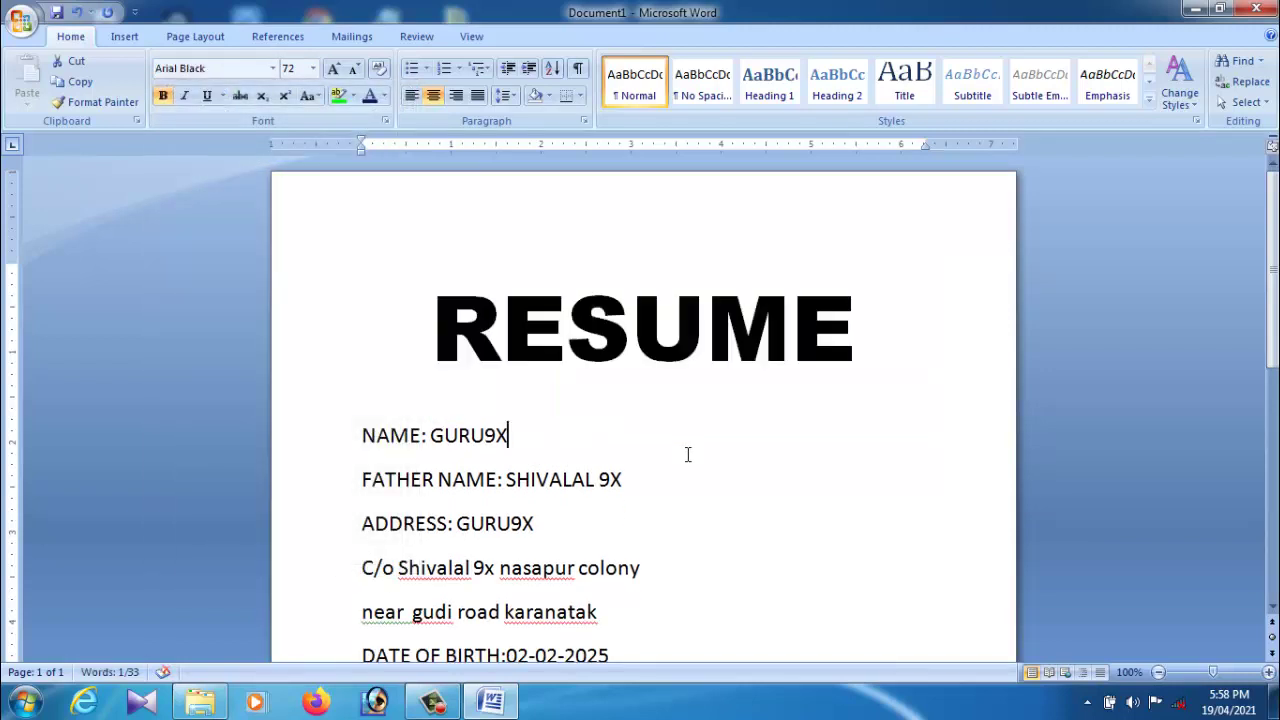
pyautogui.scroll(-2, 687, 455)
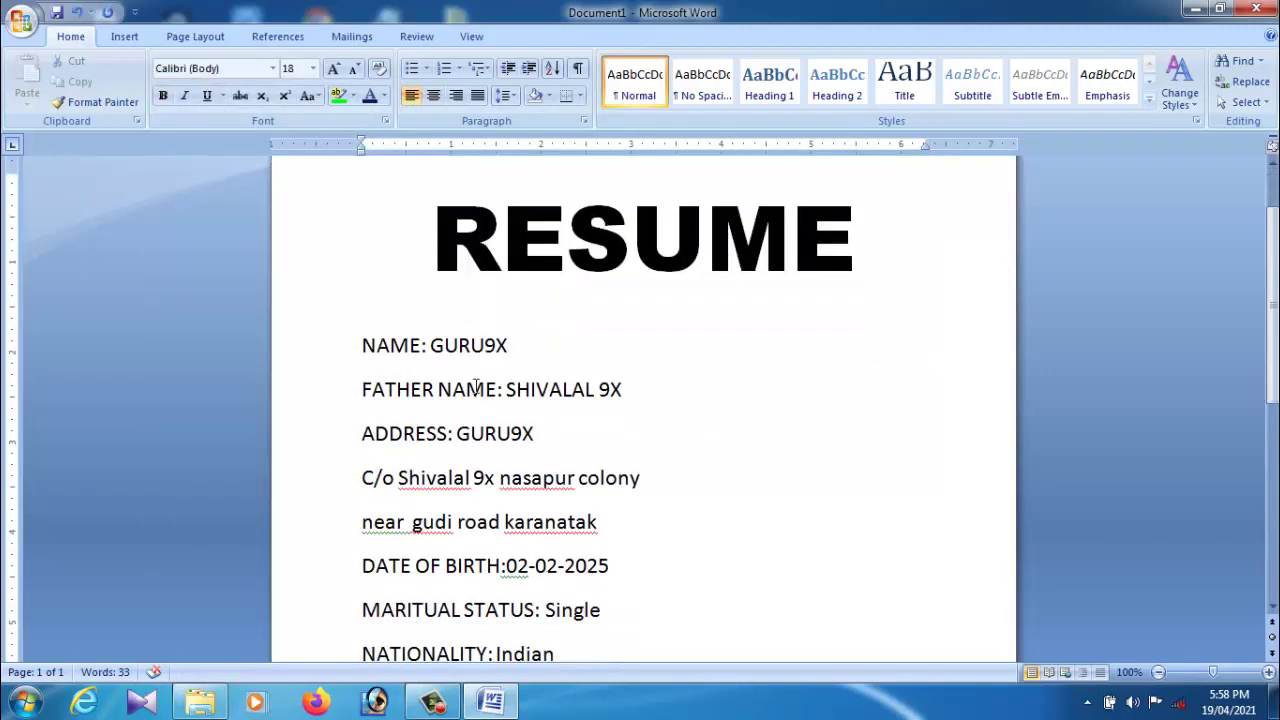
# Step: Tab the NAME and FATHER NAME values into the 3-inch value column
pyautogui.click(422, 350)
pyautogui.press('Tab')
pyautogui.press('Tab')
pyautogui.press('Tab')
pyautogui.press('Tab')
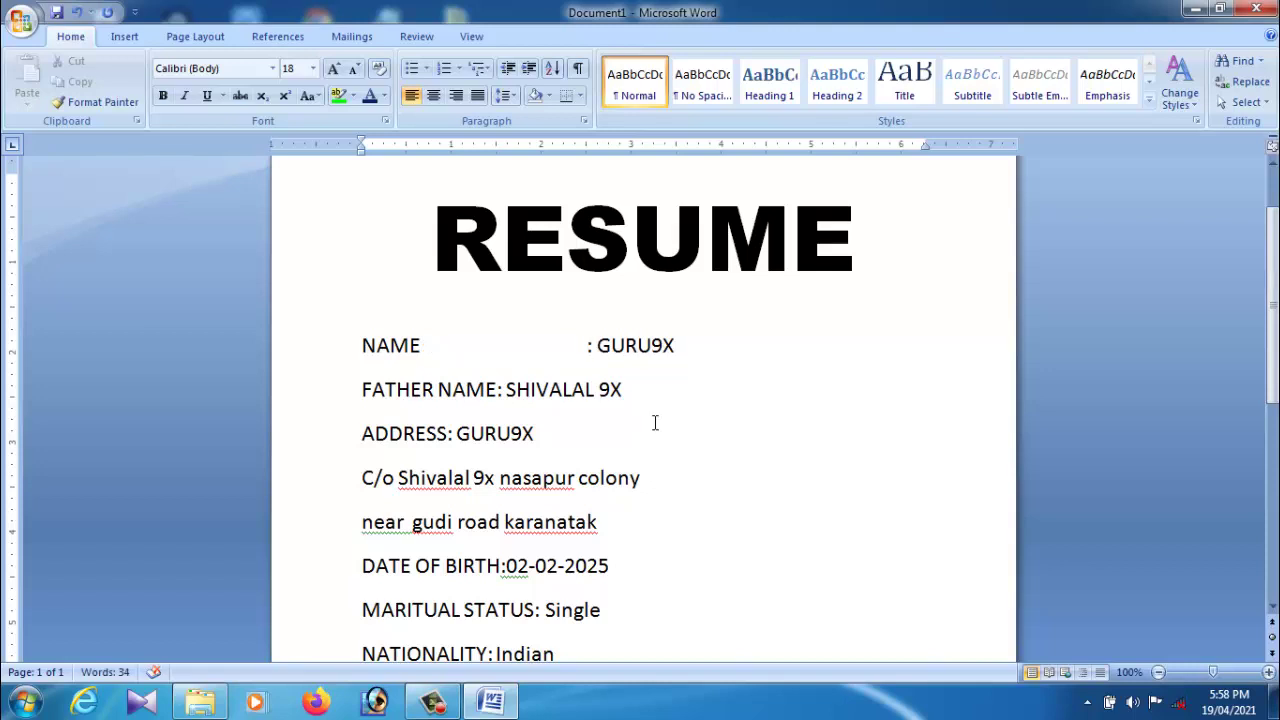
pyautogui.press('Tab')
pyautogui.click(499, 390)
pyautogui.press('Tab')
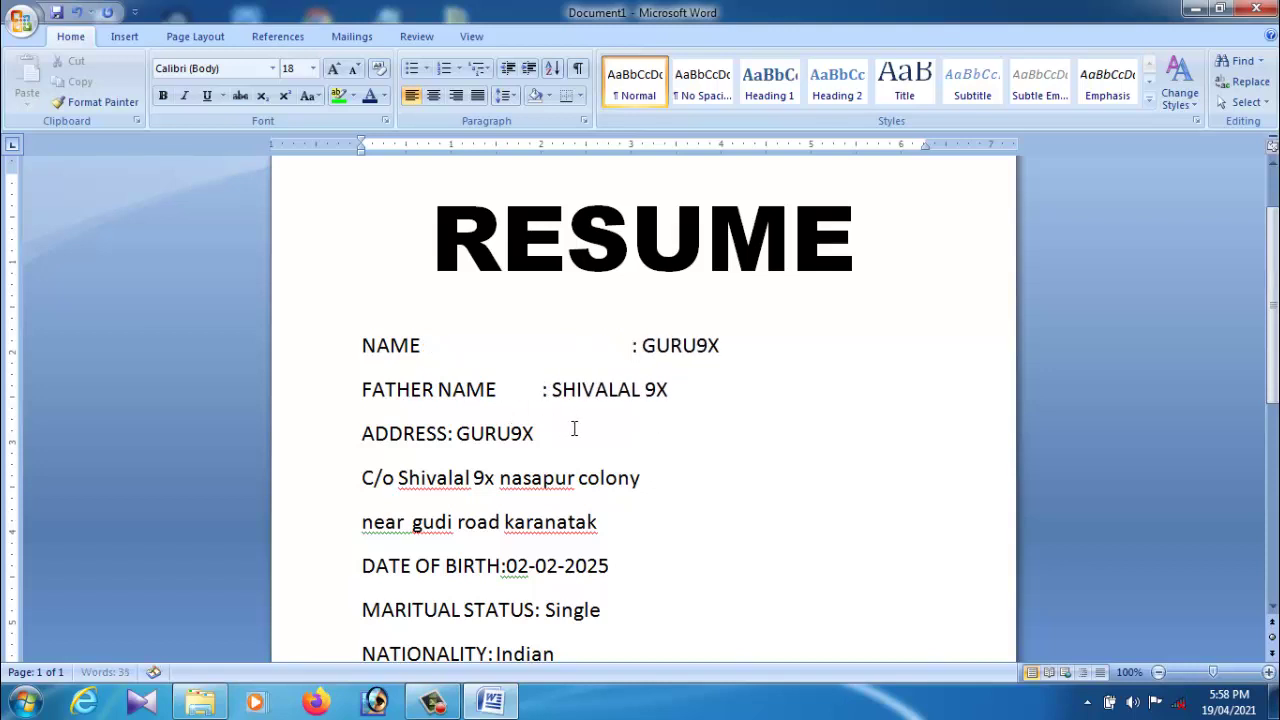
pyautogui.press('Tab')
pyautogui.press('Tab')
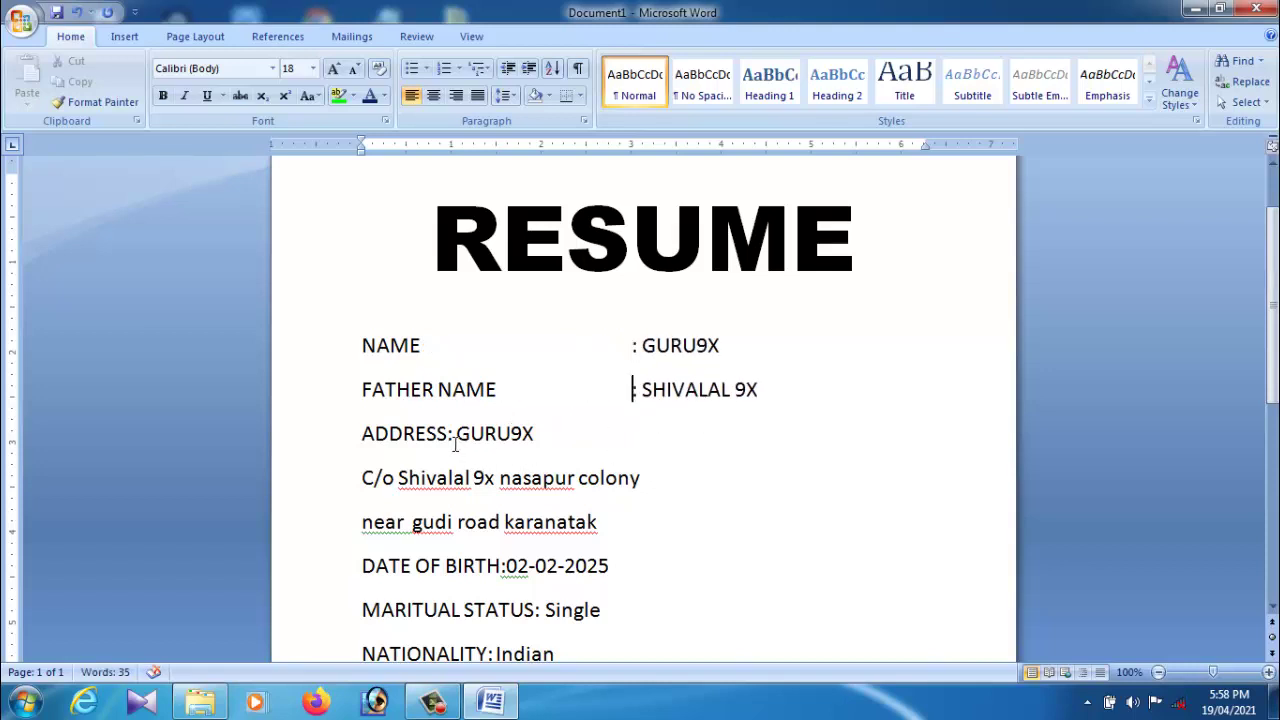
# Step: Align the ADDRESS value and indent its C/o and near gudi road continuation lines beneath it
pyautogui.click(452, 441)
pyautogui.press('Tab')
pyautogui.press('Tab')
pyautogui.press('Tab')
pyautogui.press('Tab')
pyautogui.press('Tab')
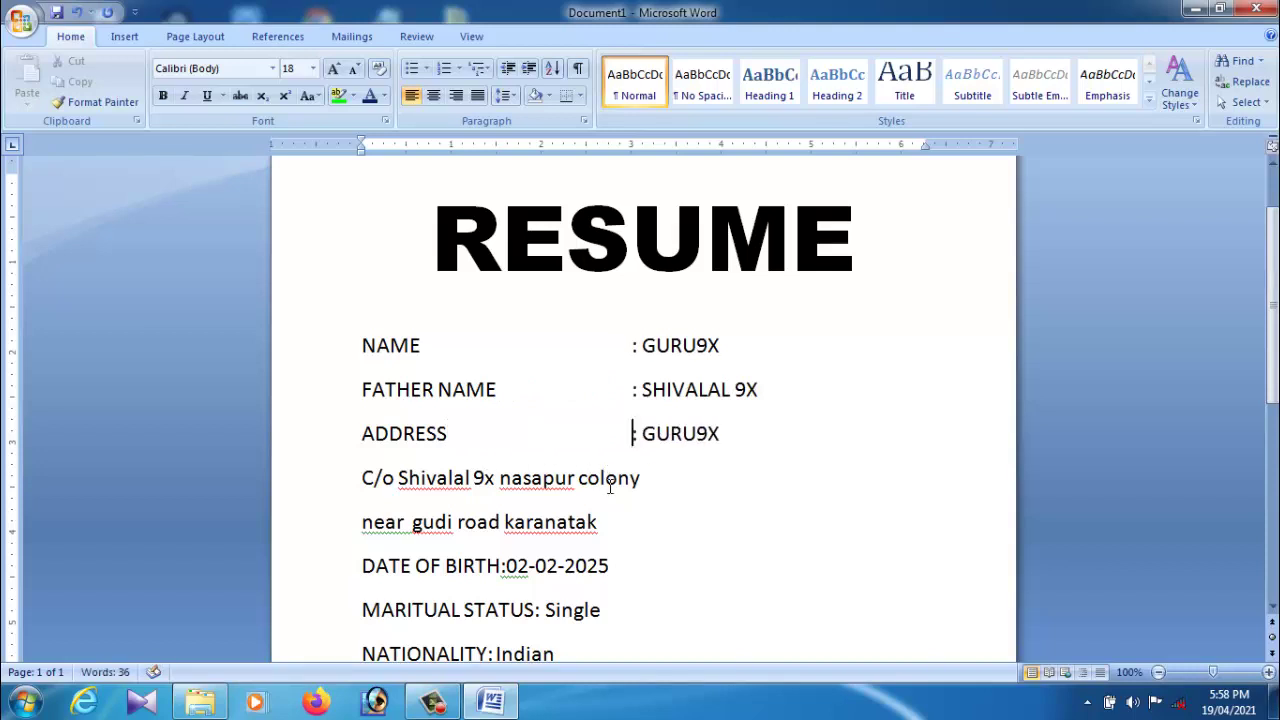
pyautogui.scroll(-2, 610, 486)
pyautogui.click(363, 390)
pyautogui.press('Tab')
pyautogui.press('Tab')
pyautogui.press('Tab')
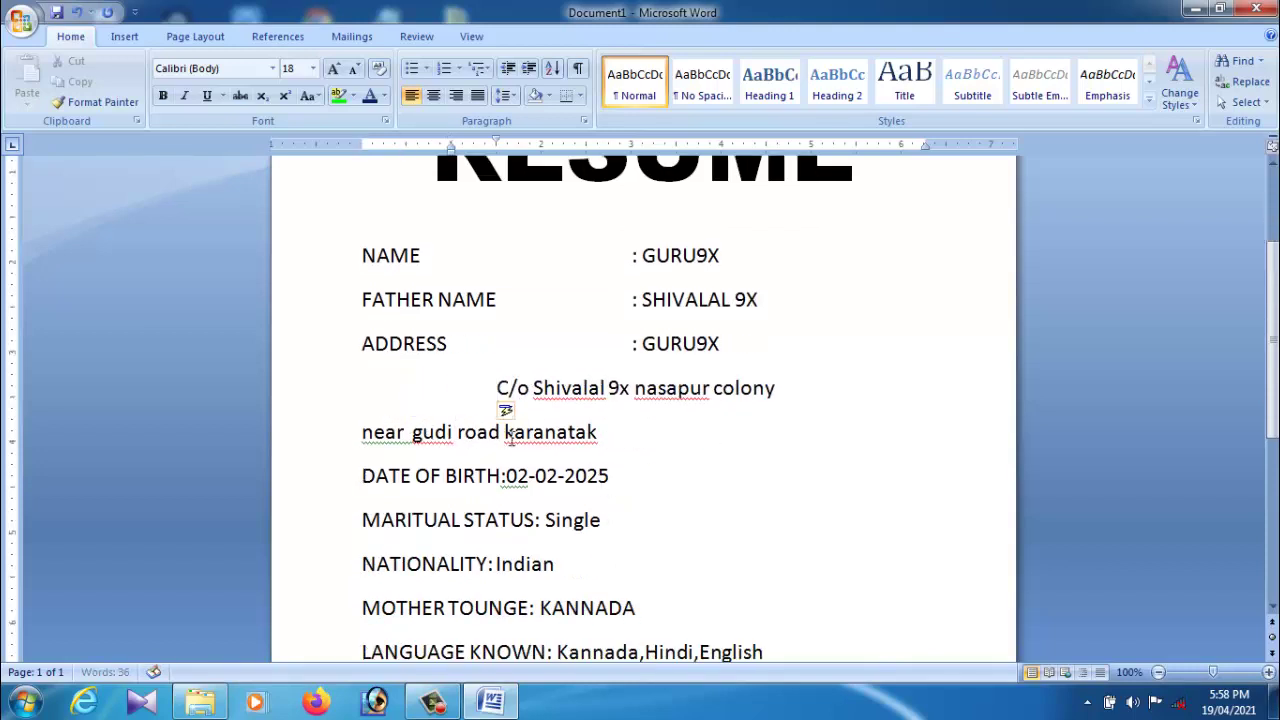
pyautogui.press('Tab')
pyautogui.press('Tab')
pyautogui.press('Tab')
pyautogui.click(369, 444)
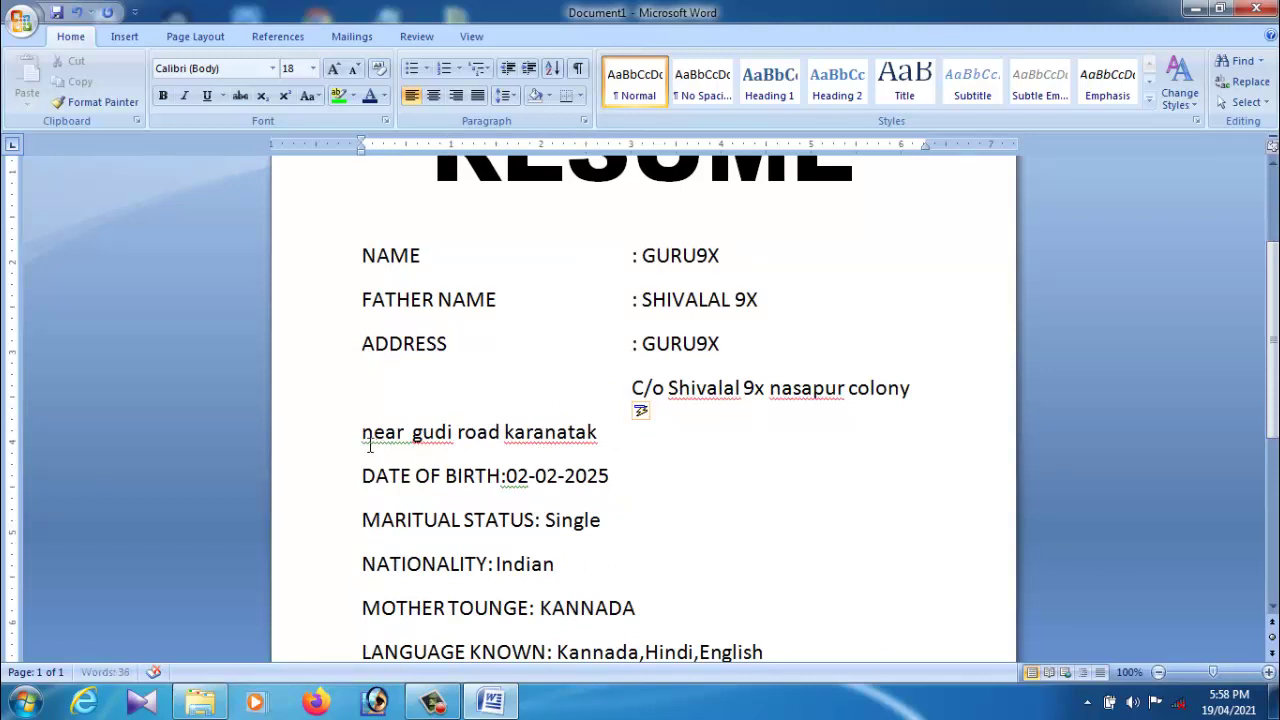
pyautogui.press('Tab')
pyautogui.press('Tab')
pyautogui.press('Tab')
pyautogui.press('Tab')
pyautogui.press('Tab')
pyautogui.press('Tab')
pyautogui.press('Tab')
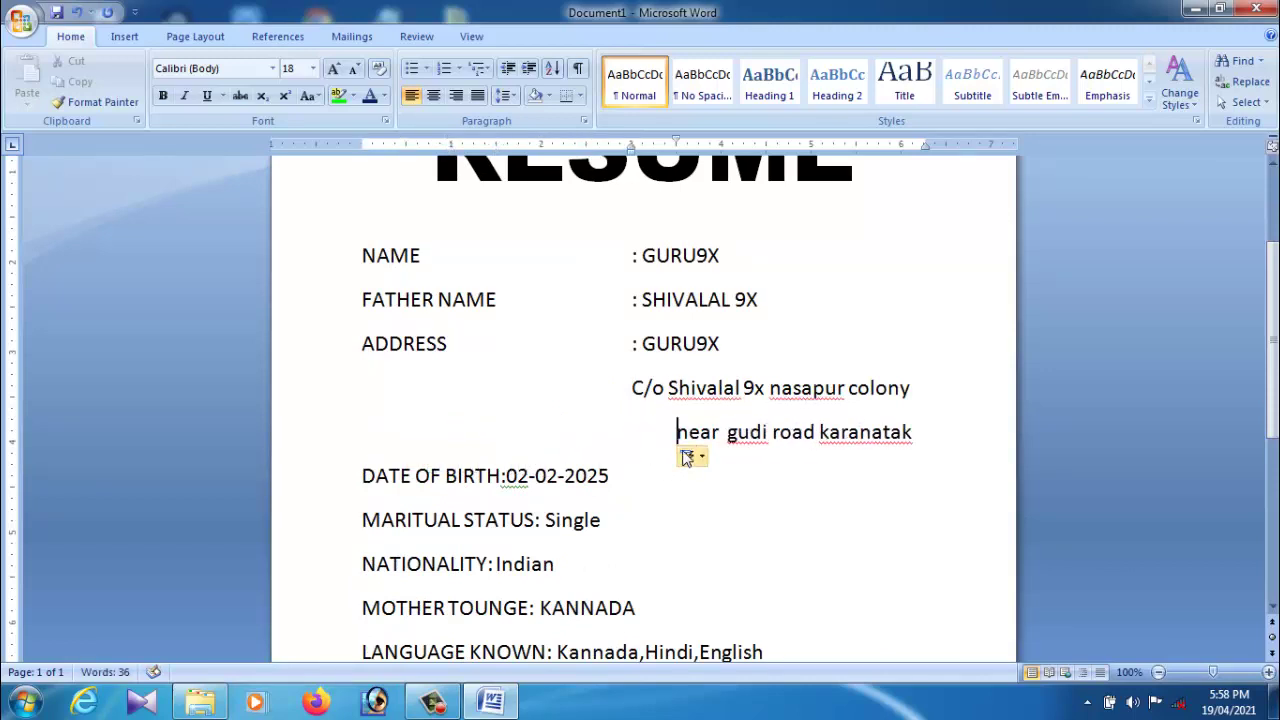
# Step: Capitalise the first letter of the 'near gudi road' line to N
pyautogui.press('Right')
pyautogui.press('BackSpace')
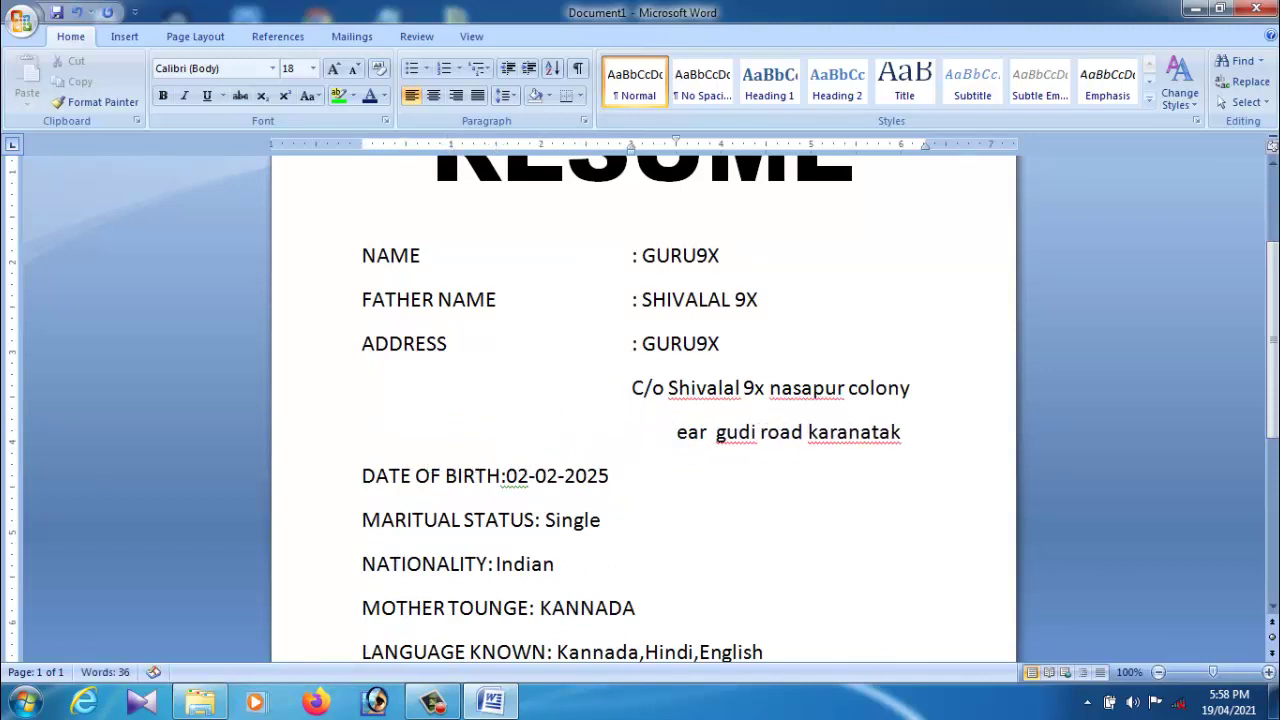
pyautogui.write('N')
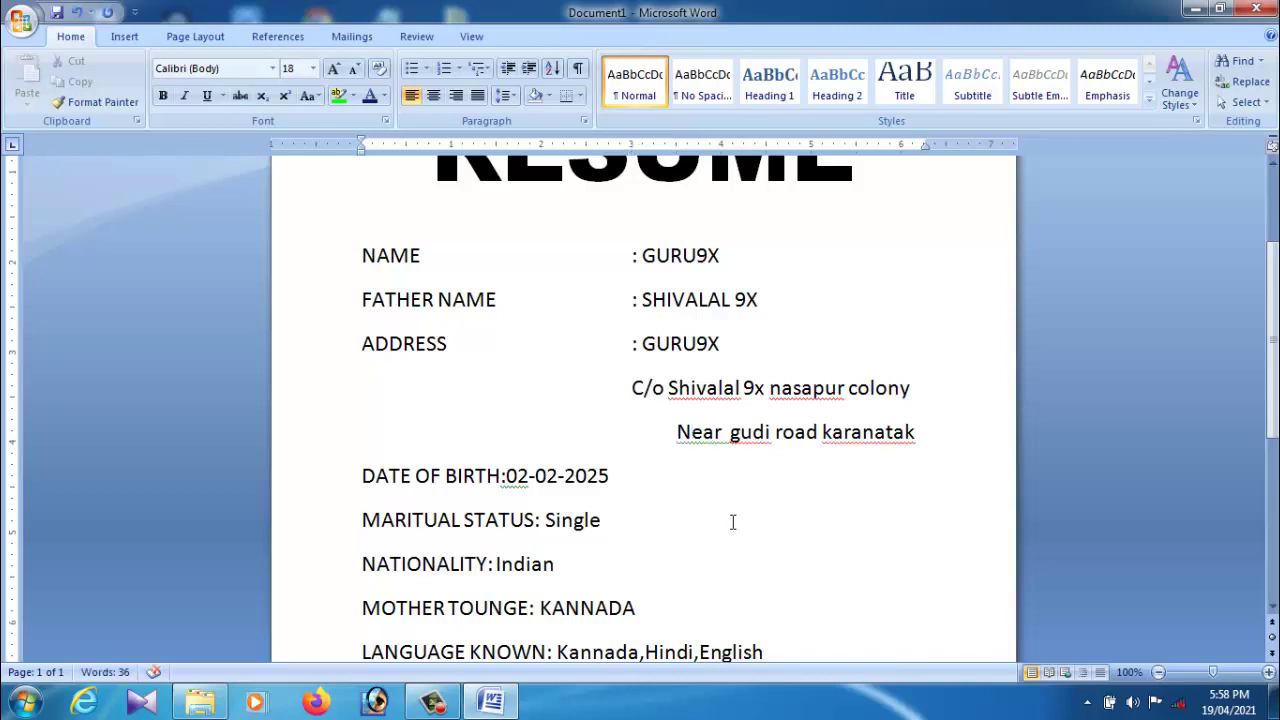
pyautogui.scroll(-2, 734, 543)
pyautogui.press('Down')
# Step: Tab the DATE OF BIRTH, MARITAL STATUS and NATIONALITY values into the value column
pyautogui.click(506, 390)
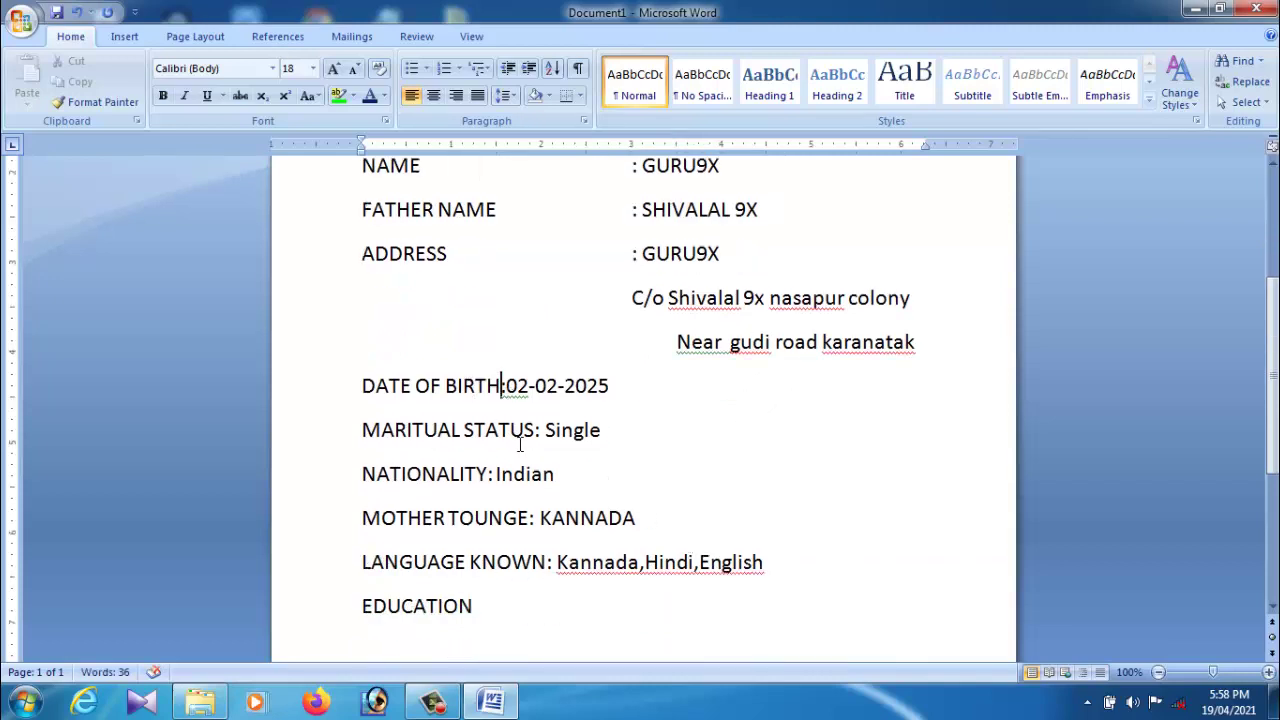
pyautogui.press('Tab')
pyautogui.press('Tab')
pyautogui.press('Tab')
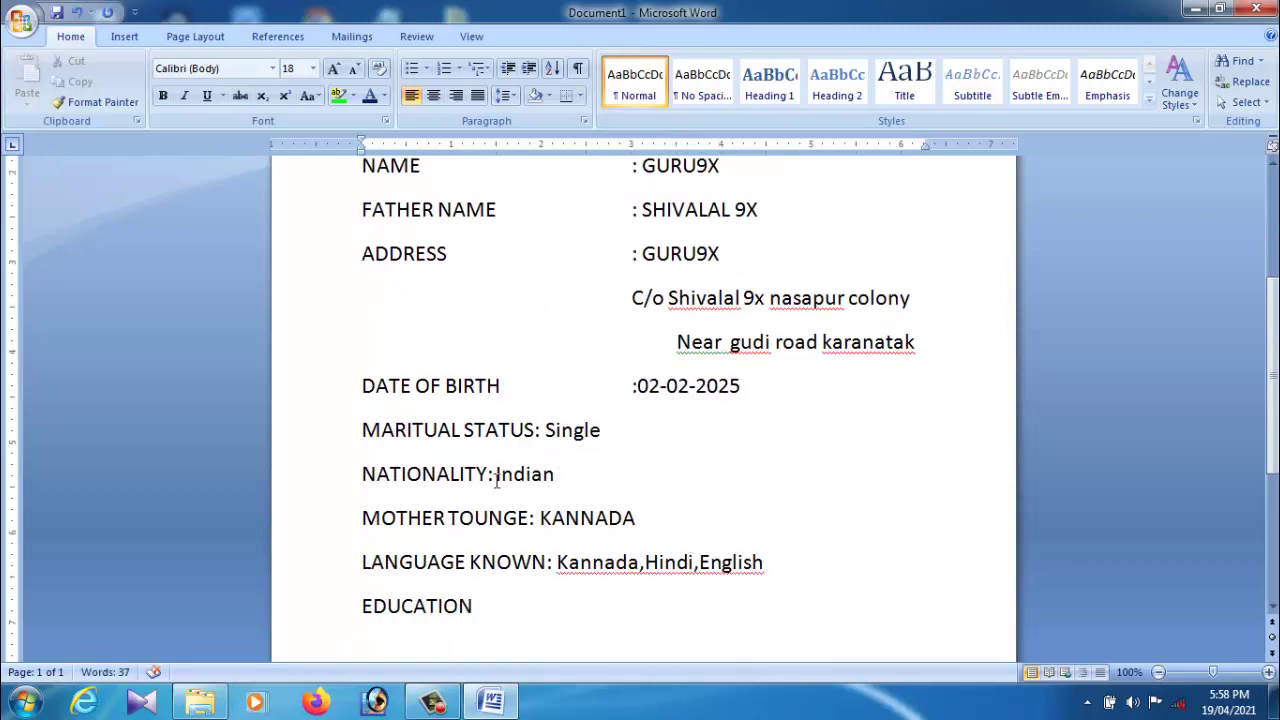
pyautogui.click(539, 450)
pyautogui.press('Tab')
pyautogui.press('Tab')
pyautogui.press('Tab')
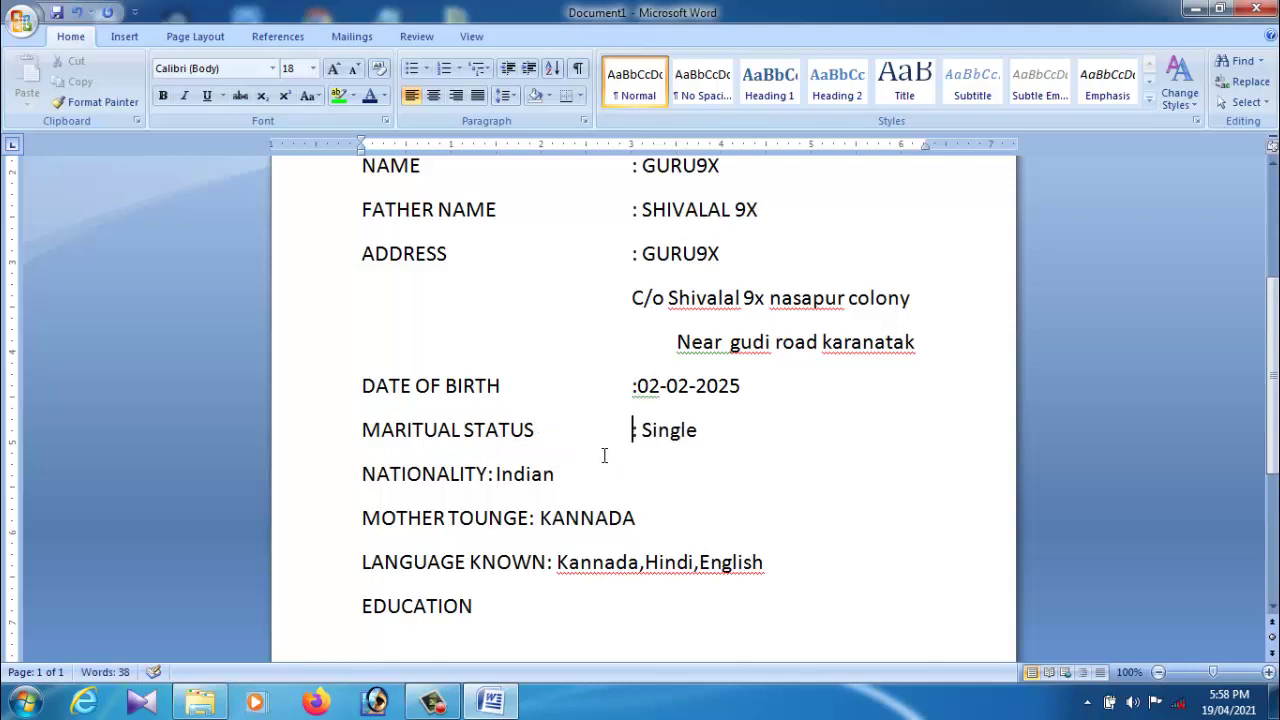
pyautogui.click(493, 484)
pyautogui.press('Tab')
pyautogui.press('Tab')
pyautogui.press('Tab')
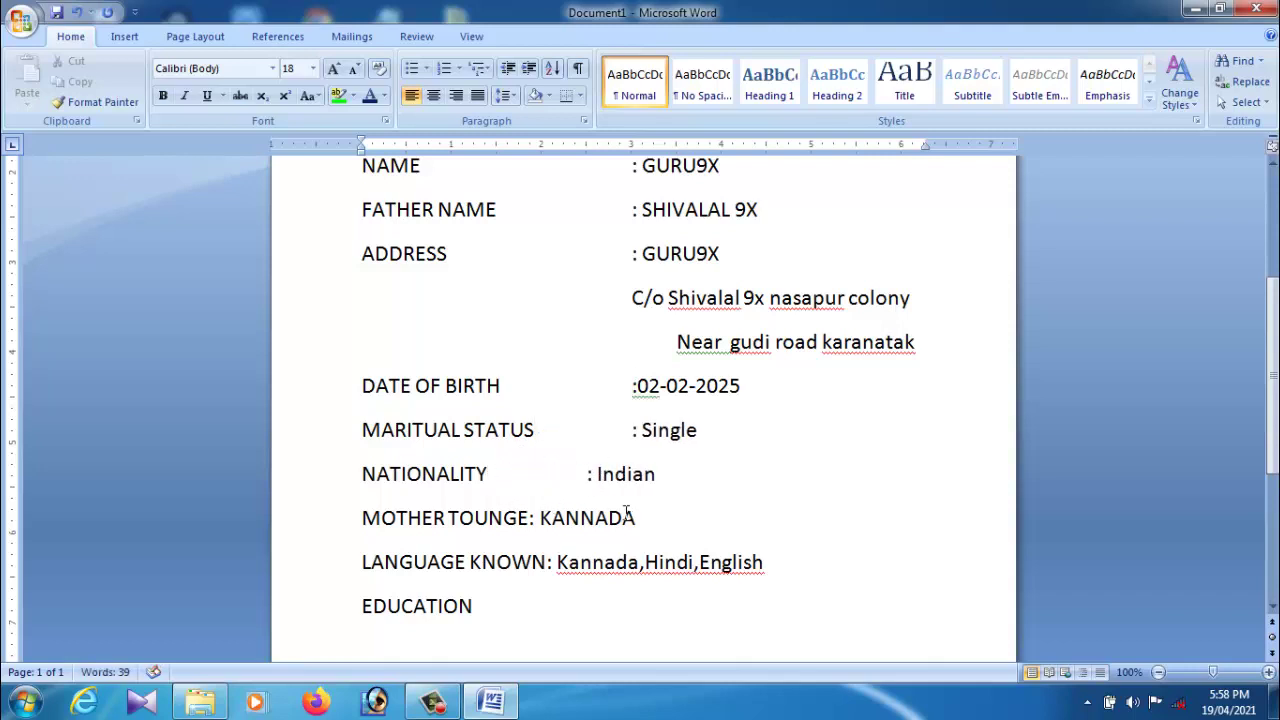
# Step: Align MOTHER TOUNGE and LANGUAGE KNOWN values, adding spaces before Hindi and English
pyautogui.scroll(-1, 601, 517)
pyautogui.click(534, 476)
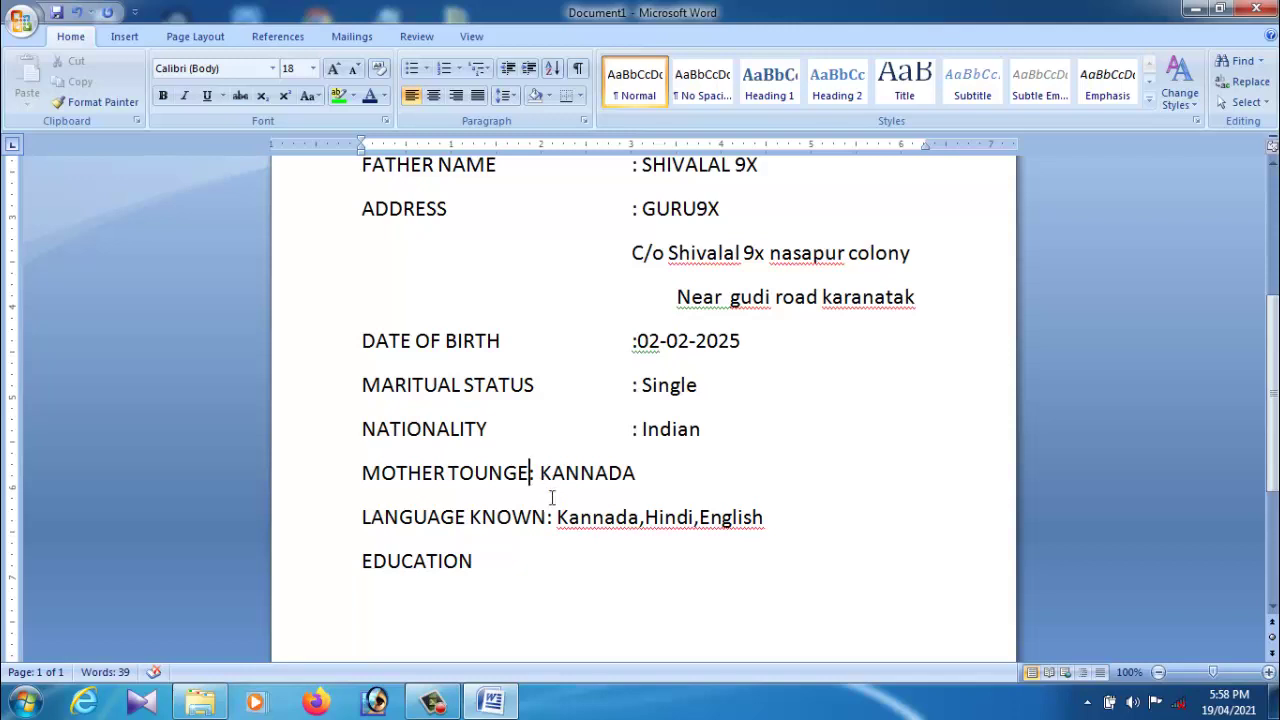
pyautogui.press('Tab')
pyautogui.press('Tab')
pyautogui.press('Tab')
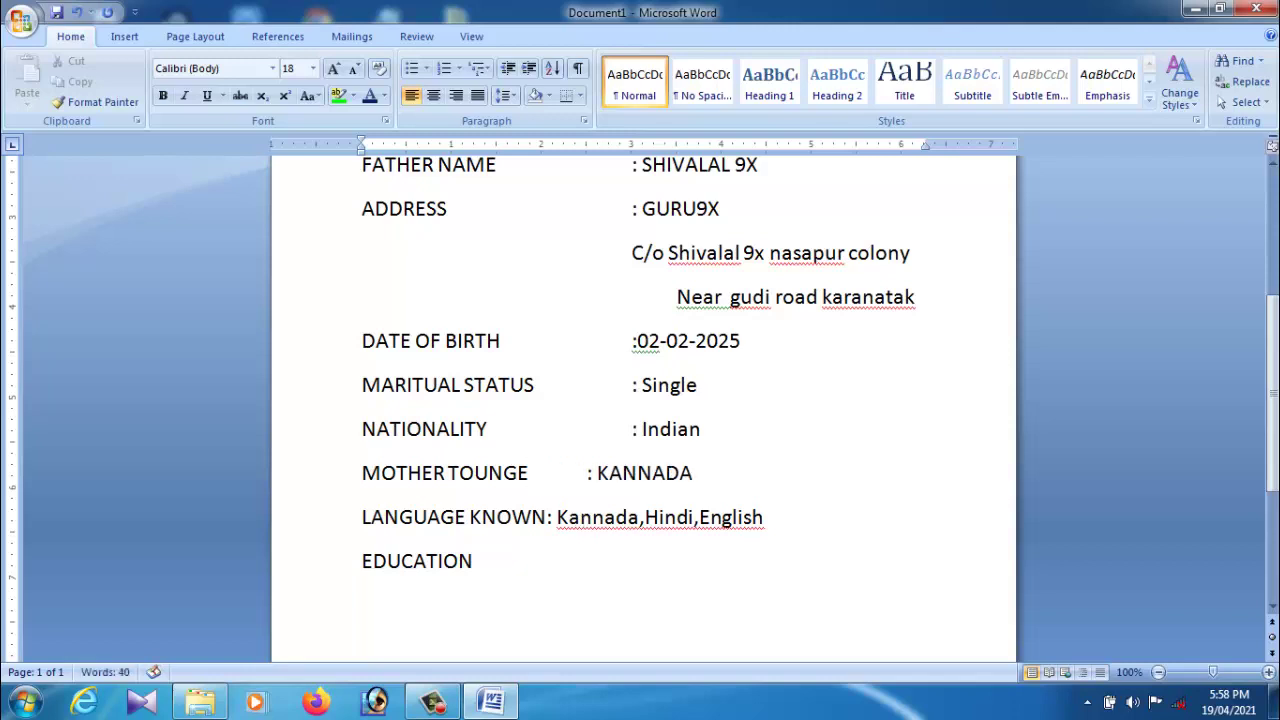
pyautogui.scroll(-2, 626, 551)
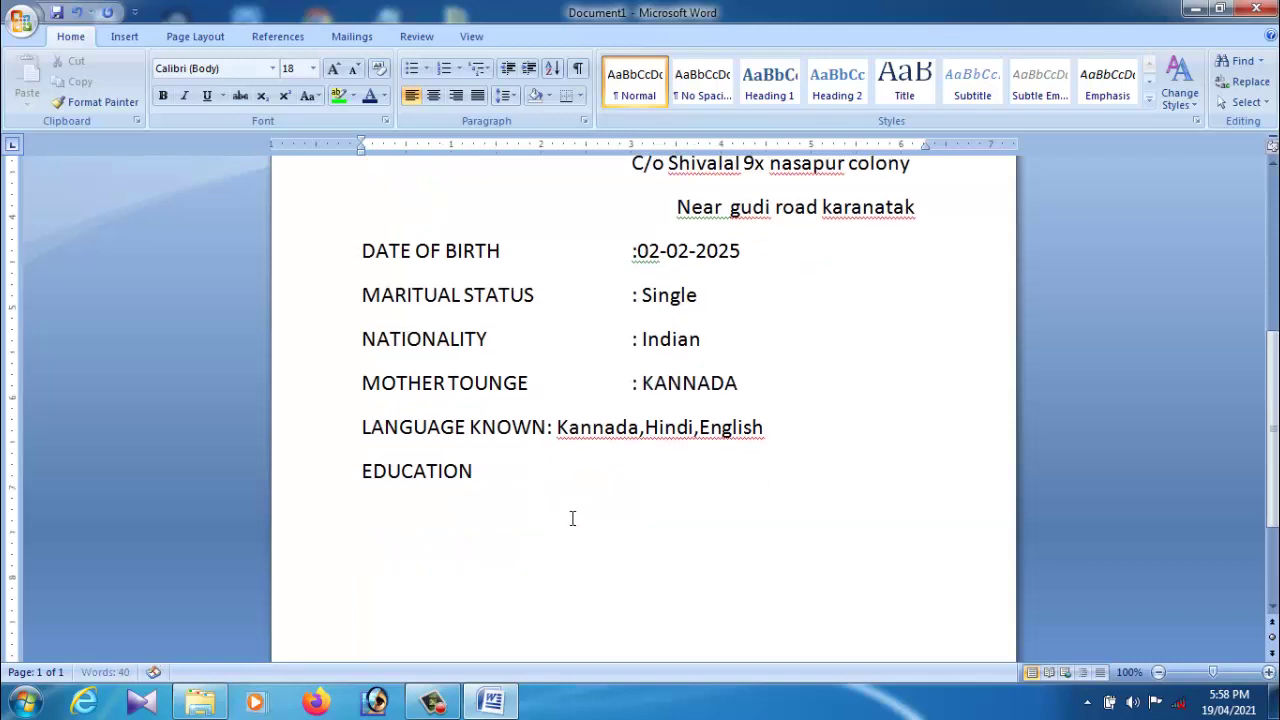
pyautogui.click(552, 428)
pyautogui.press('Tab')
pyautogui.press('Tab')
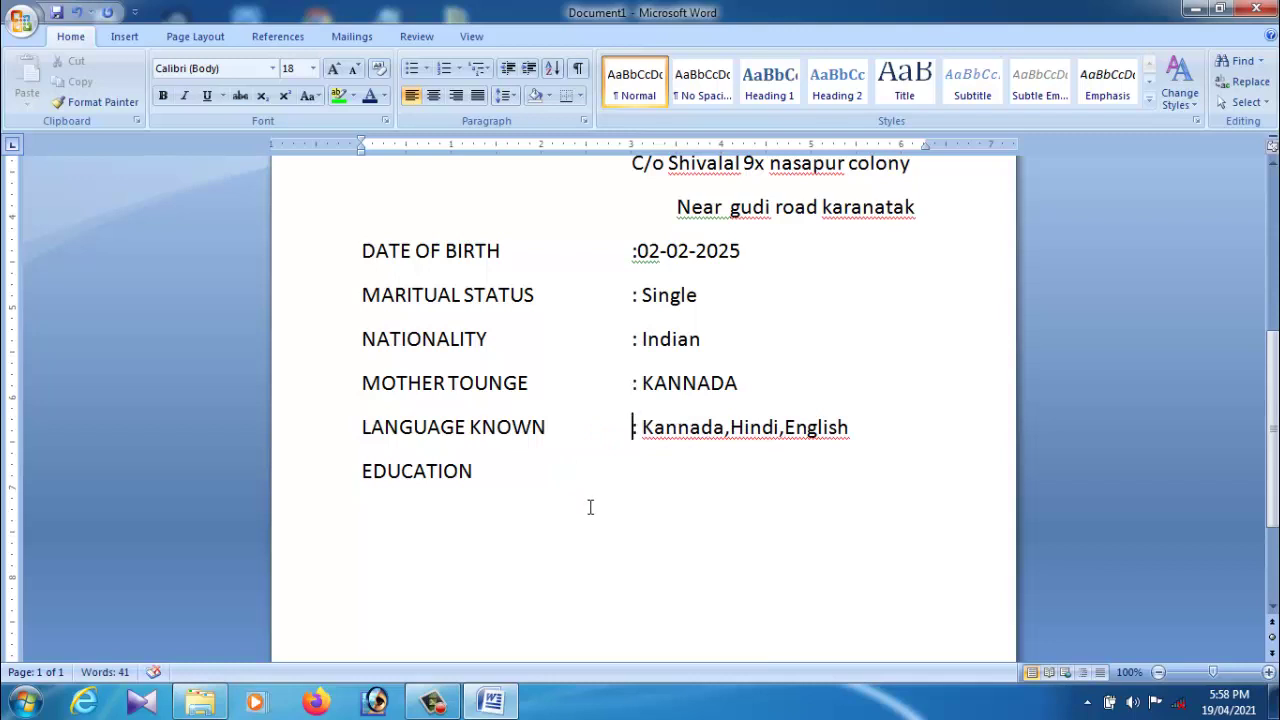
pyautogui.click(786, 430)
pyautogui.click(733, 430)
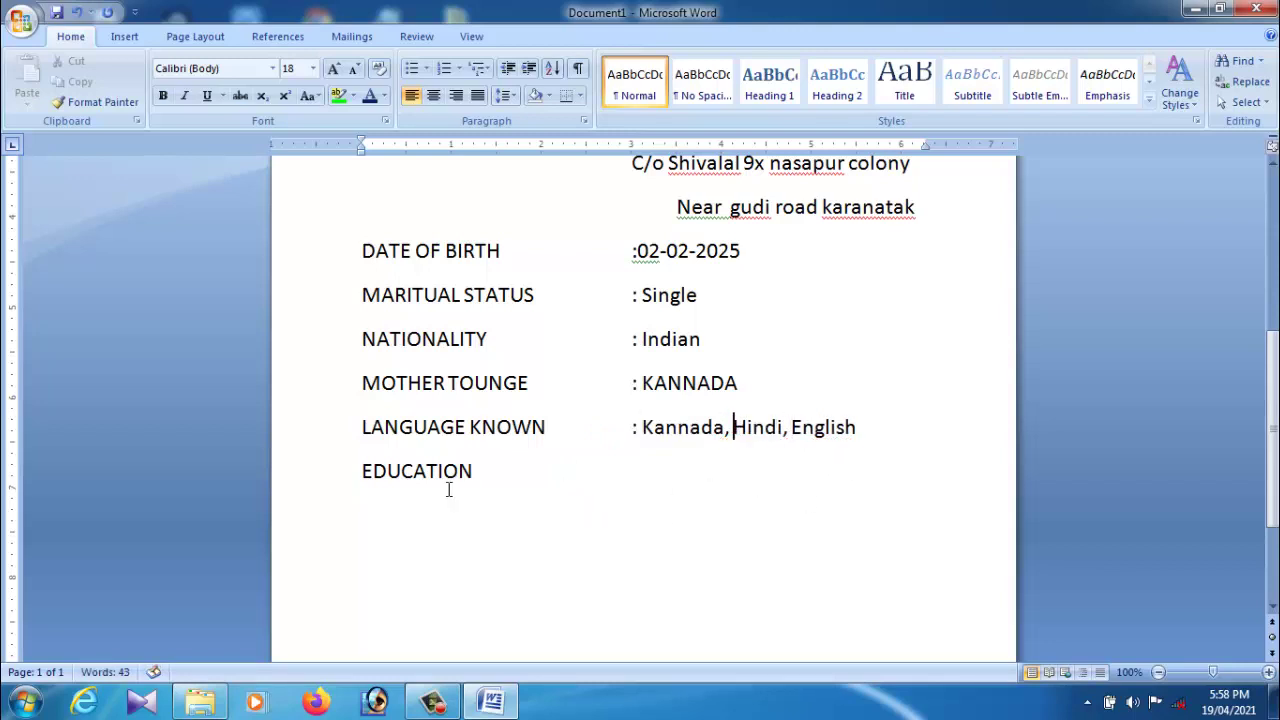
# Step: Add an empty line below the EDUCATION heading
pyautogui.click(365, 480)
pyautogui.scroll(4, 466, 486)
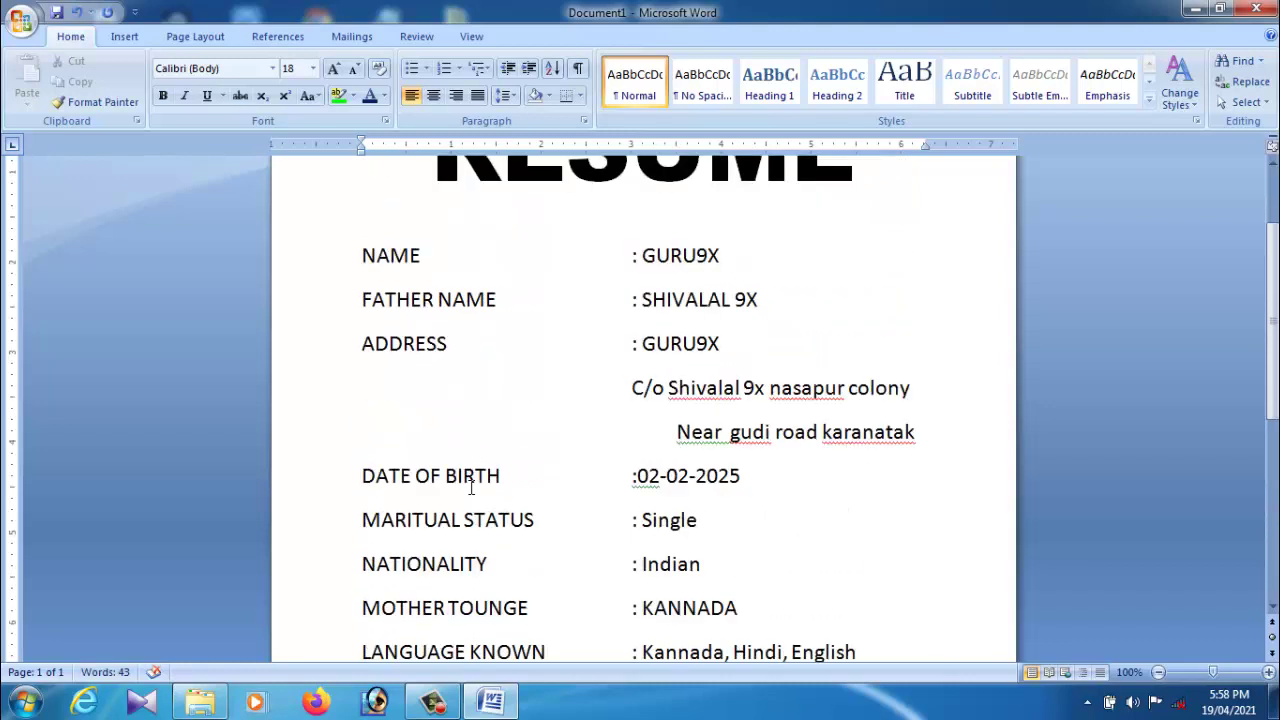
pyautogui.scroll(-2, 470, 487)
pyautogui.scroll(-3, 510, 520)
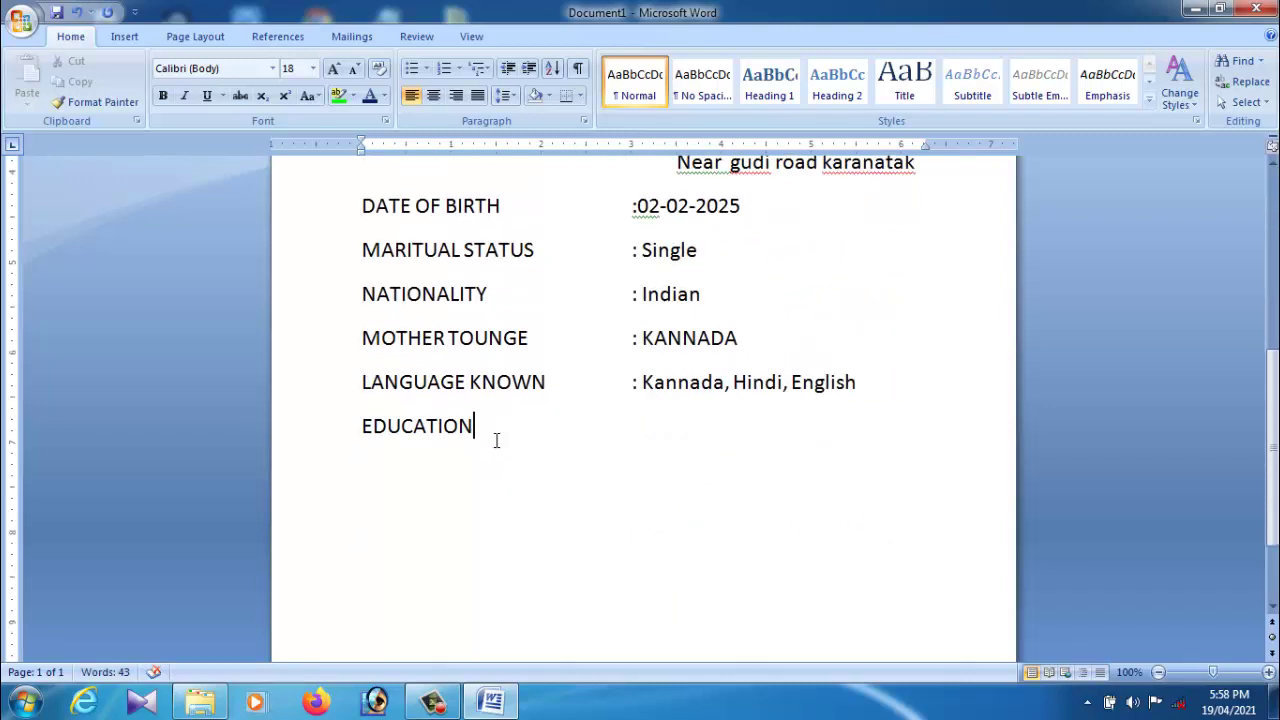
pyautogui.press('Return')
pyautogui.scroll(-3, 643, 400)
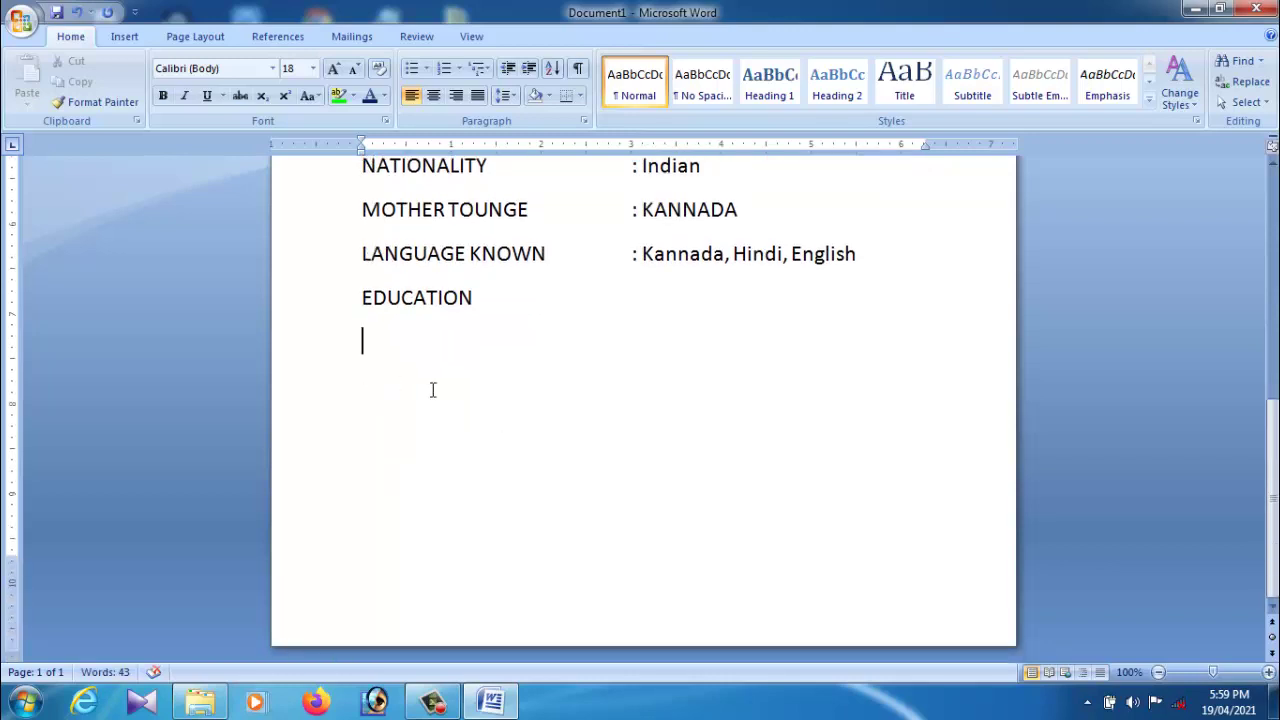
# Step: Insert a 5 x 5 table from the Insert Table grid below EDUCATION
pyautogui.click(125, 38)
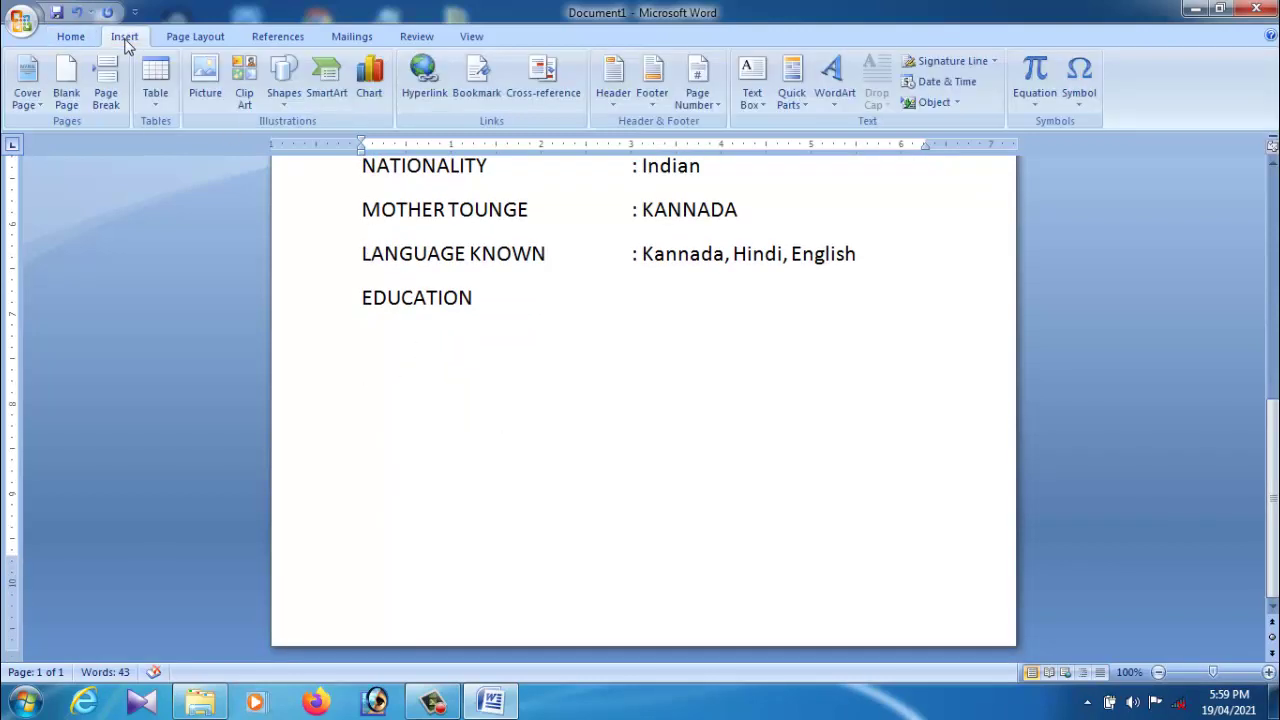
pyautogui.click(156, 100)
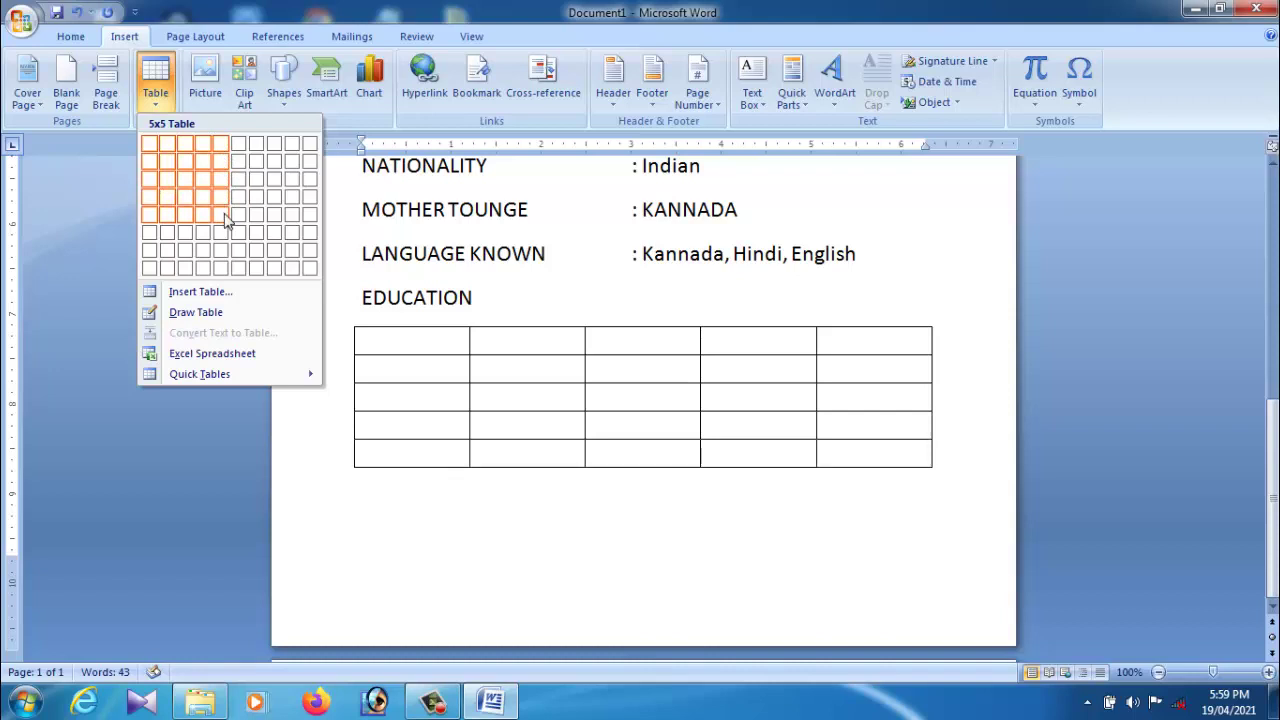
pyautogui.click(222, 213)
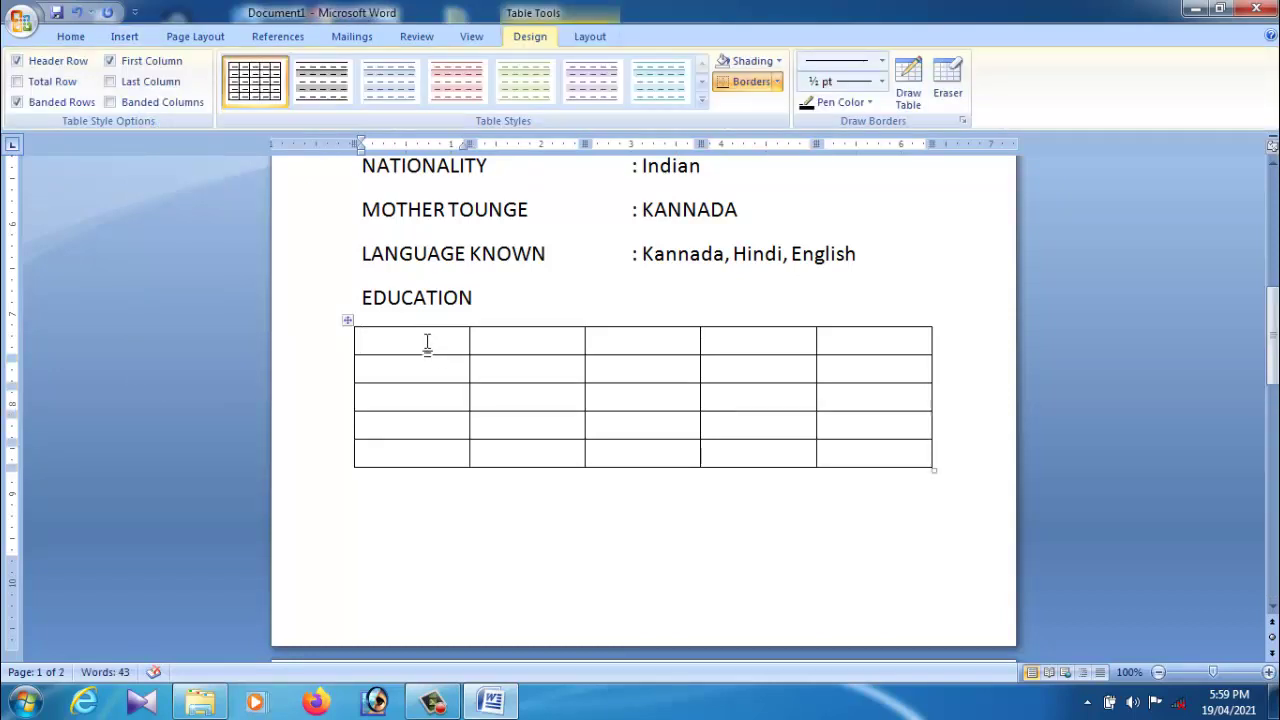
# Step: Enter SL NO in the first header cell and narrow that first column
pyautogui.write('slno')
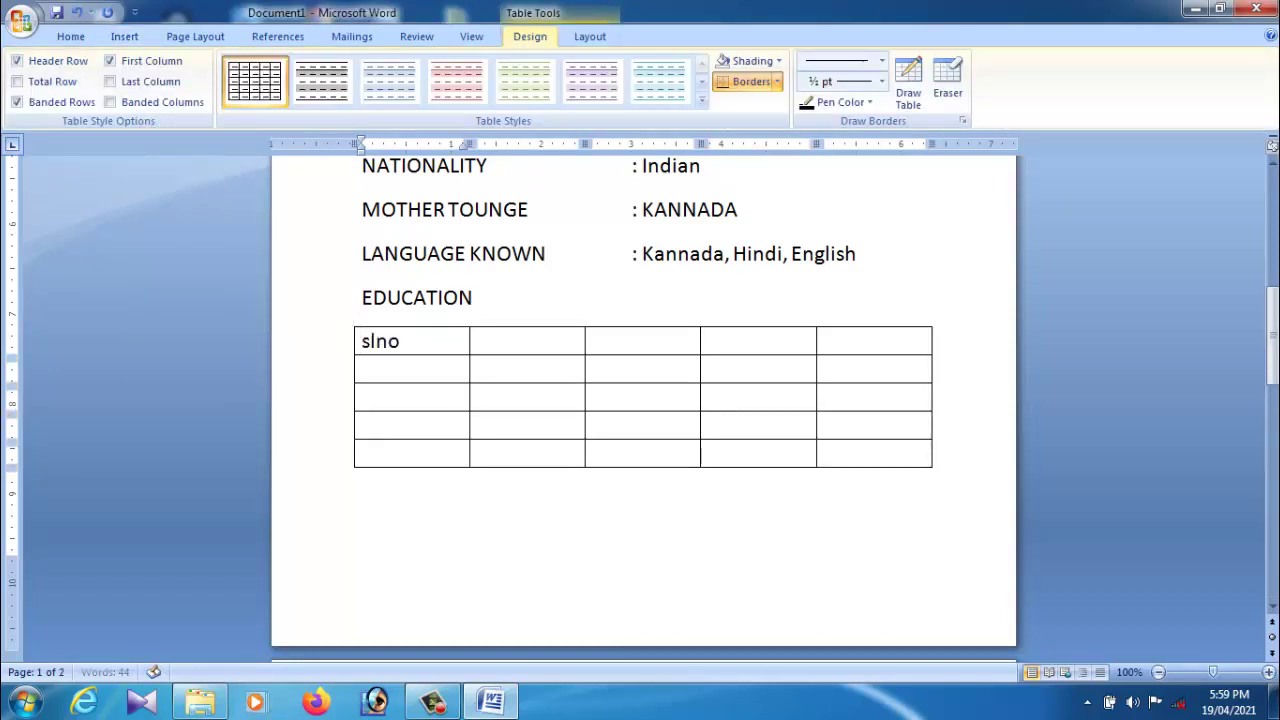
pyautogui.press('BackSpace')
pyautogui.press('BackSpace')
pyautogui.press('BackSpace')
pyautogui.press('BackSpace')
pyautogui.write('L NO')
pyautogui.click(490, 350)
pyautogui.moveTo(480, 361); pyautogui.dragTo(428, 368)
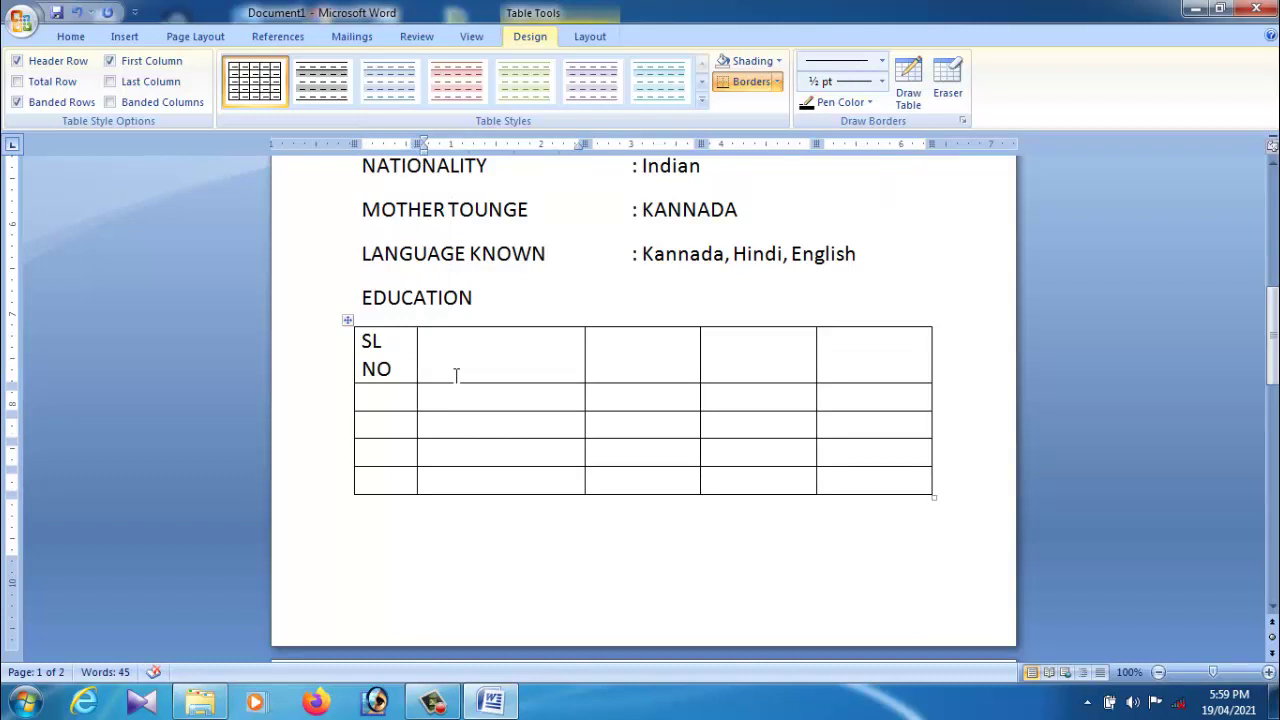
# Step: Fill the remaining header cells with COURSE, COLLEGE, YESR and MARKS
pyautogui.write('COURSE')
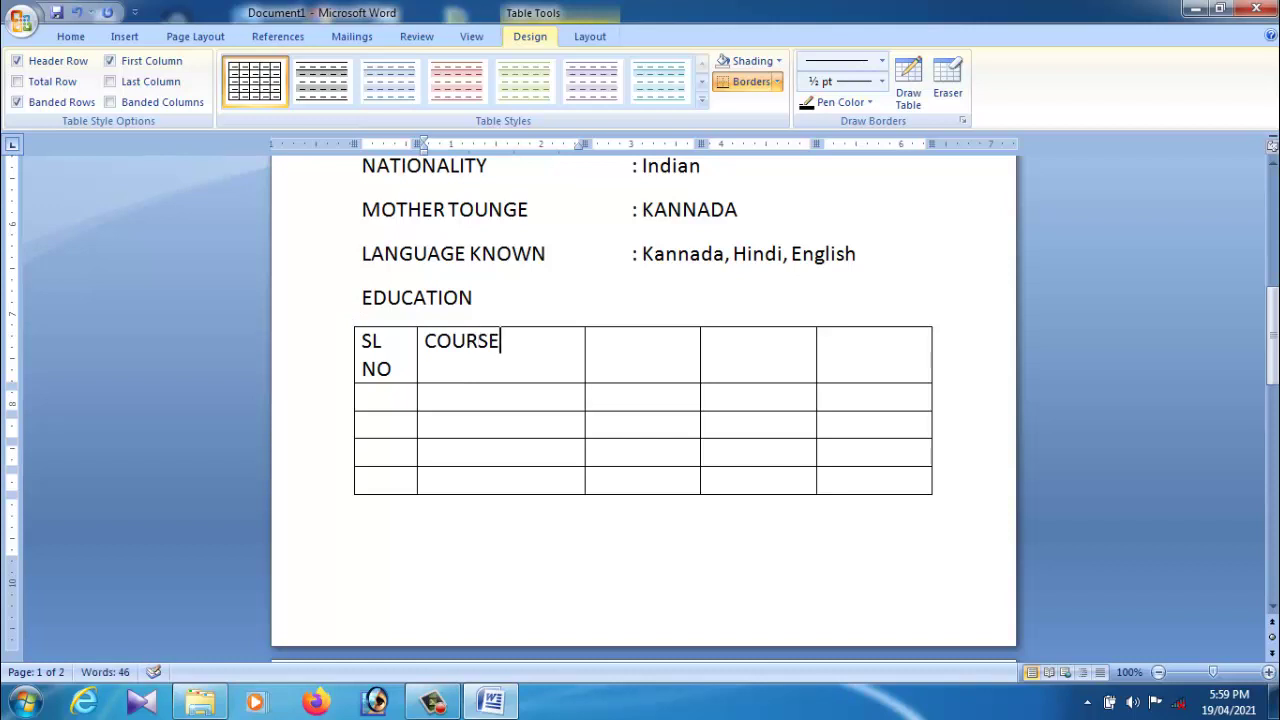
pyautogui.click(642, 364)
pyautogui.write('COLL')
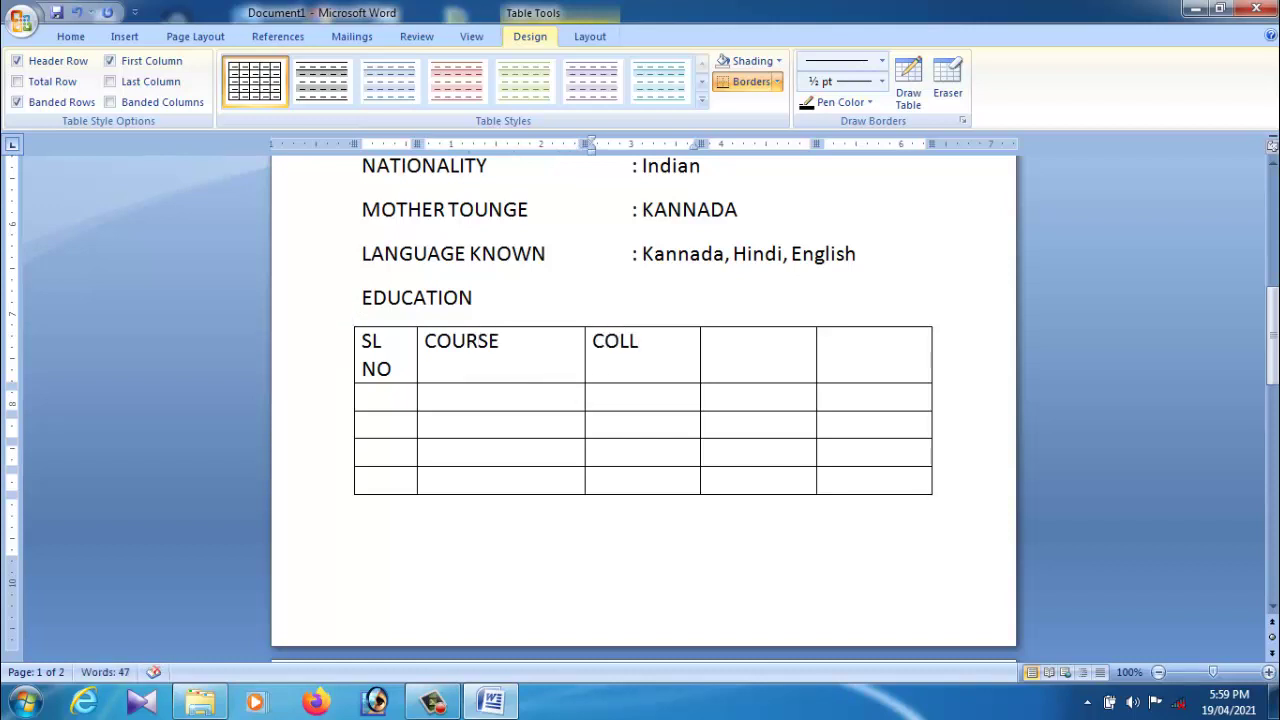
pyautogui.write('EGE')
pyautogui.click(752, 378)
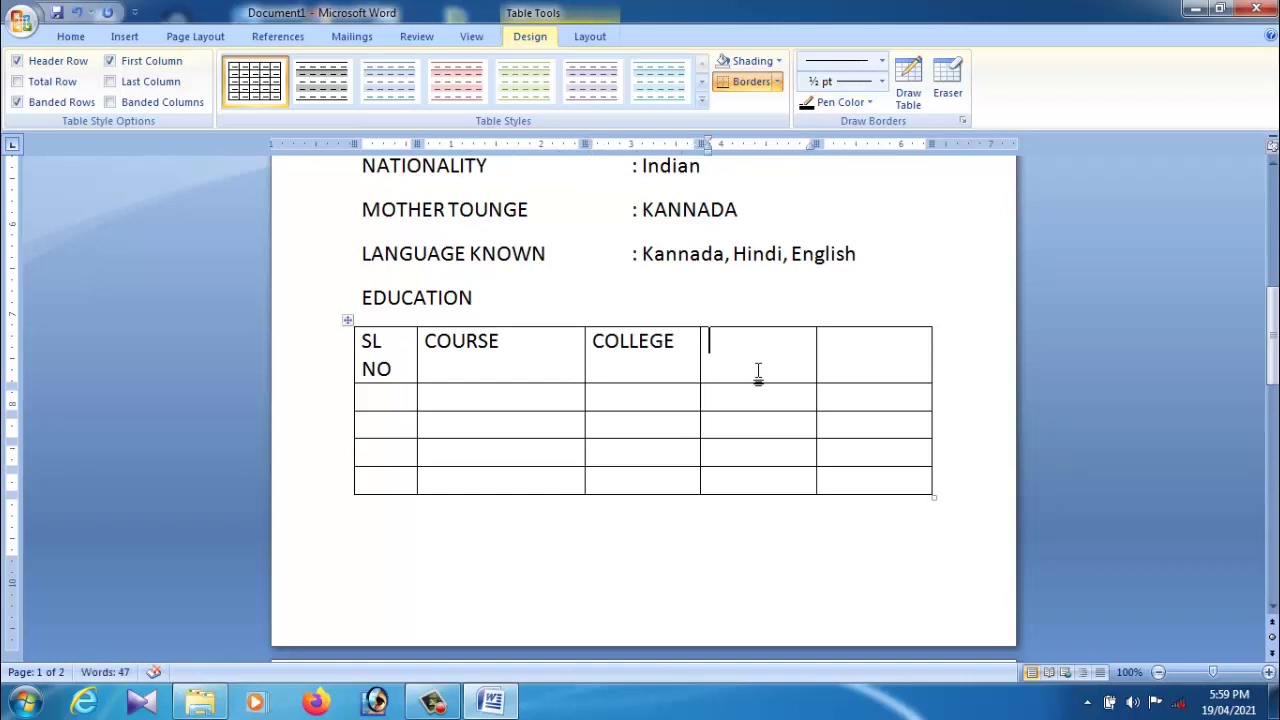
pyautogui.write('YESR')
pyautogui.click(840, 376)
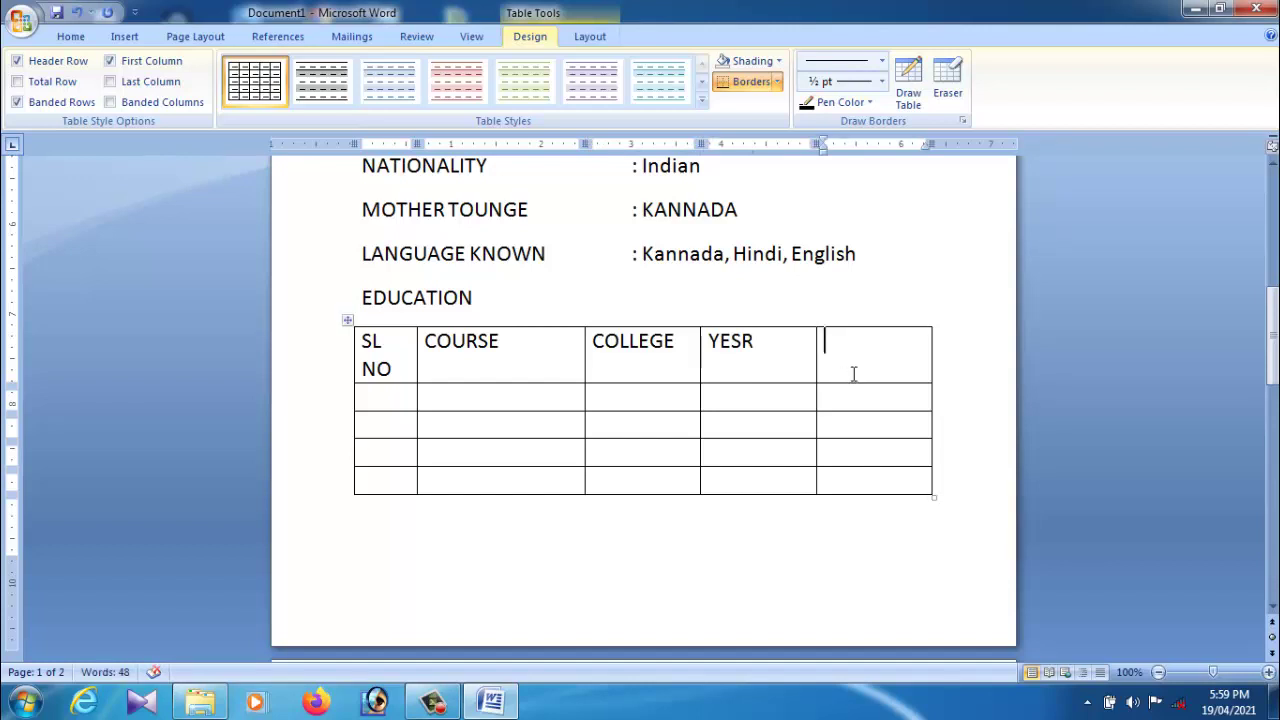
pyautogui.write('MARKS')
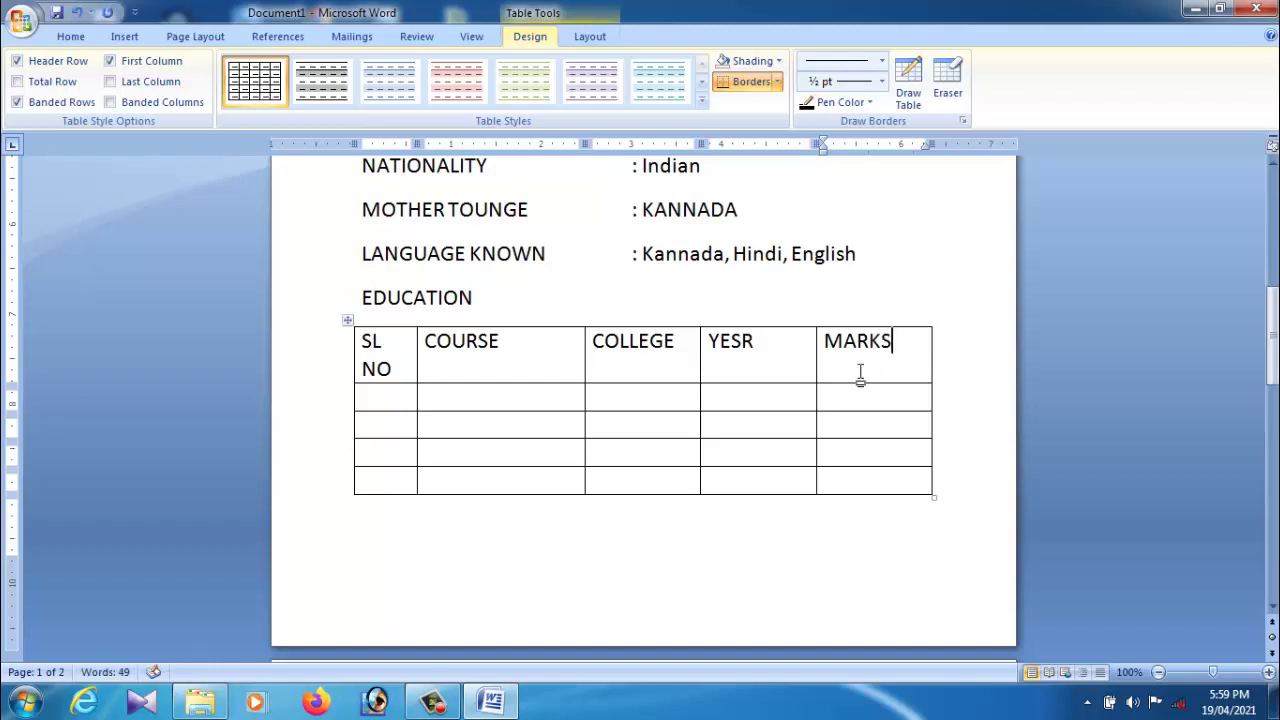
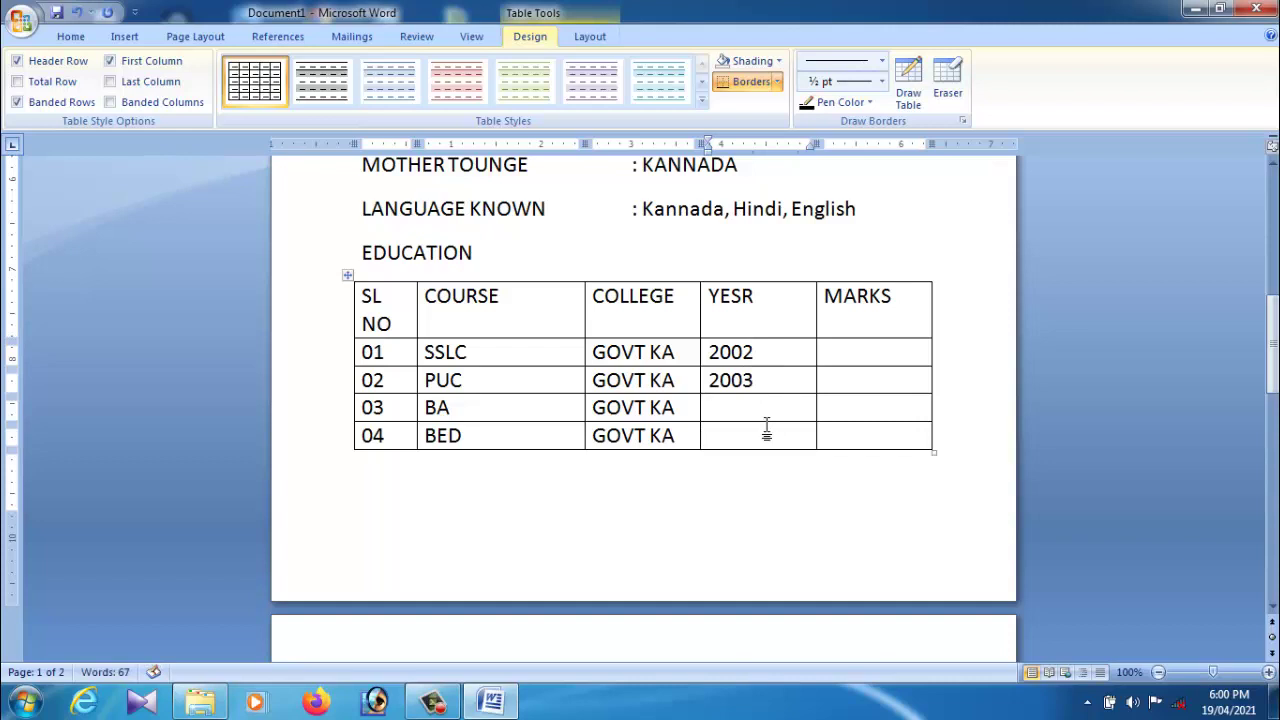
# Step: Enter the years 2005 and 2020 in the YESR column
pyautogui.write('2005')
pyautogui.click(775, 448)
pyautogui.write('20')
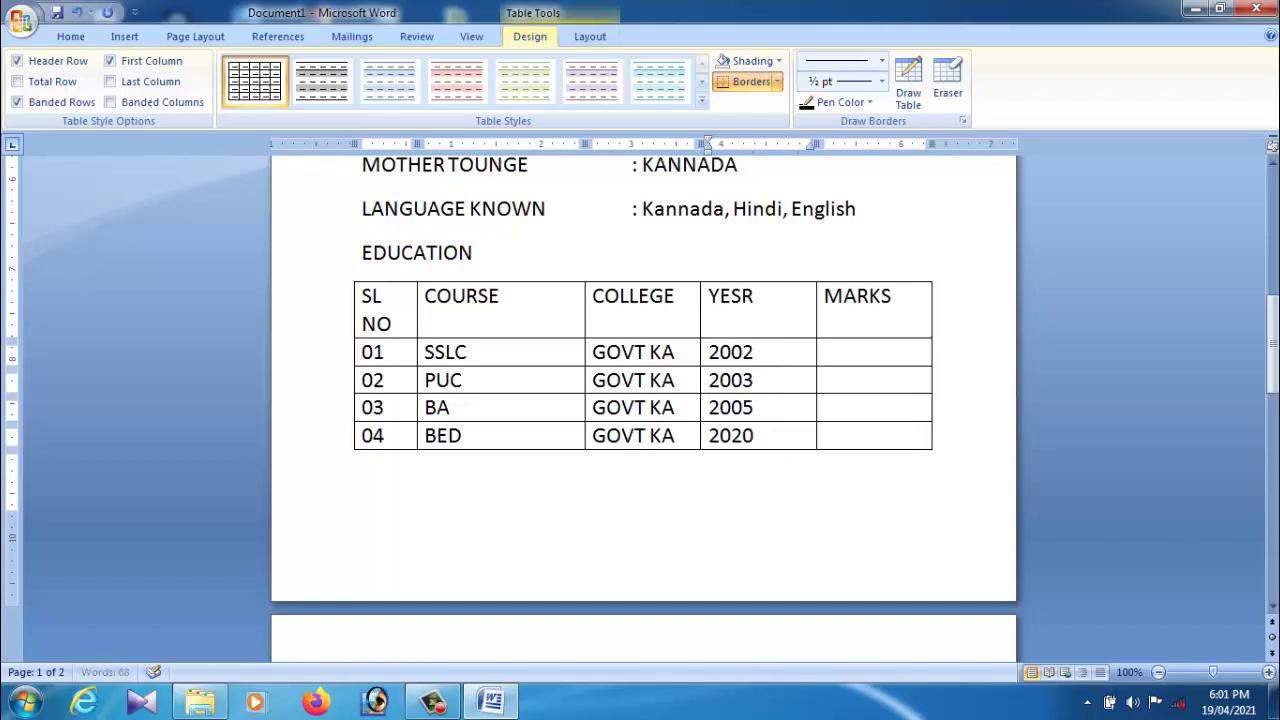
# Step: Enter marks 360 and 520 for rows 01 and 02, fixing typos
pyautogui.click(858, 362)
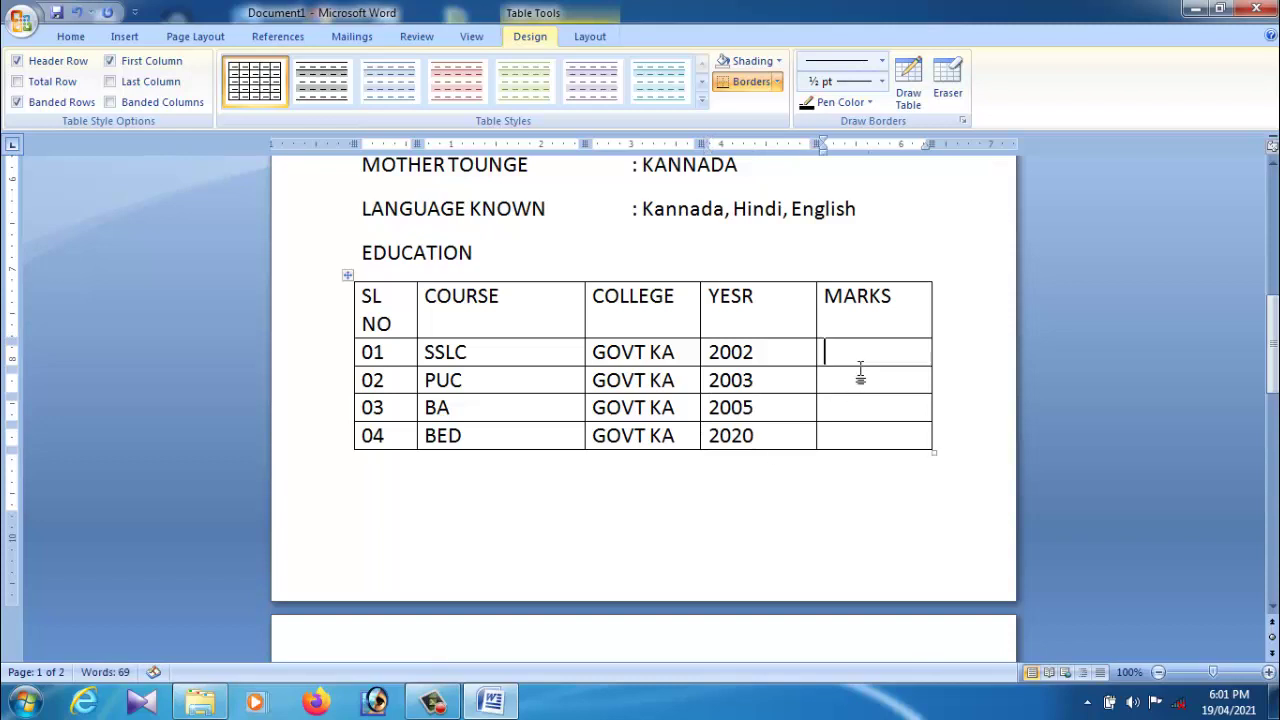
pyautogui.write('2')
pyautogui.press('BackSpace')
pyautogui.write('360')
pyautogui.click(876, 392)
pyautogui.write('65')
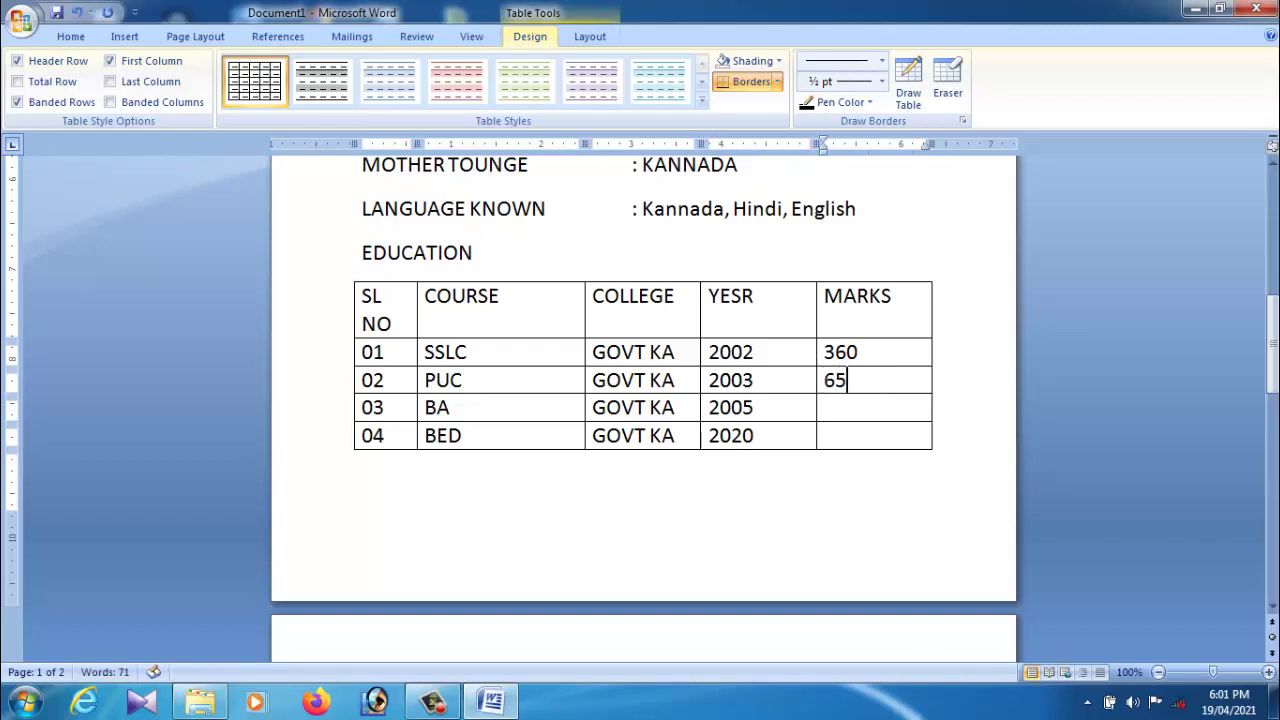
pyautogui.press('BackSpace')
pyautogui.press('BackSpace')
pyautogui.write('520')
# Step: Enter marks 620 and 850 for rows 03 and 04
pyautogui.click(872, 420)
pyautogui.write('620')
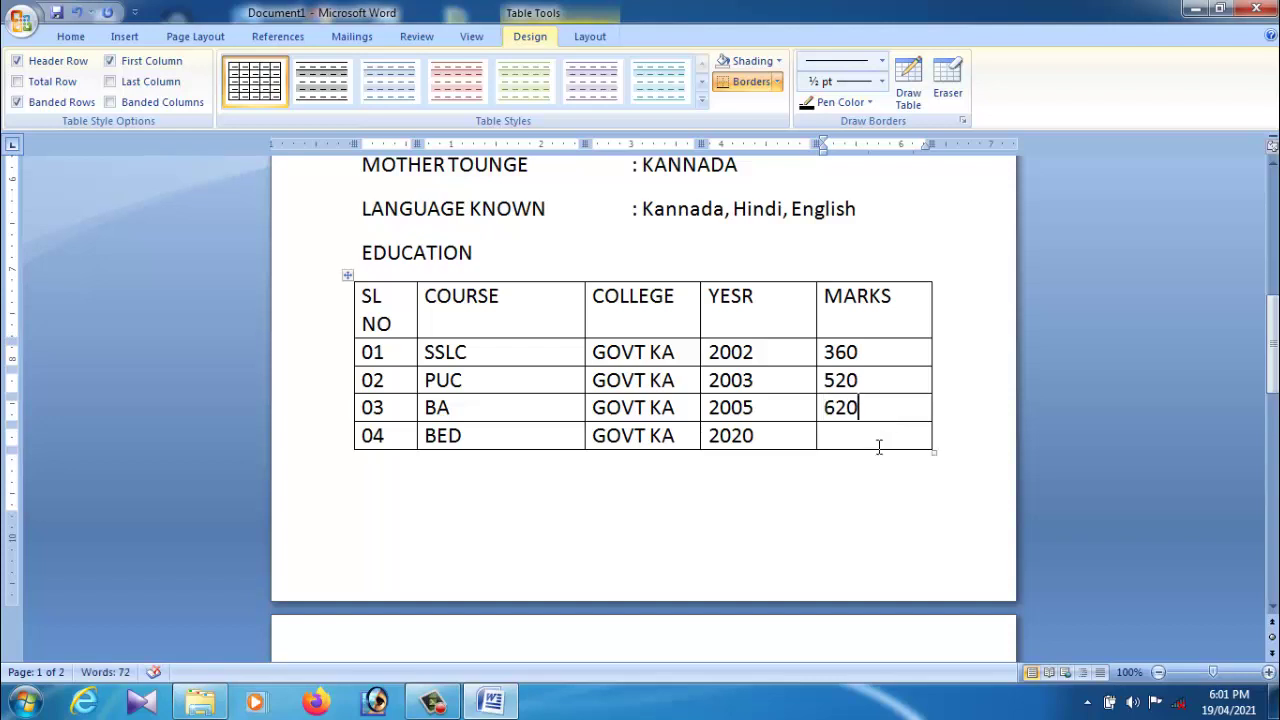
pyautogui.click(880, 445)
pyautogui.write('620')
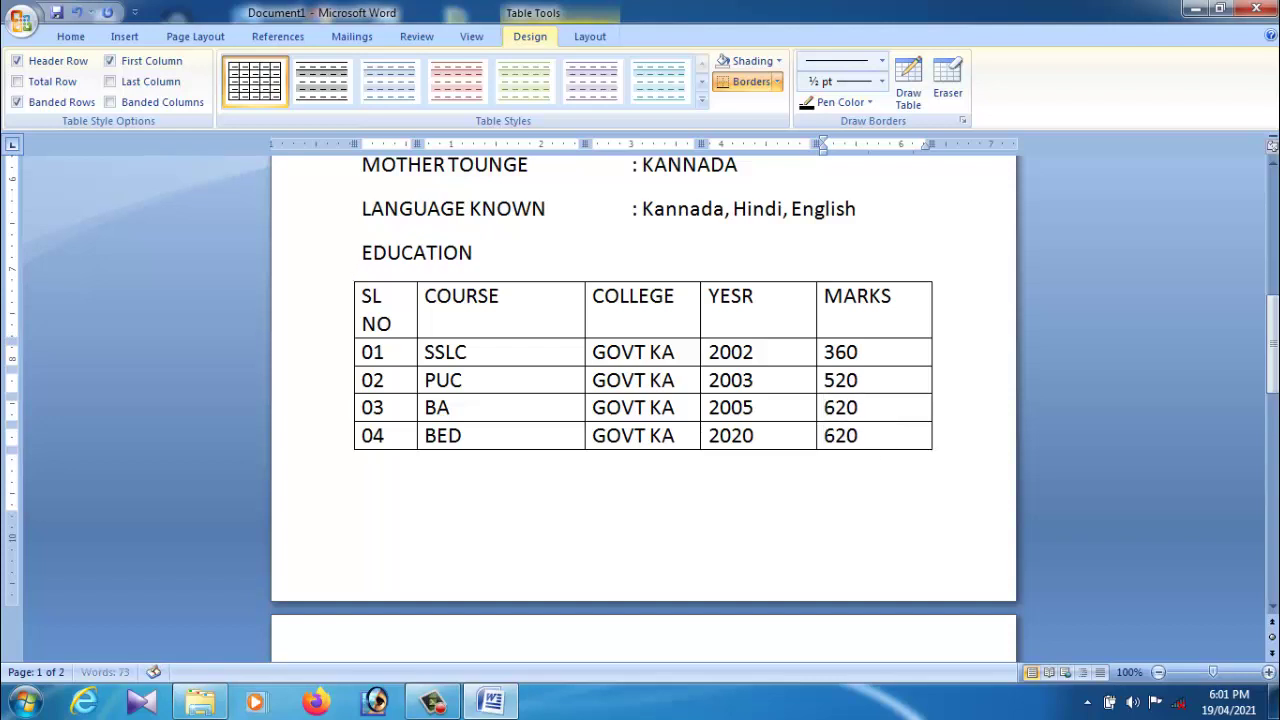
pyautogui.press('BackSpace')
pyautogui.press('BackSpace')
pyautogui.press('BackSpace')
pyautogui.write('850')
# Step: Widen the EDUCATION table slightly to the right
pyautogui.moveTo(945, 462); pyautogui.dragTo(968, 466)
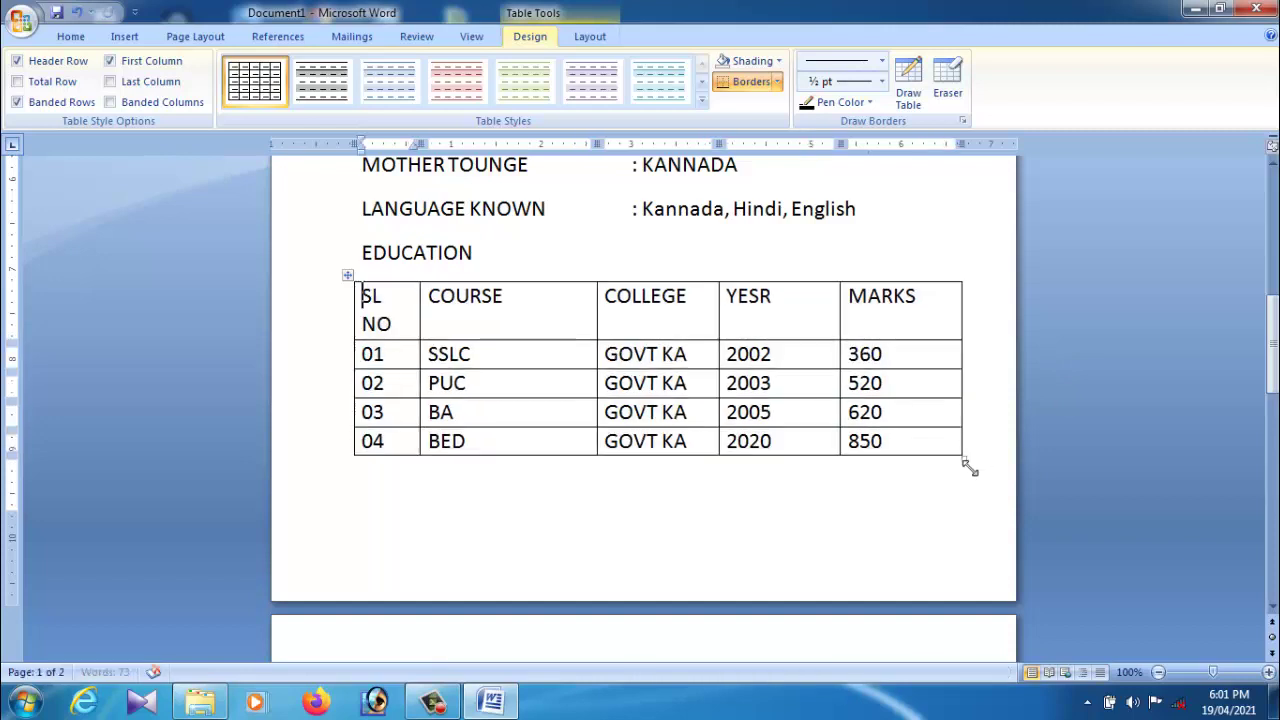
pyautogui.click(823, 523)
pyautogui.scroll(-3, 743, 630)
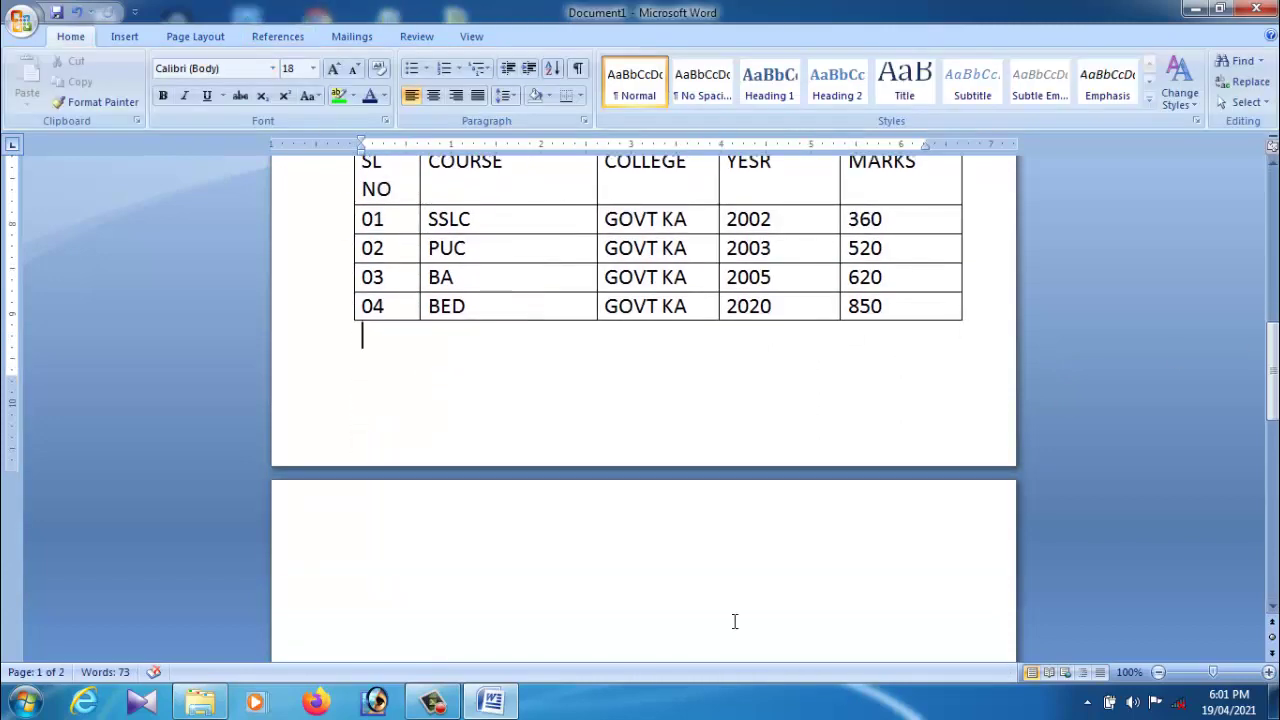
pyautogui.scroll(17, 558, 558)
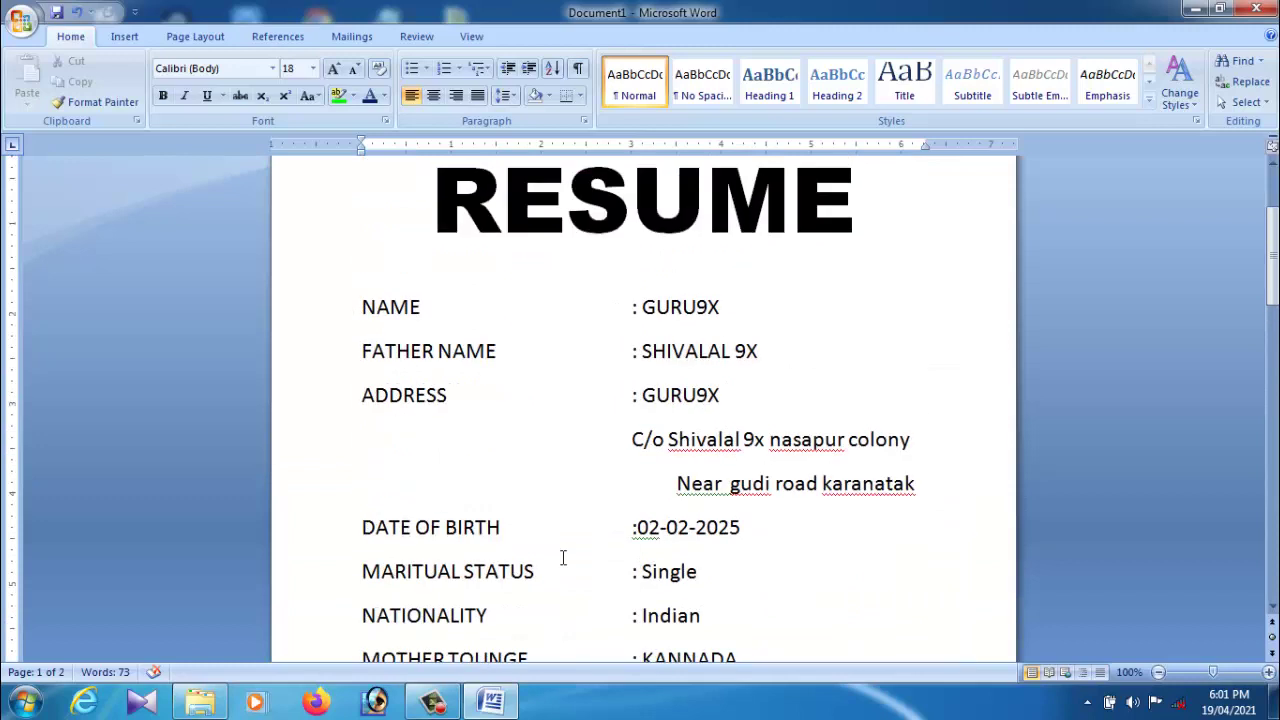
pyautogui.scroll(-3, 563, 556)
pyautogui.scroll(3, 565, 556)
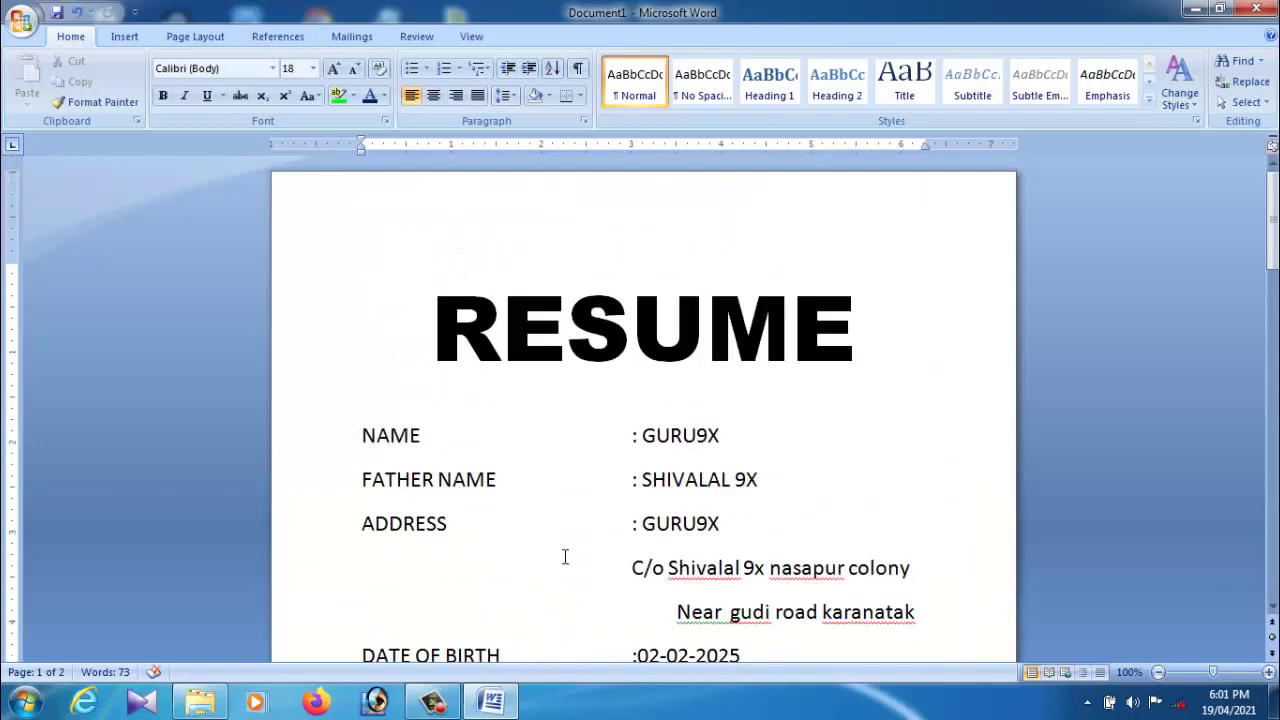
# Step: Reduce the RESUME title from 72 to 48 point
pyautogui.moveTo(434, 330); pyautogui.dragTo(837, 357)
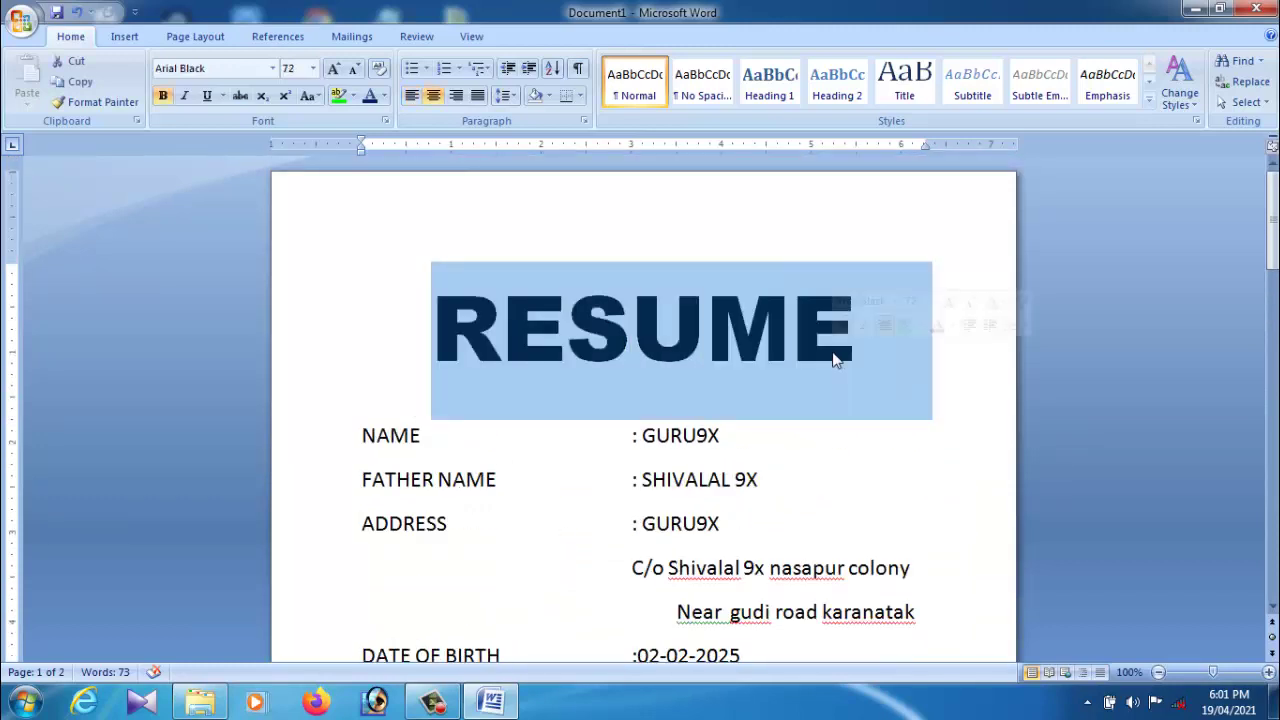
pyautogui.click(353, 68)
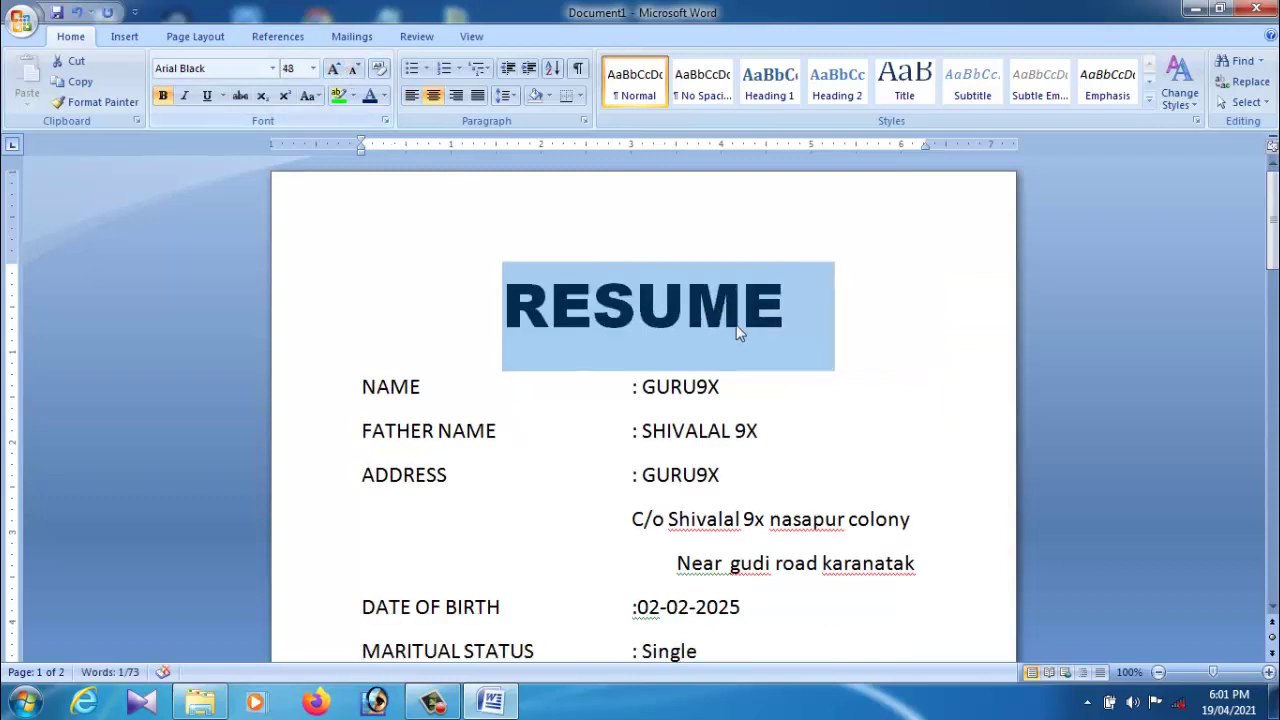
pyautogui.click(770, 386)
pyautogui.scroll(-12, 906, 449)
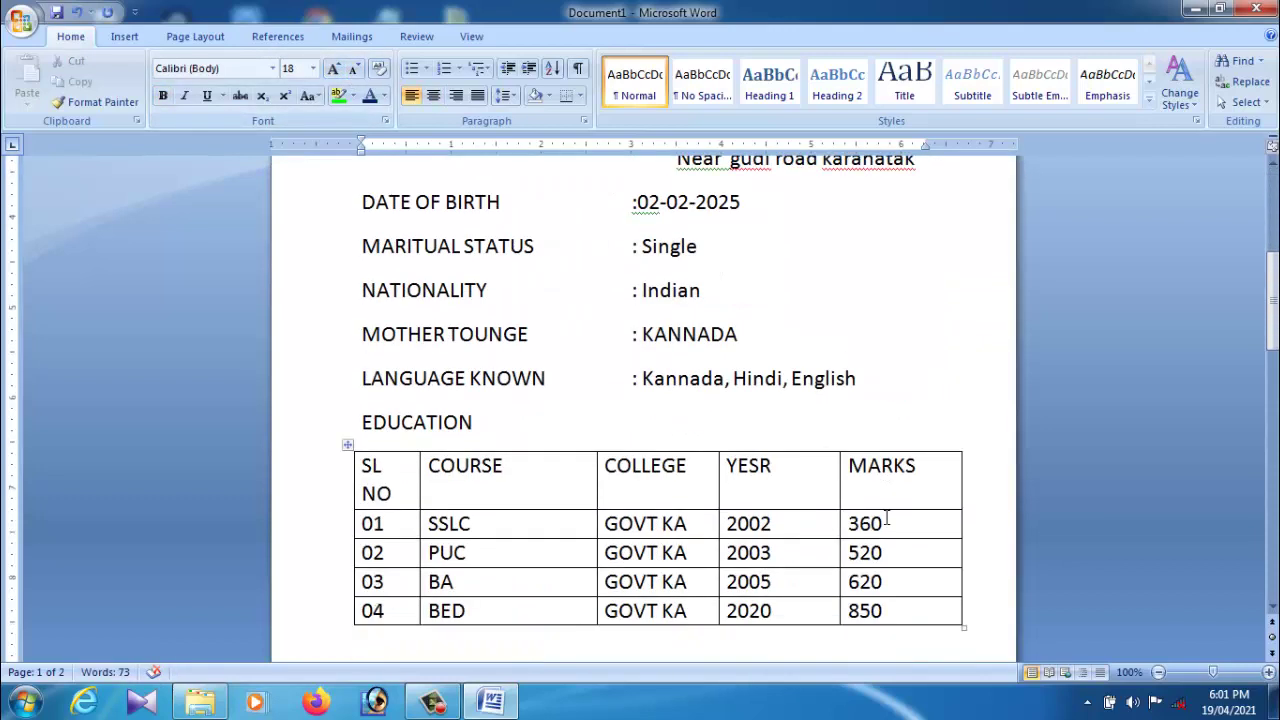
pyautogui.scroll(12, 886, 517)
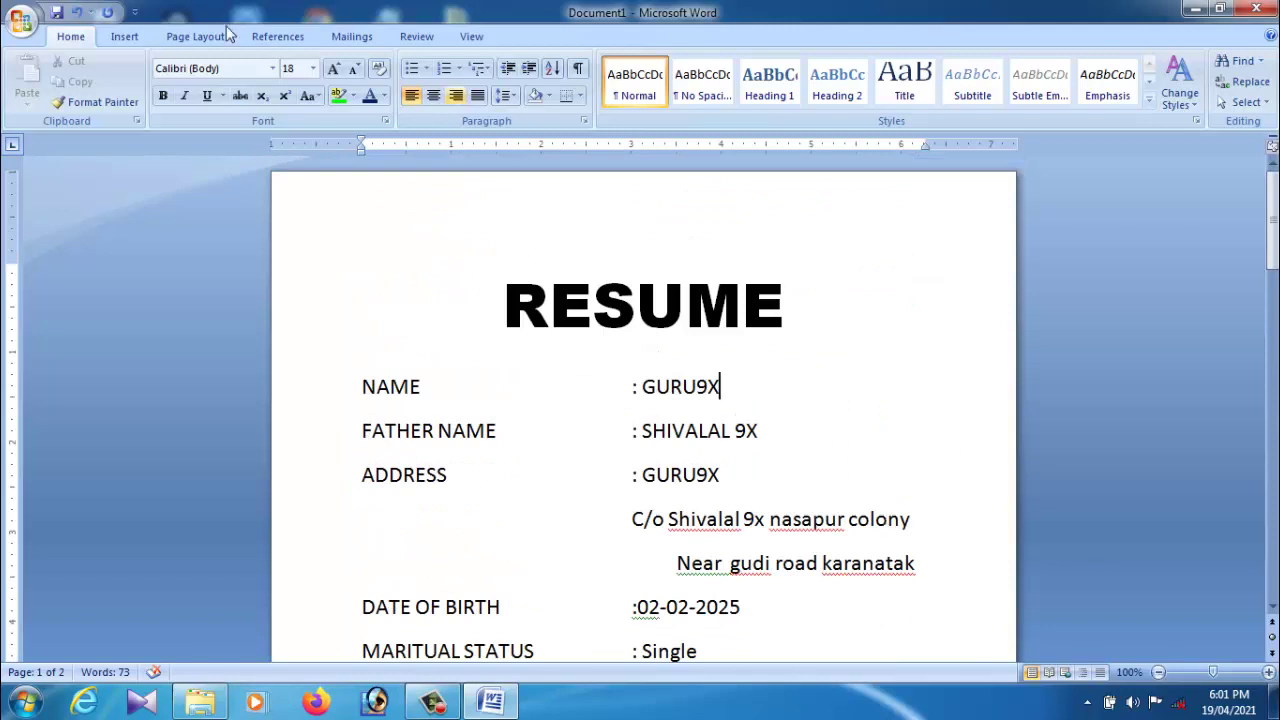
# Step: Draw a rounded rectangle to the right of the RESUME title
pyautogui.click(125, 38)
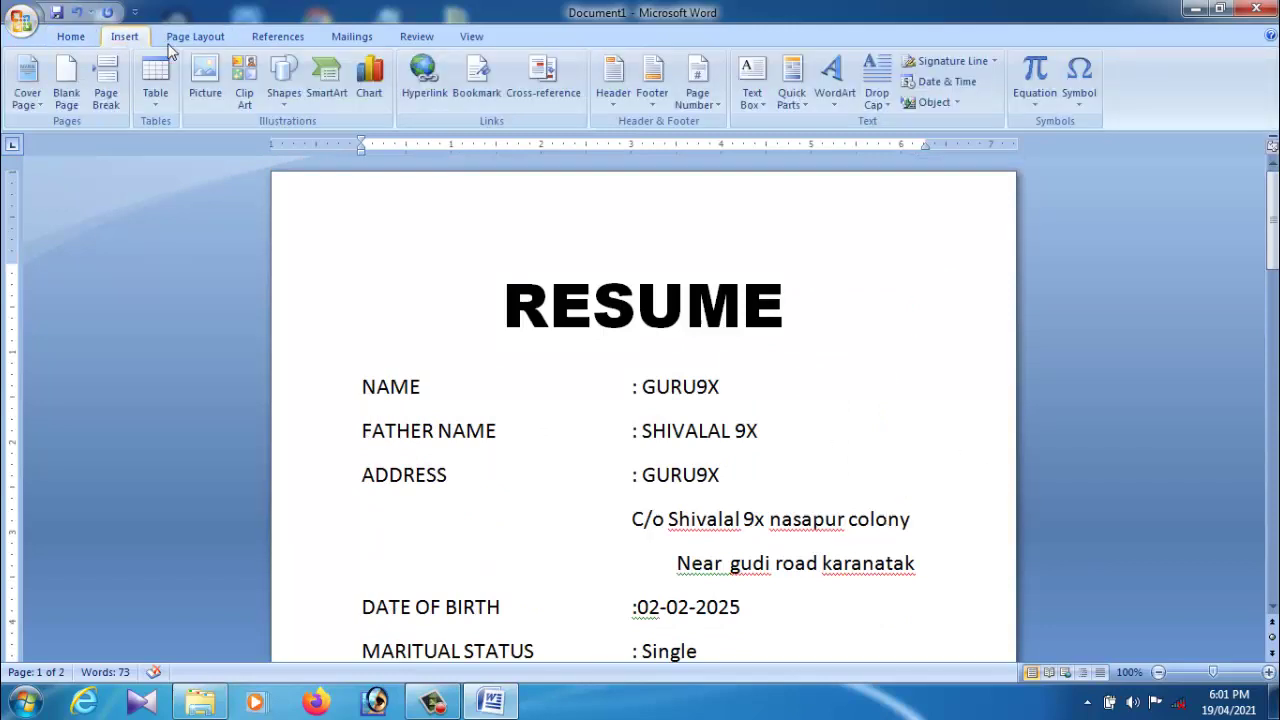
pyautogui.click(284, 88)
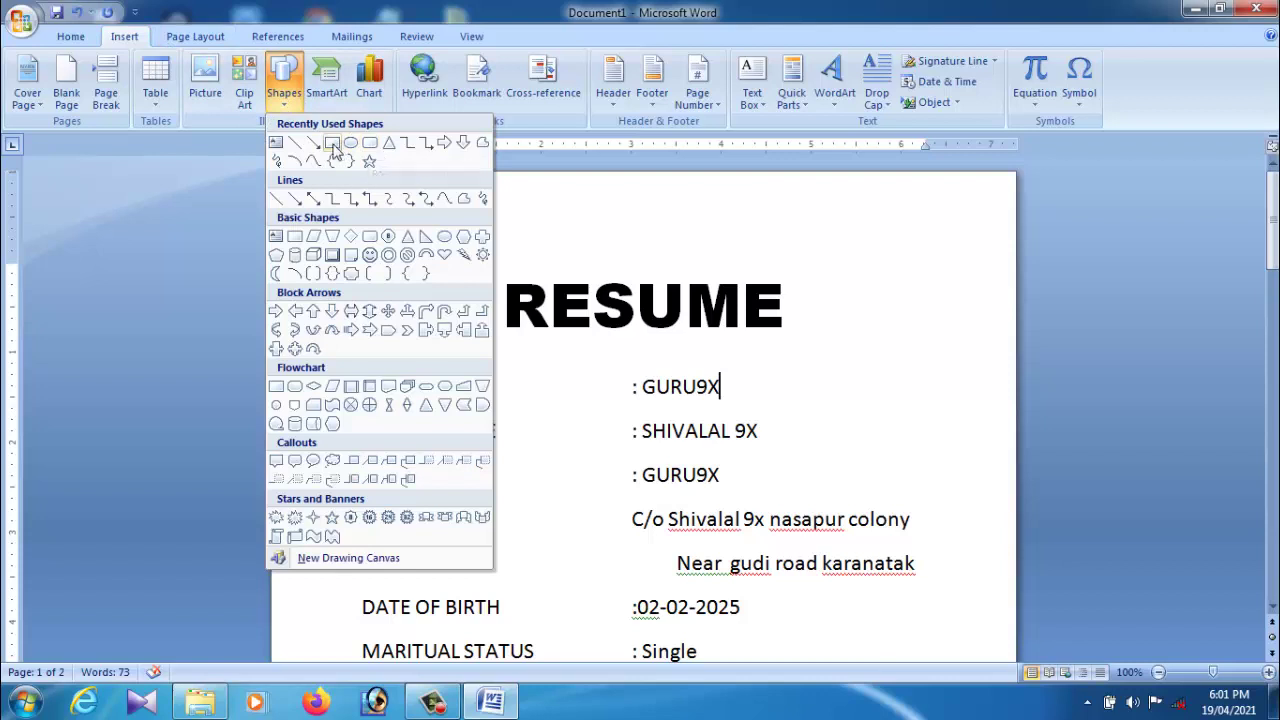
pyautogui.click(367, 145)
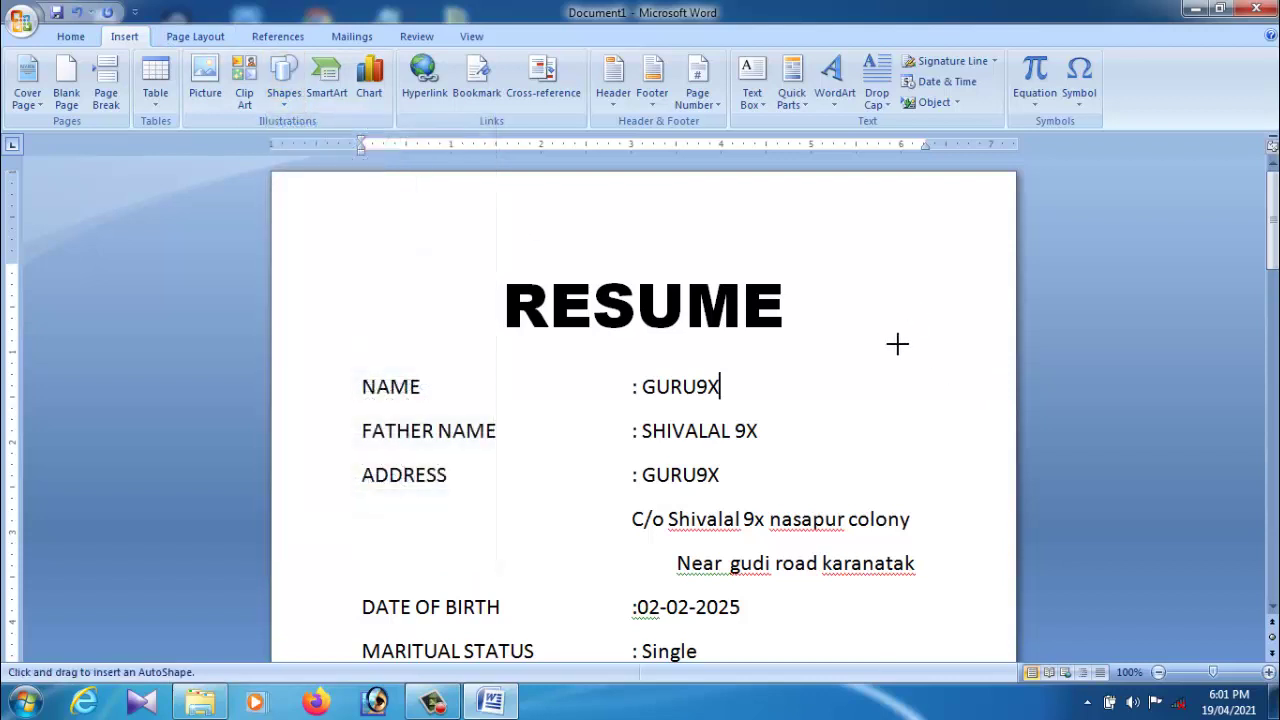
pyautogui.moveTo(975, 463); pyautogui.dragTo(992, 464)
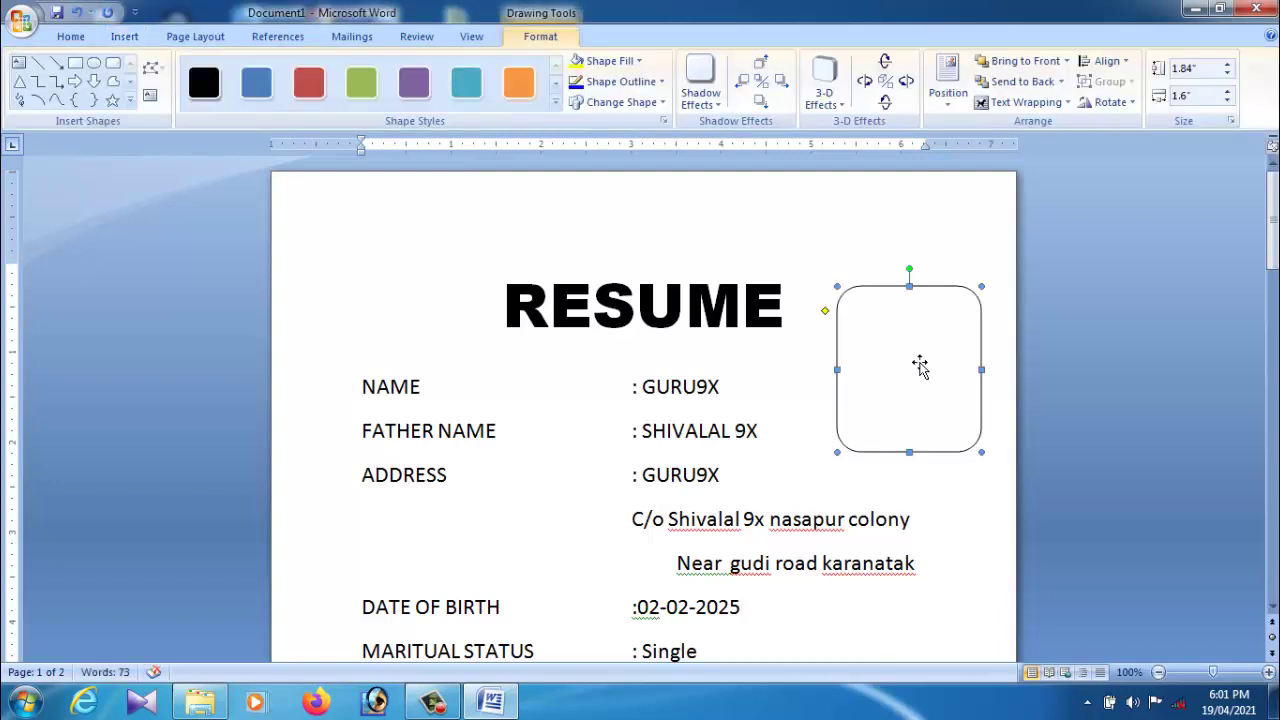
# Step: Fill the shape with the WhatsApp Image 2018-09-02 photo from the Desktop
pyautogui.click(638, 62)
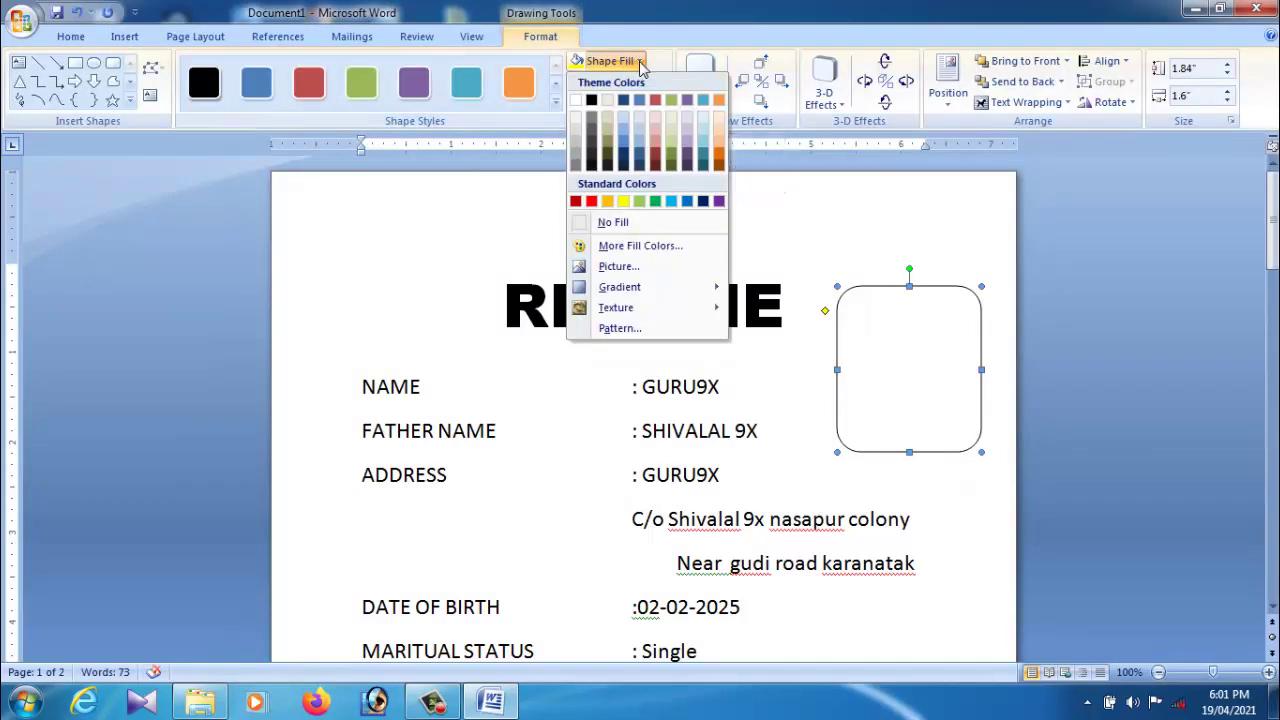
pyautogui.click(643, 272)
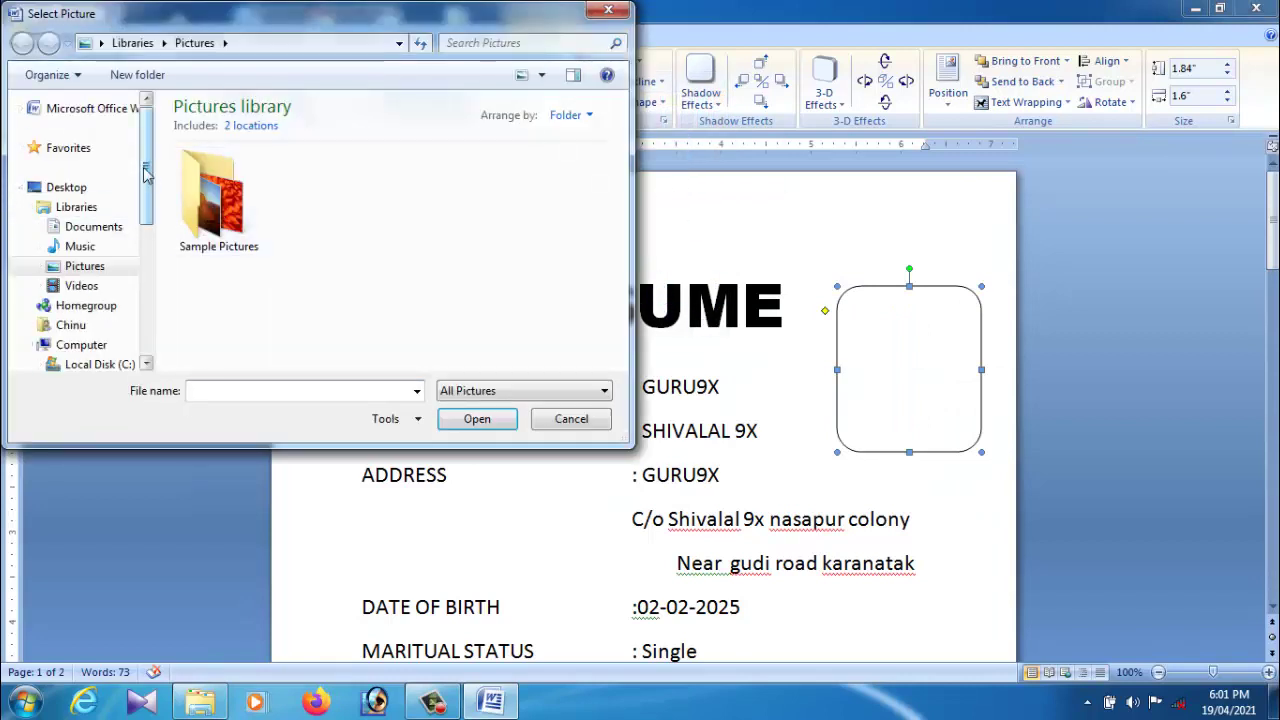
pyautogui.click(66, 187)
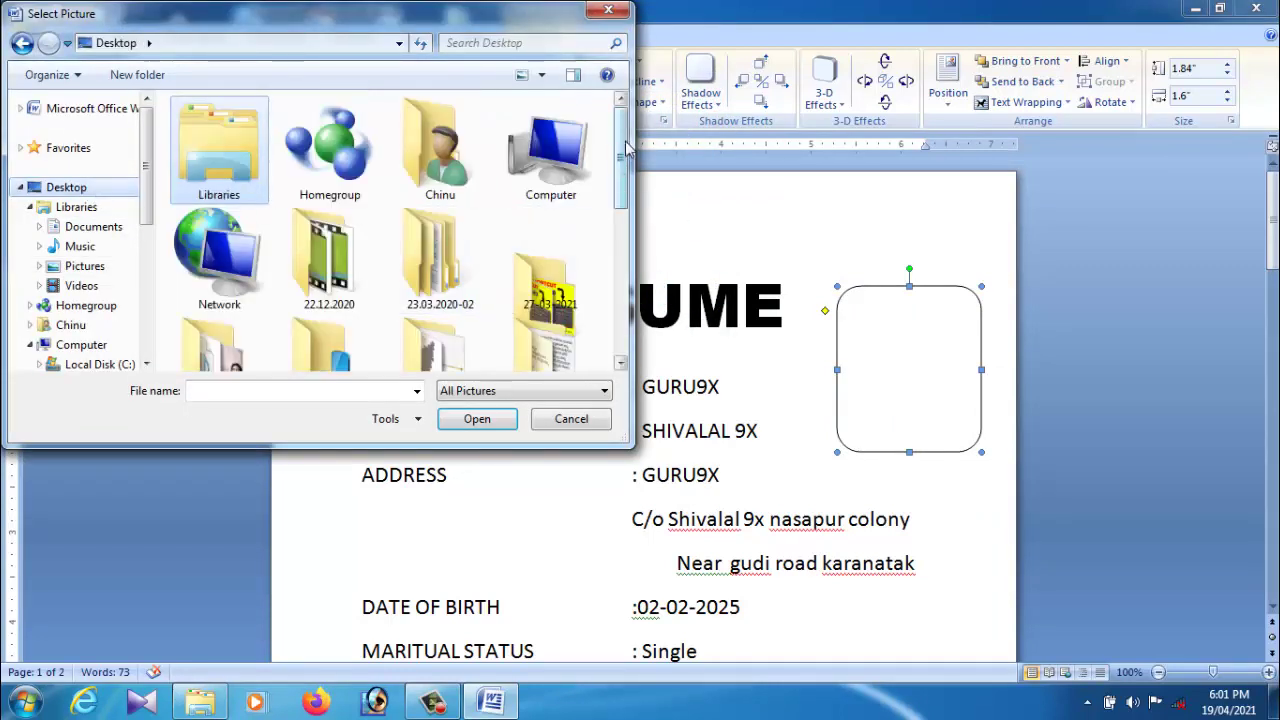
pyautogui.moveTo(627, 148); pyautogui.dragTo(614, 298)
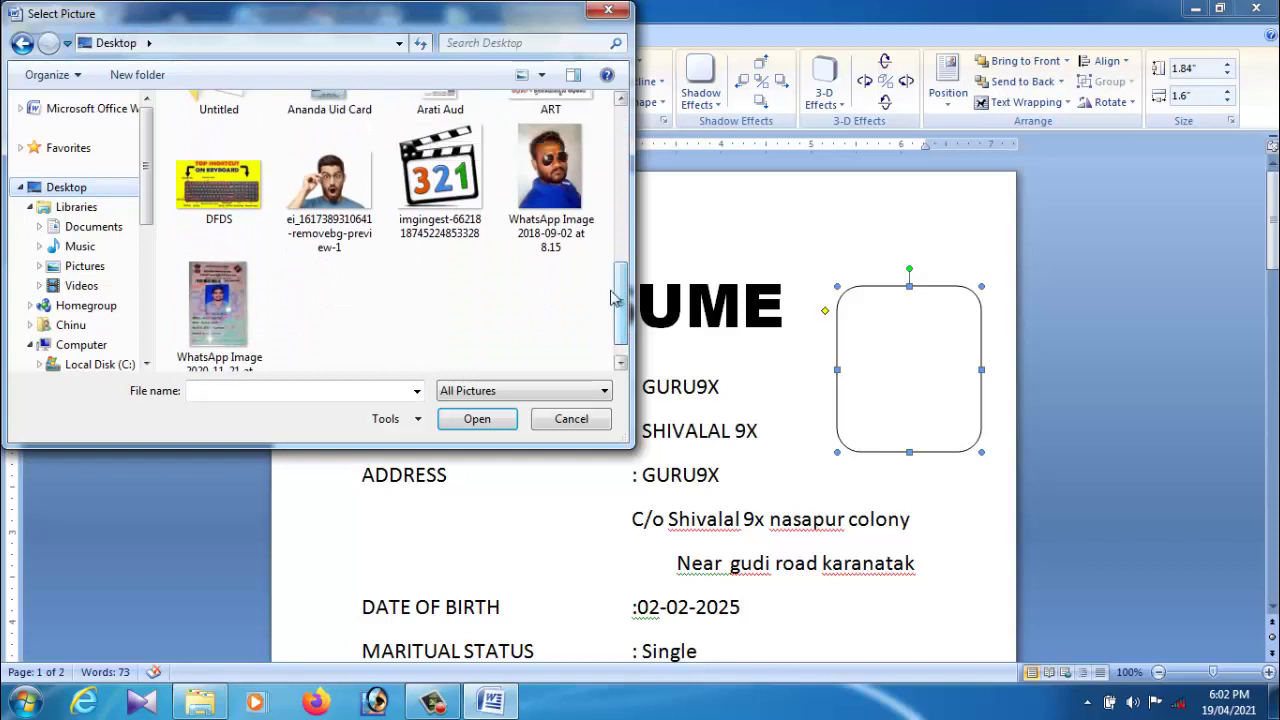
pyautogui.click(560, 186)
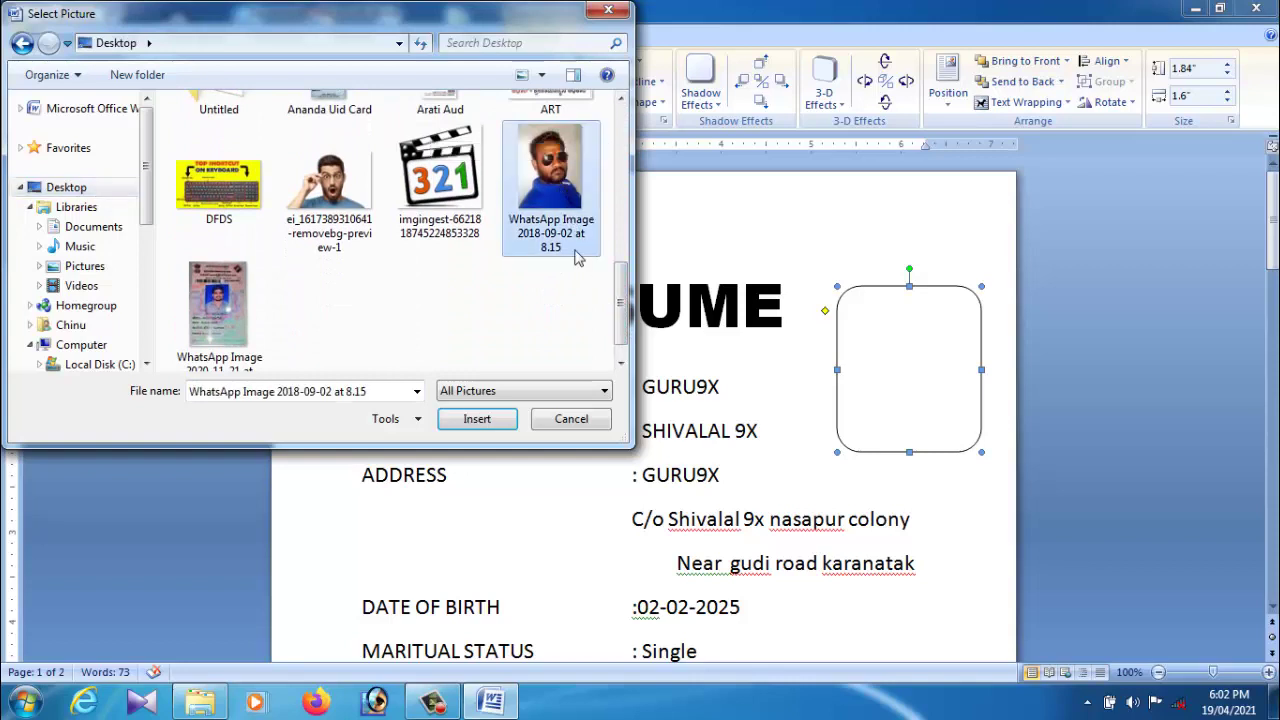
pyautogui.click(477, 420)
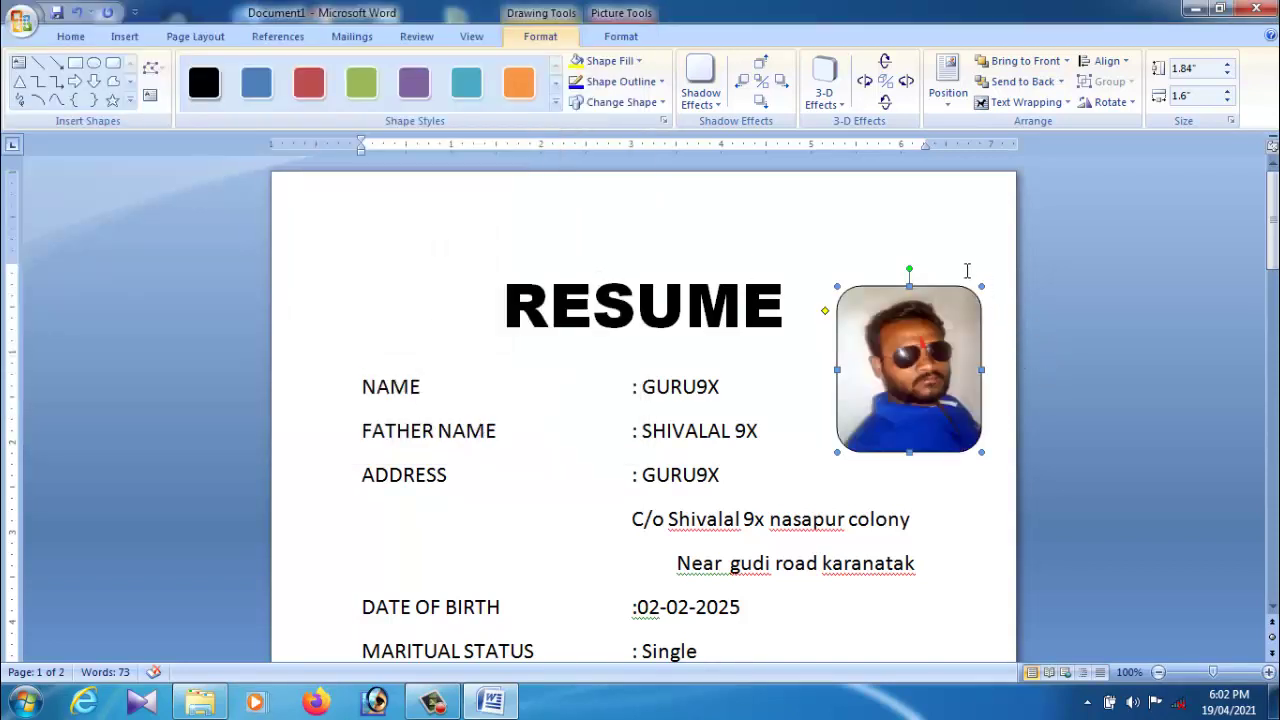
pyautogui.click(967, 271)
# Step: Check the photo, then add and remove a left-aligned empty line below RESUME
pyautogui.click(940, 390)
pyautogui.scroll(-3, 916, 405)
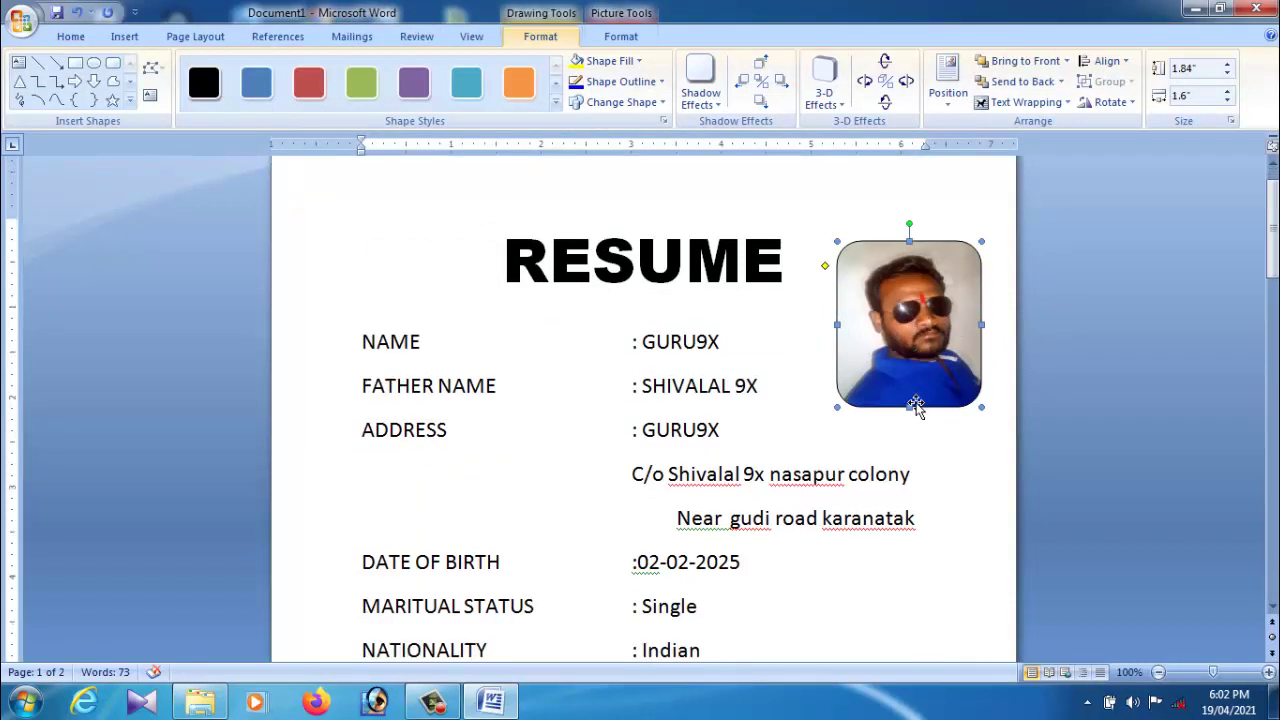
pyautogui.scroll(3, 916, 405)
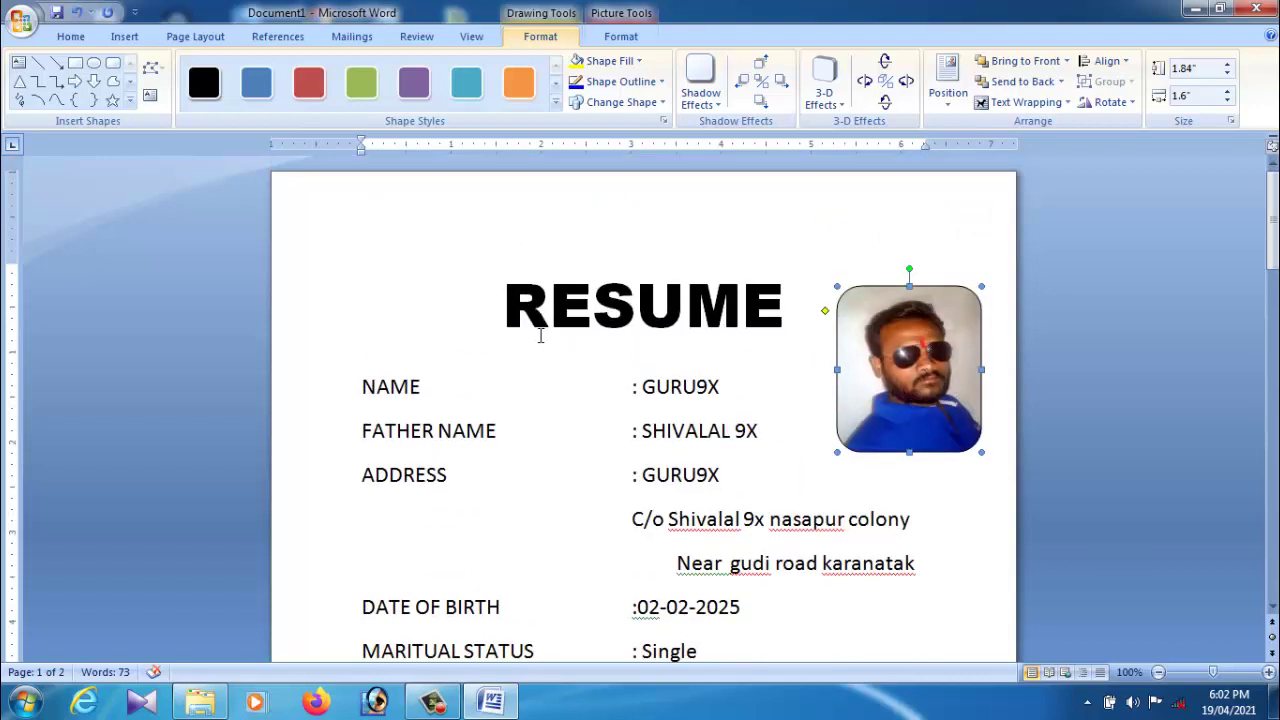
pyautogui.click(518, 334)
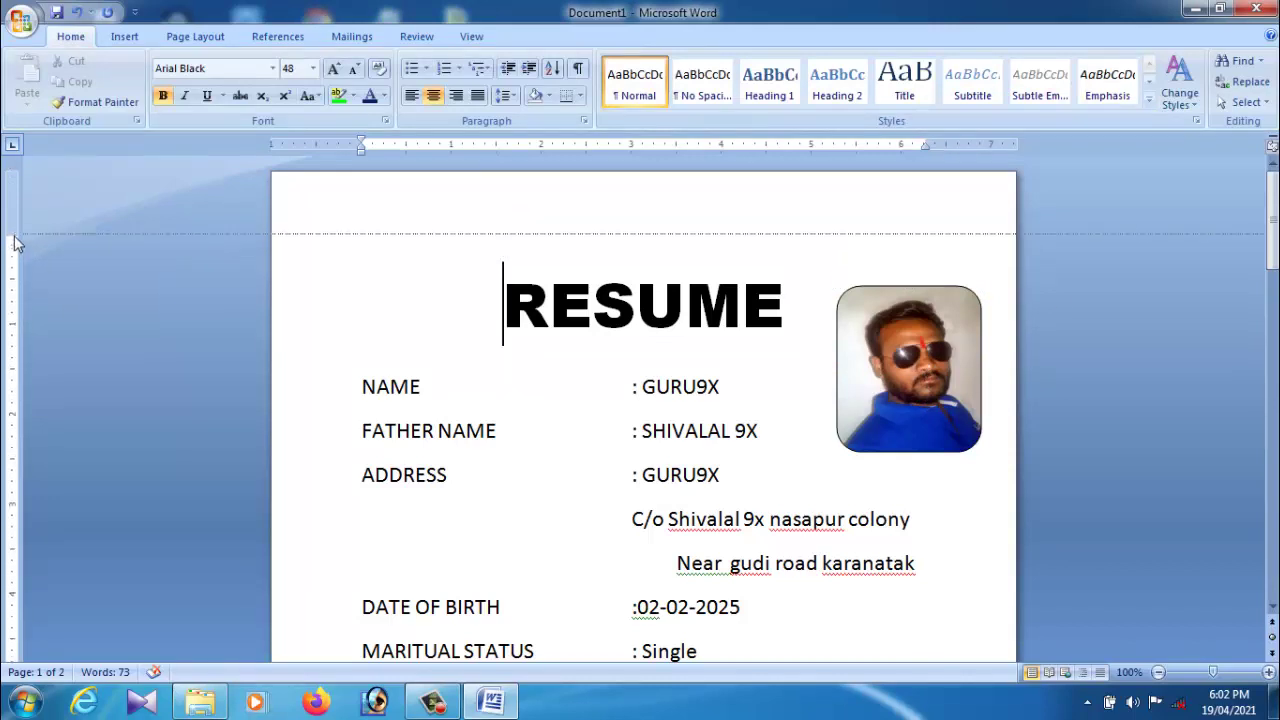
pyautogui.scroll(-1, 14, 243)
pyautogui.click(822, 296)
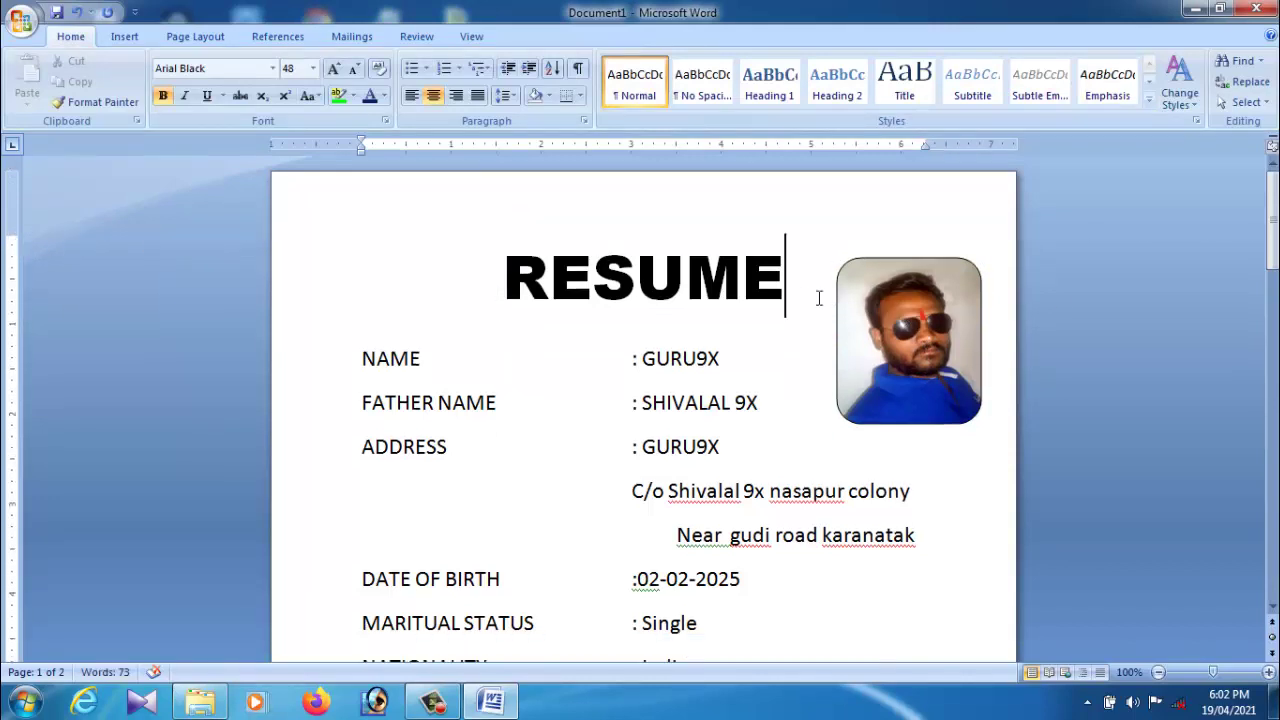
pyautogui.press('Return')
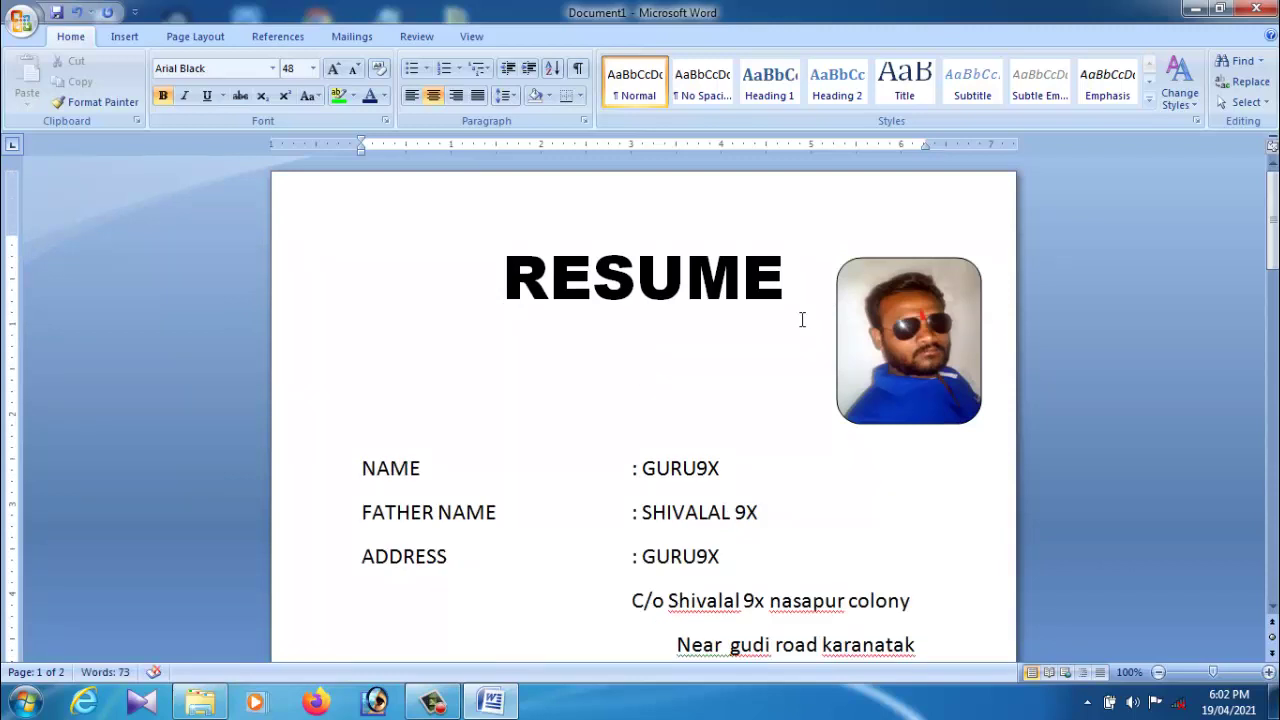
pyautogui.hotkey('ctrl', 'l')
pyautogui.press('BackSpace')
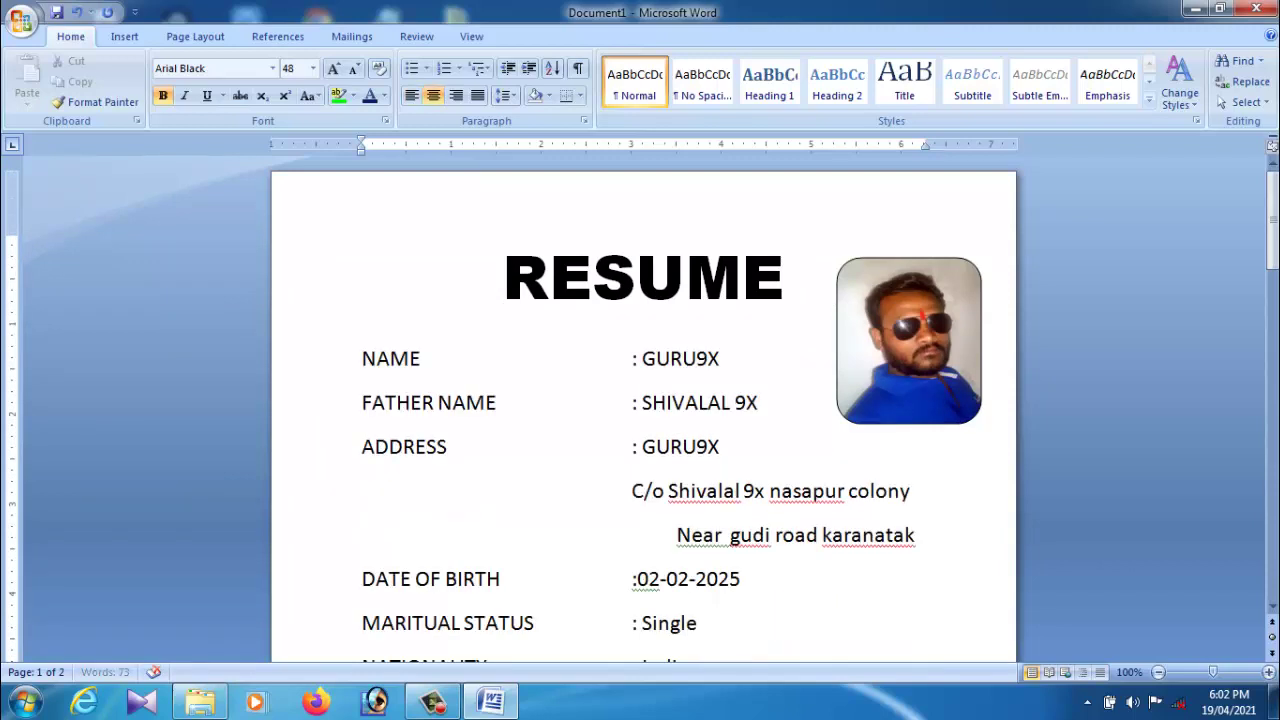
# Step: Drag the photo lower and slightly left beside the RESUME title
pyautogui.click(926, 370)
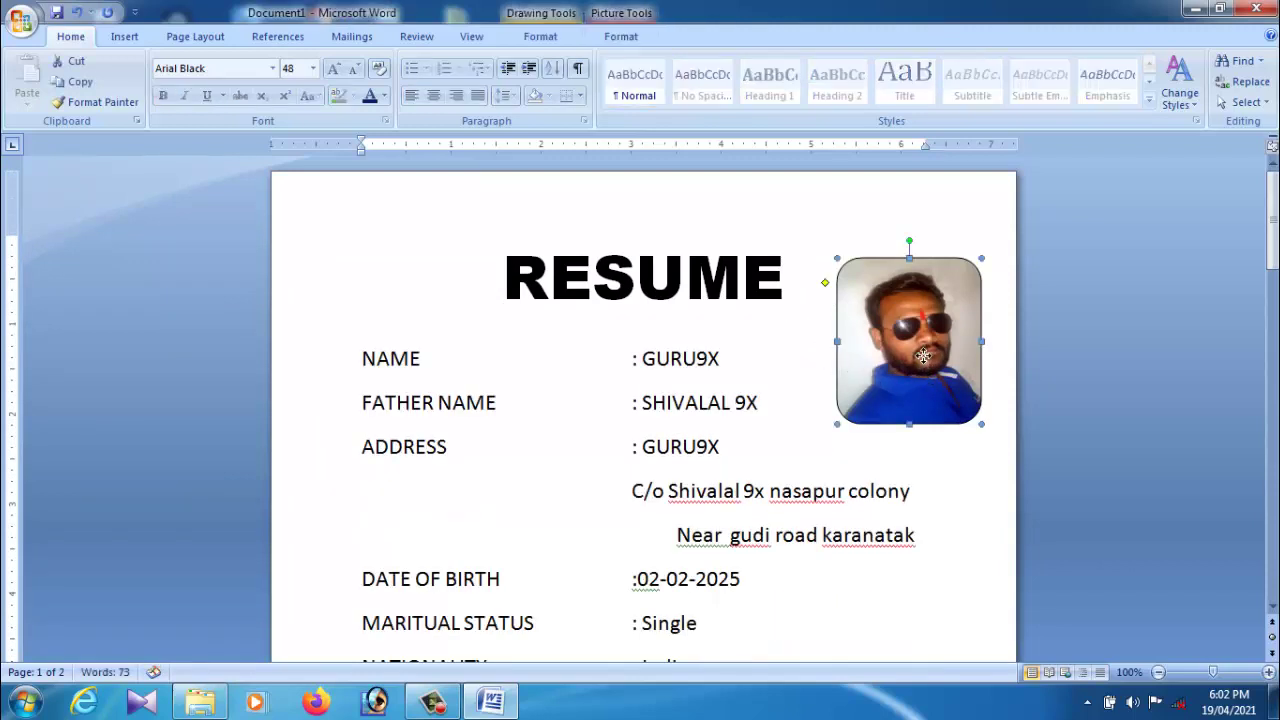
pyautogui.moveTo(924, 356)
pyautogui.mouseDown()
pyautogui.moveTo(922, 407)
pyautogui.moveTo(896, 399)
pyautogui.moveTo(923, 395)
pyautogui.moveTo(930, 408)
pyautogui.moveTo(902, 408)
pyautogui.mouseUp()
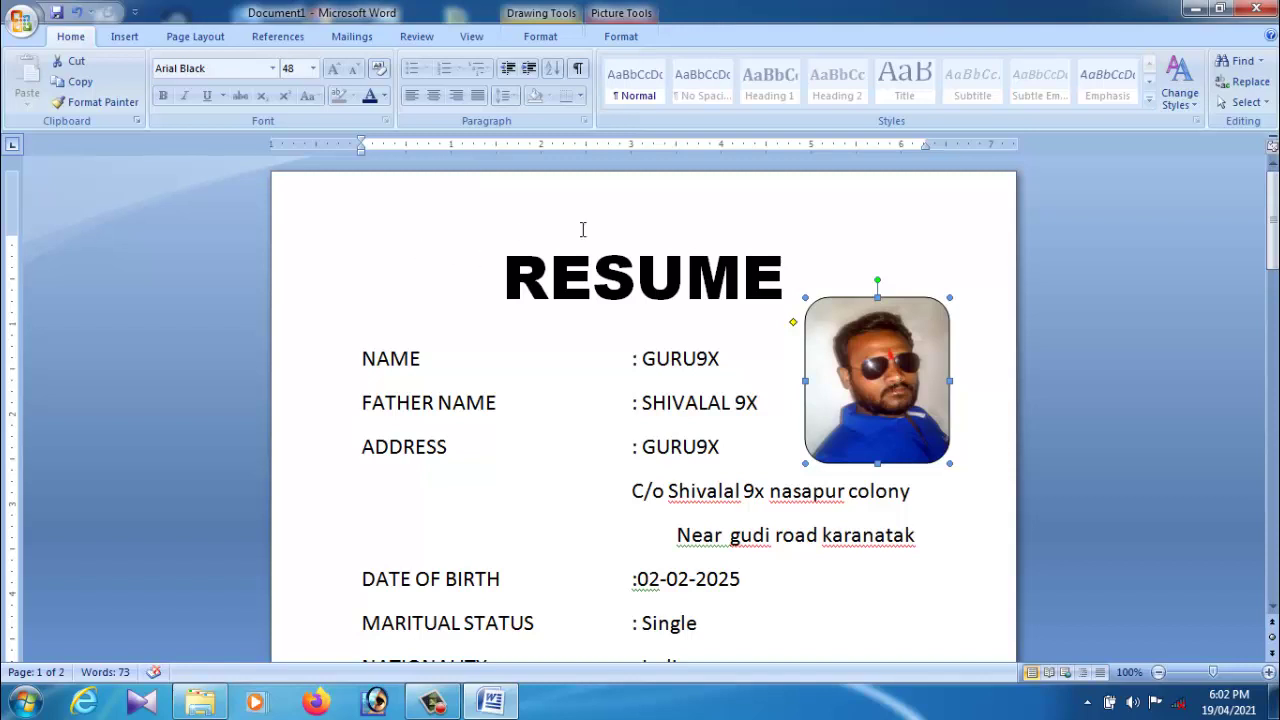
pyautogui.click(997, 274)
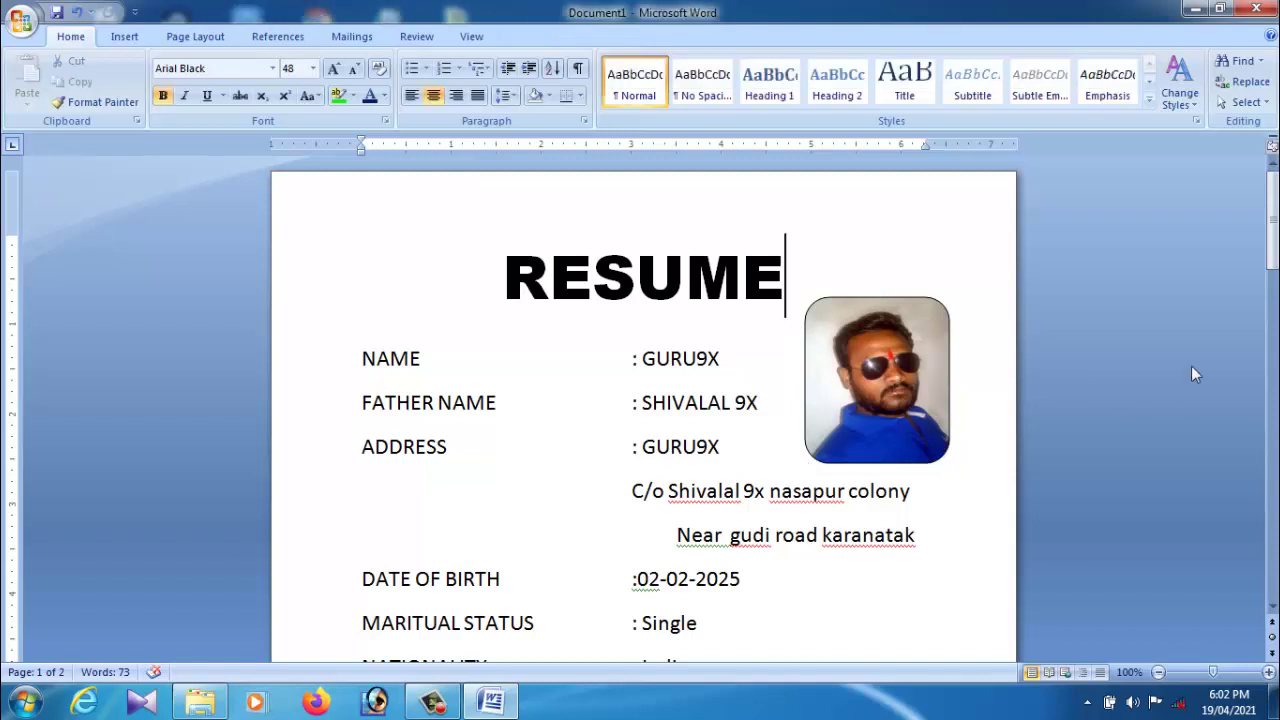
# Step: Add a thick 3 pt box page border and move the photo to the top-right corner
pyautogui.click(198, 40)
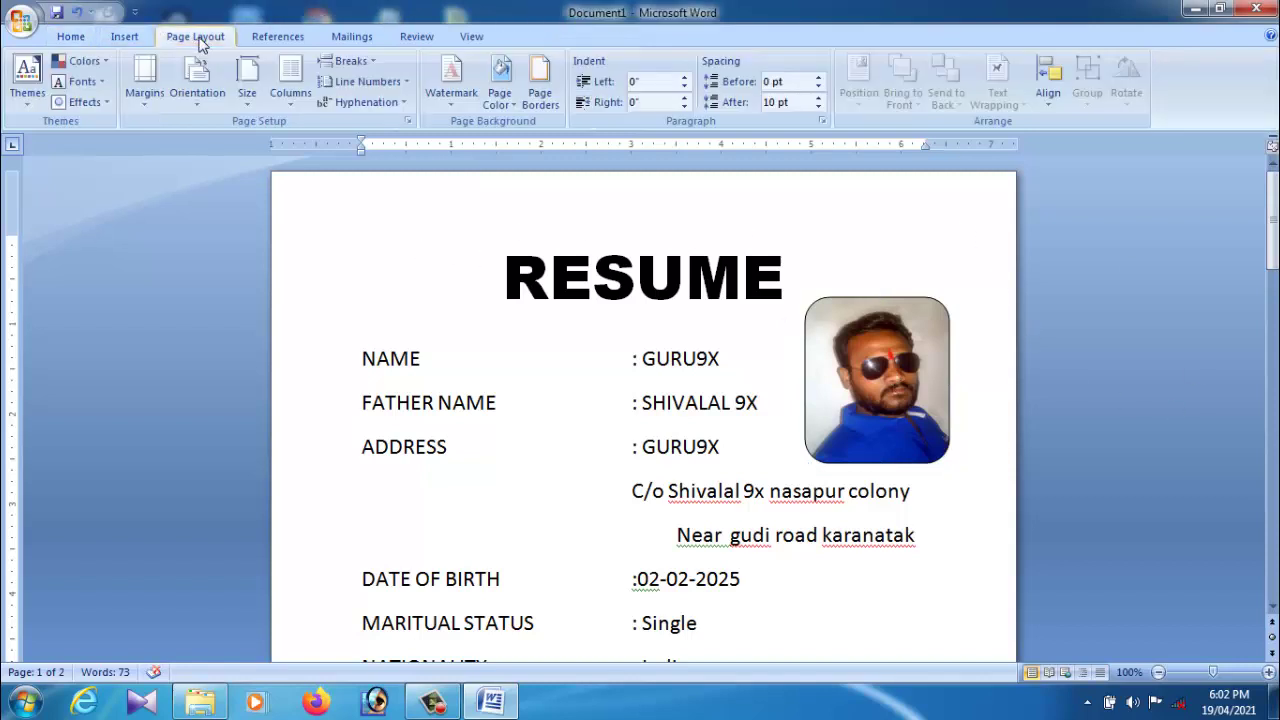
pyautogui.click(540, 108)
pyautogui.moveTo(632, 239); pyautogui.dragTo(635, 263)
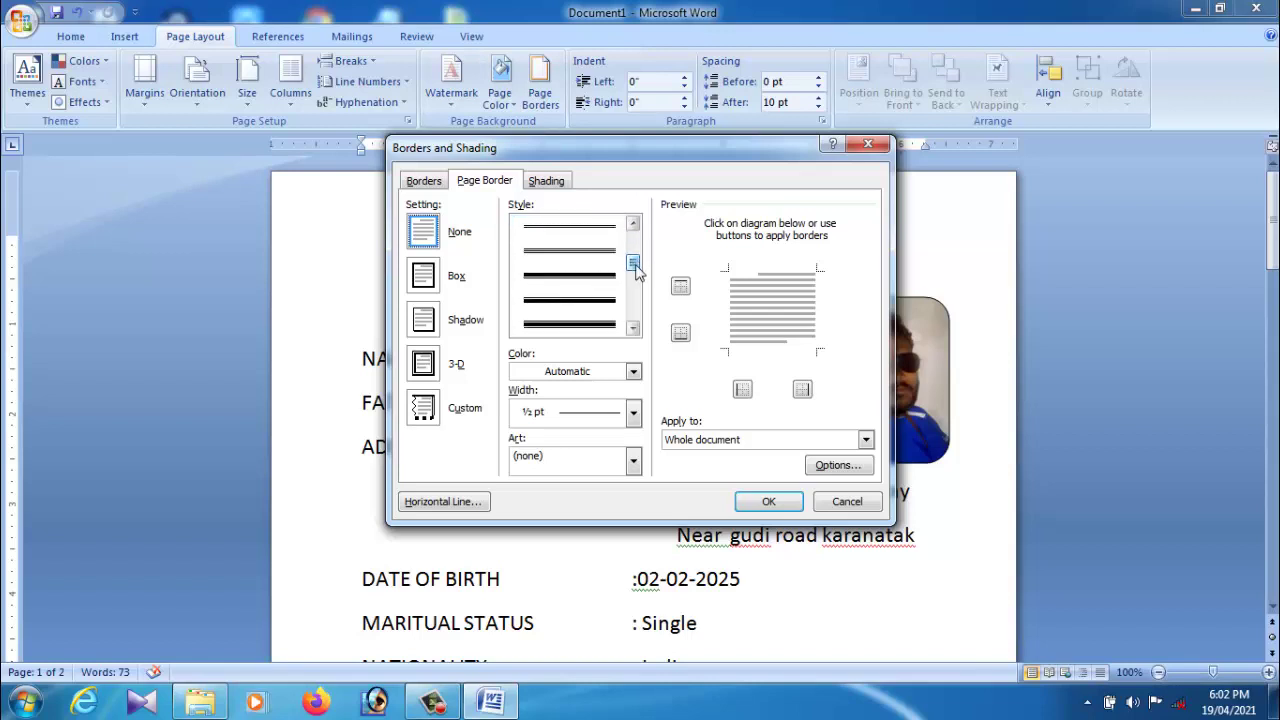
pyautogui.click(583, 291)
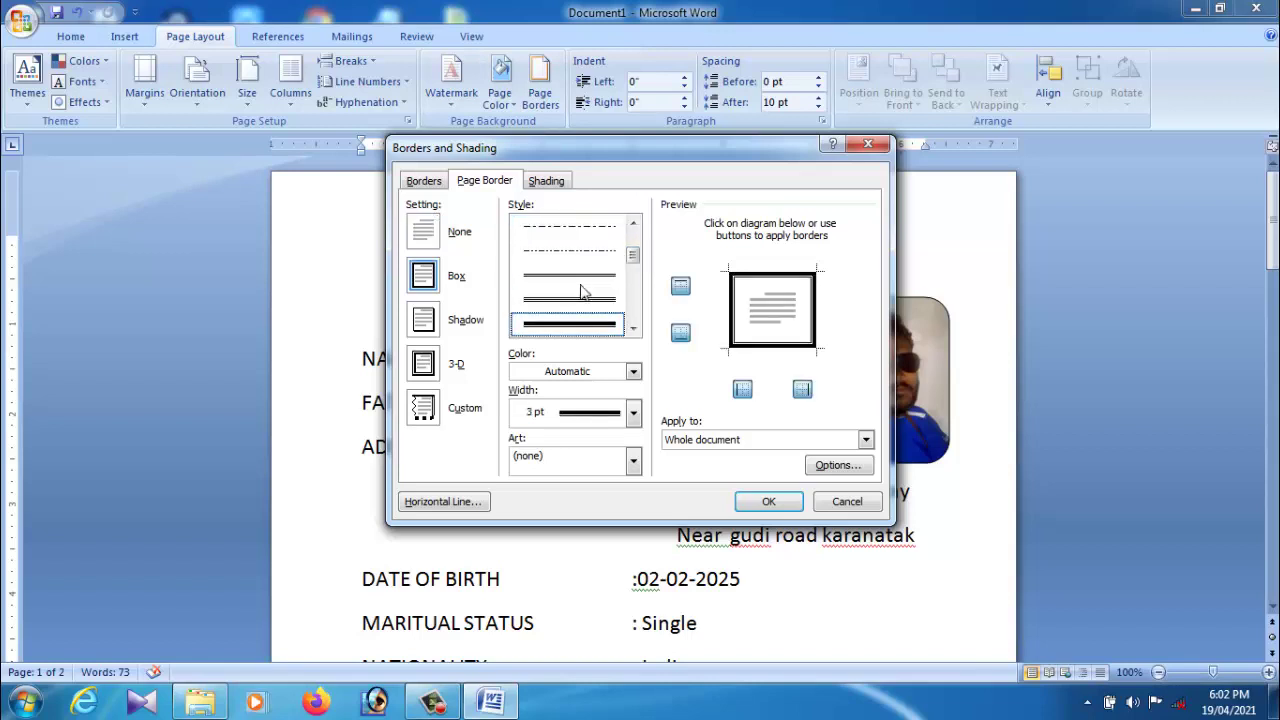
pyautogui.click(768, 501)
pyautogui.moveTo(898, 433); pyautogui.dragTo(912, 364)
pyautogui.click(908, 413)
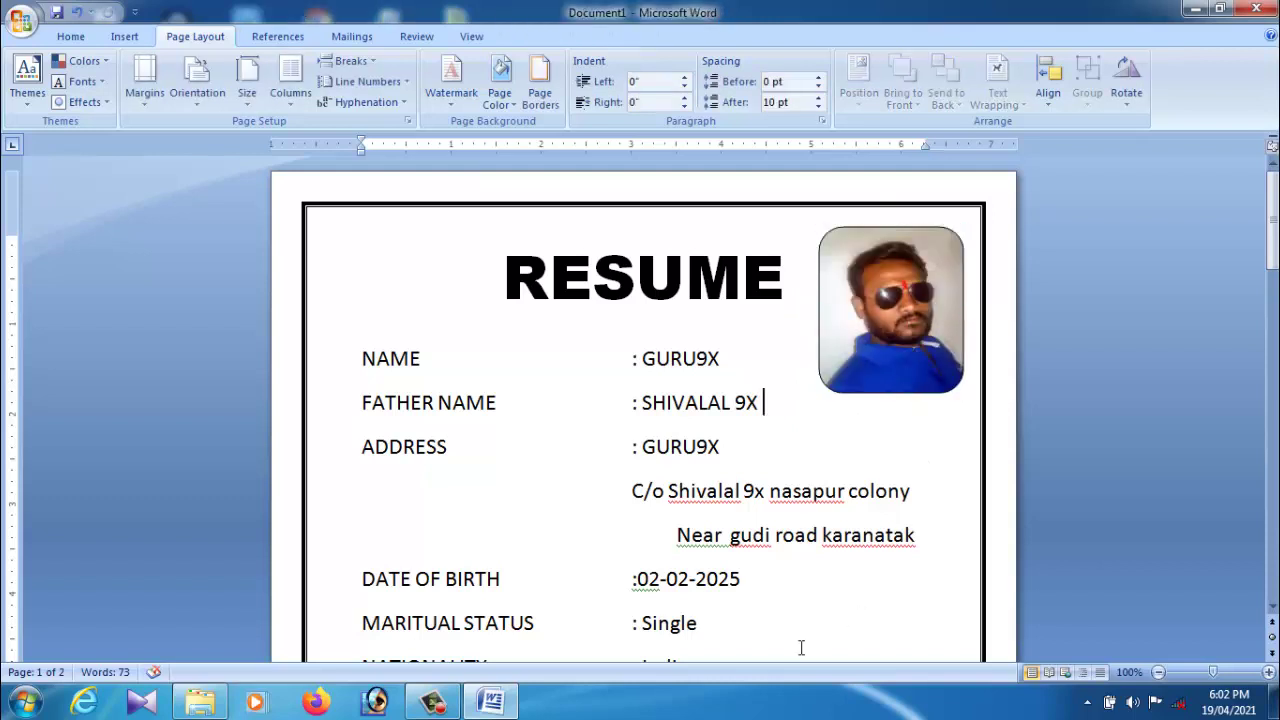
# Step: Tab-indent 'Near gudi road karanatak' to 2.5" under the C/o Shivalal address line
pyautogui.scroll(-2, 917, 442)
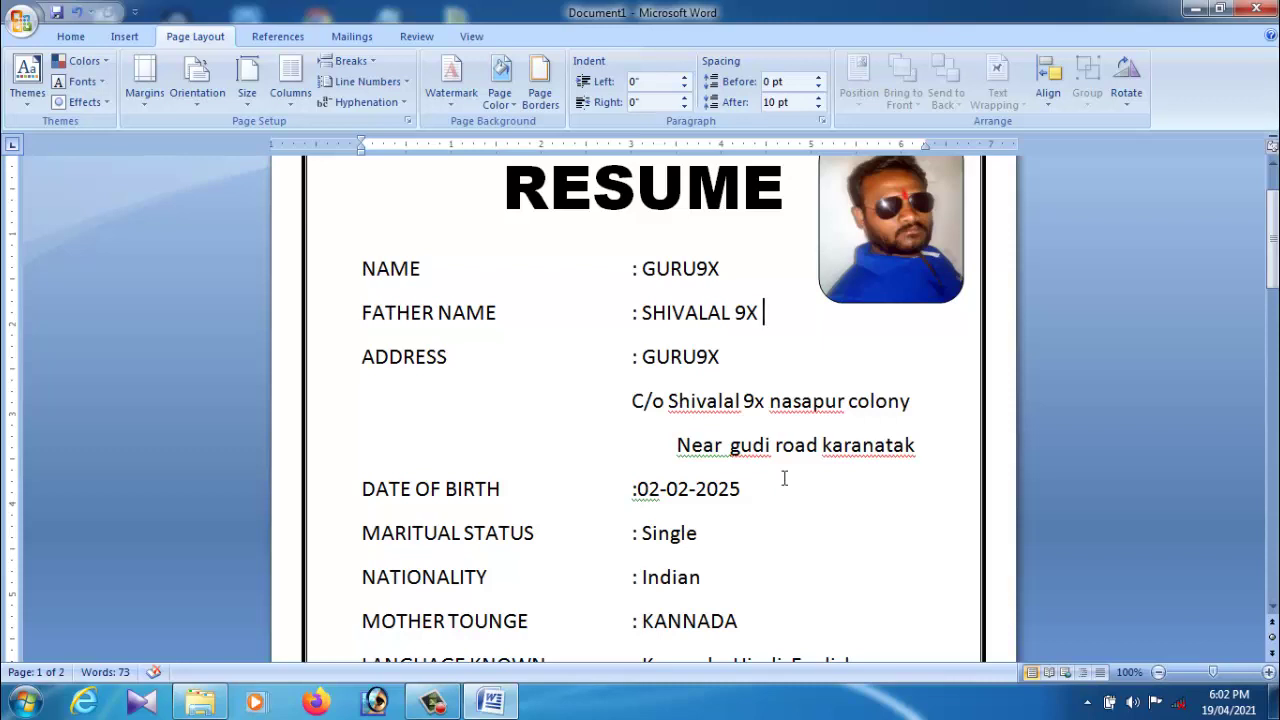
pyautogui.click(644, 414)
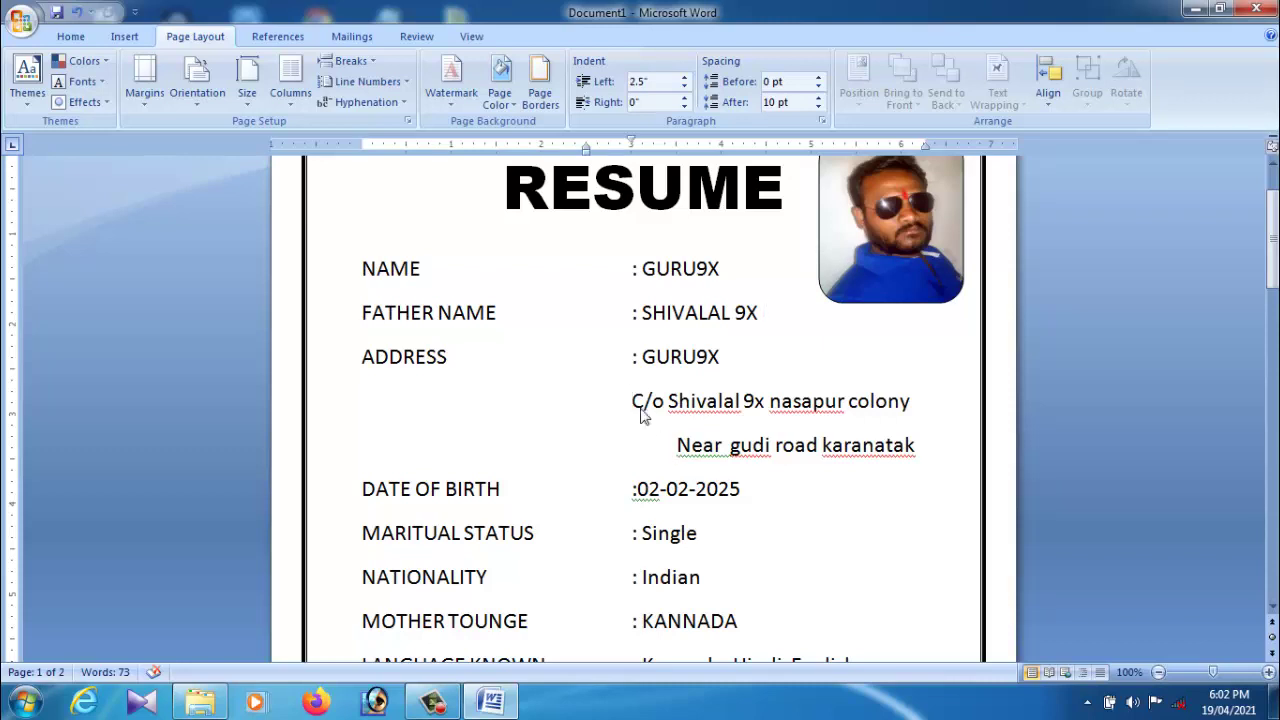
pyautogui.press('Tab')
pyautogui.hotkey('ctrl', 'z')
pyautogui.hotkey('ctrl', 'z')
pyautogui.press('Tab')
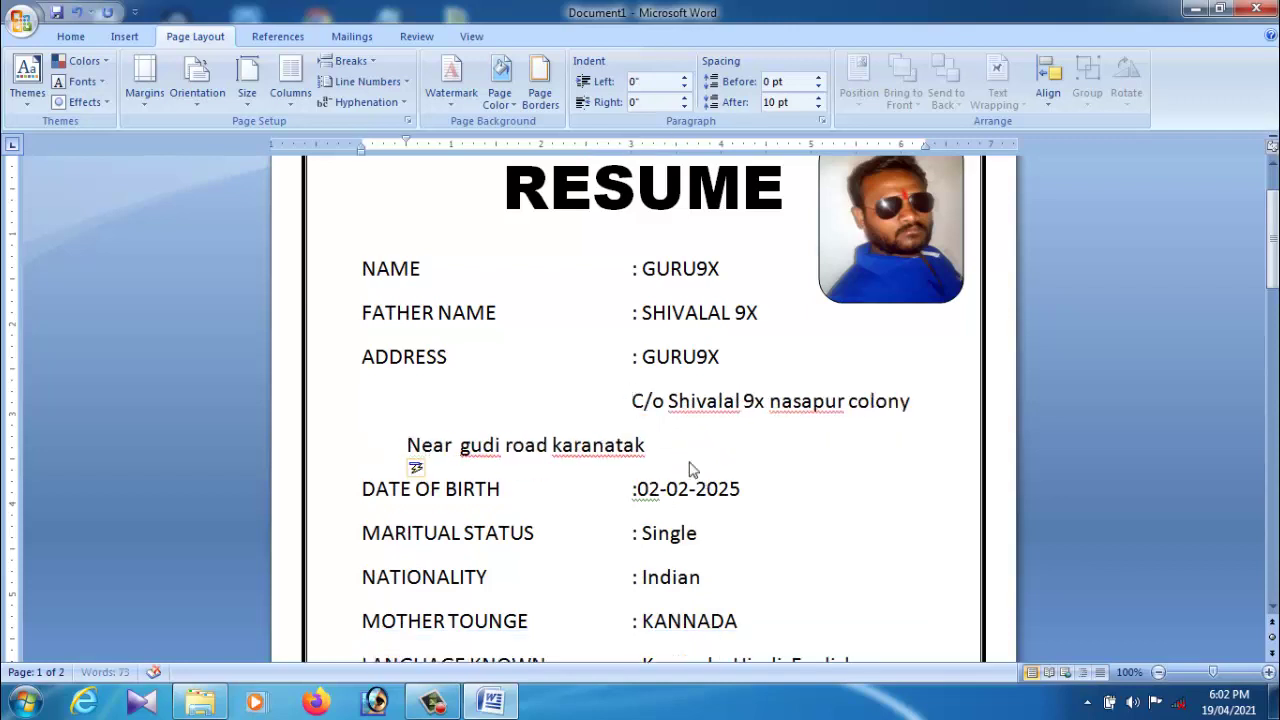
pyautogui.press('Tab')
pyautogui.press('Tab')
pyautogui.press('Tab')
pyautogui.press('Tab')
pyautogui.press('Tab')
pyautogui.press('Tab')
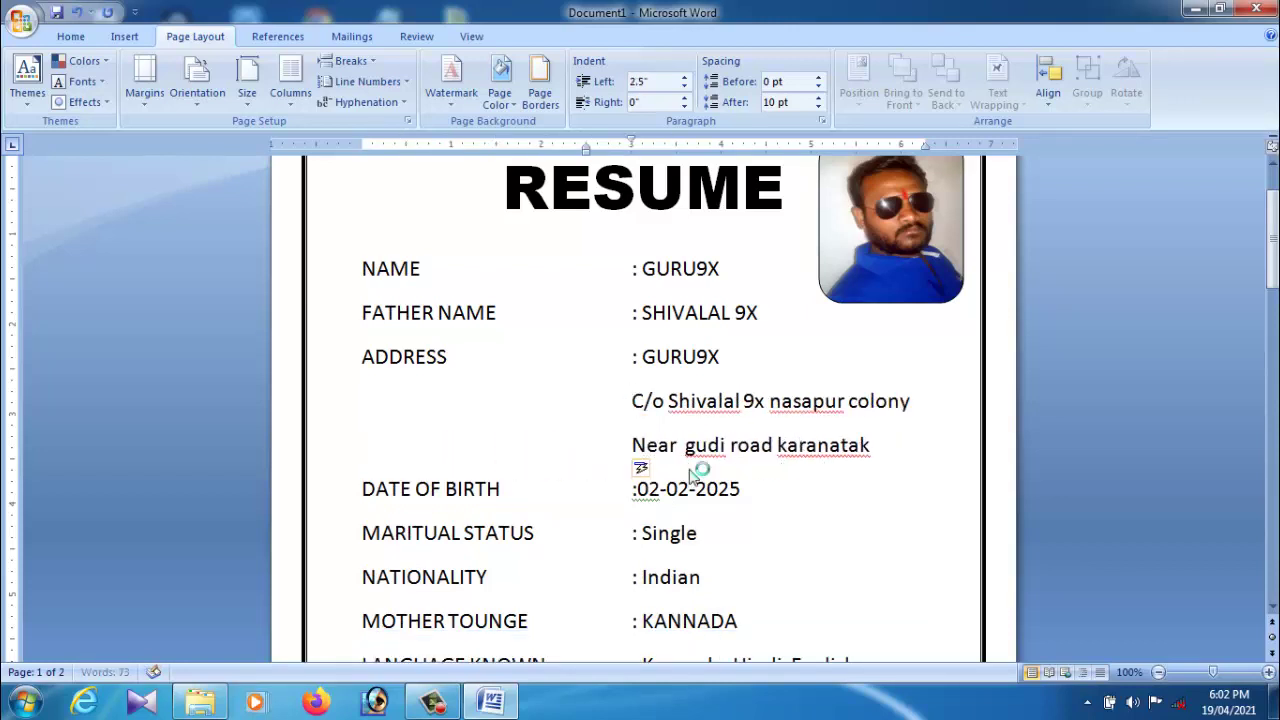
pyautogui.click(783, 521)
pyautogui.scroll(-6, 783, 521)
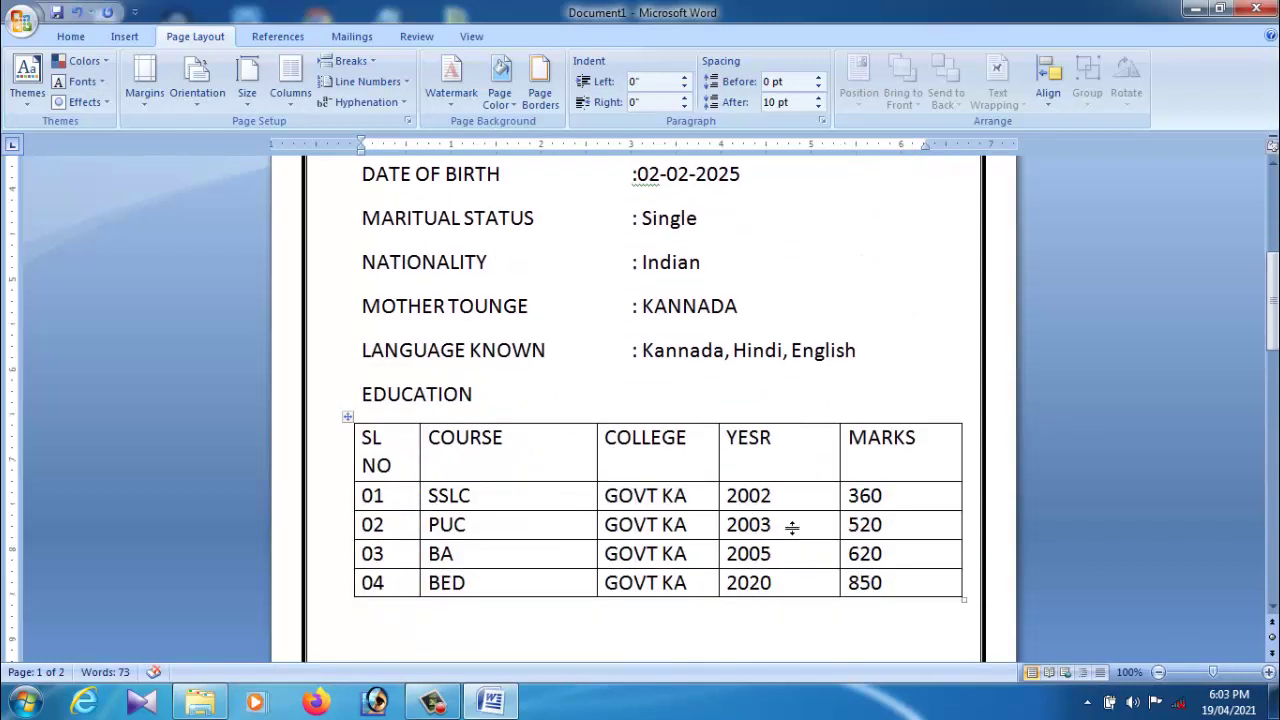
pyautogui.scroll(-1, 680, 432)
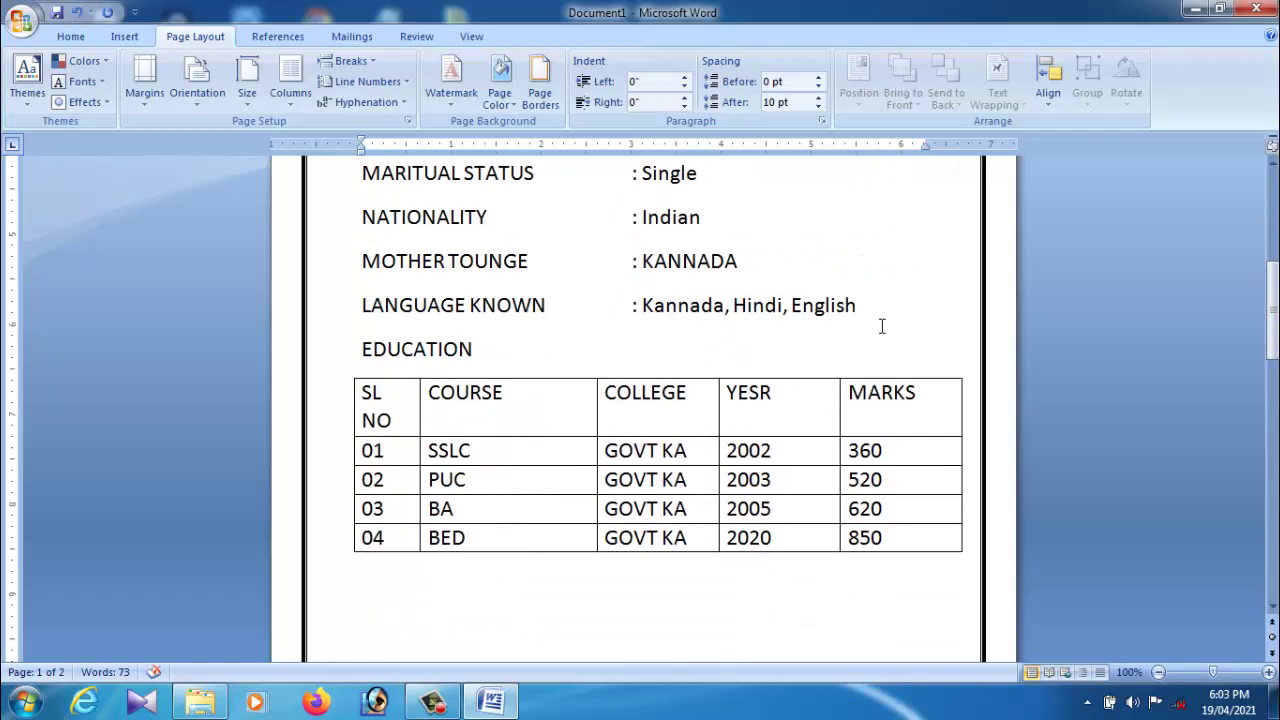
pyautogui.scroll(9, 759, 357)
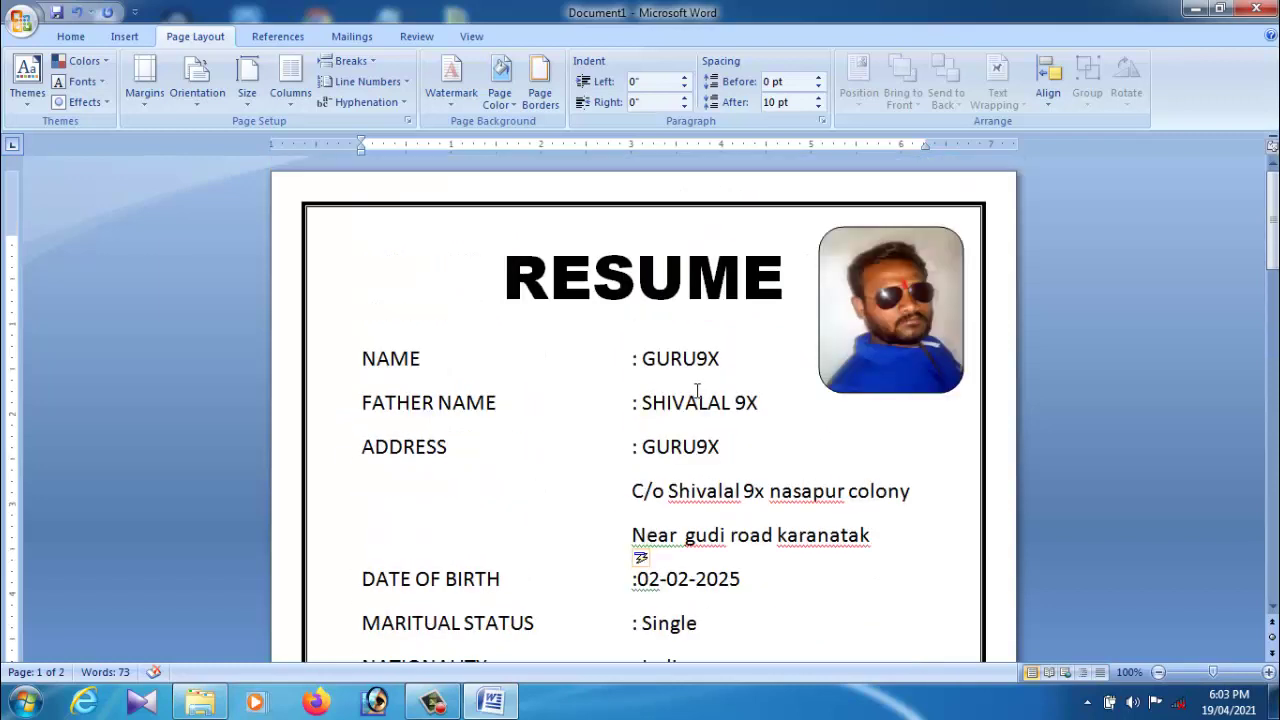
pyautogui.scroll(-1, 877, 503)
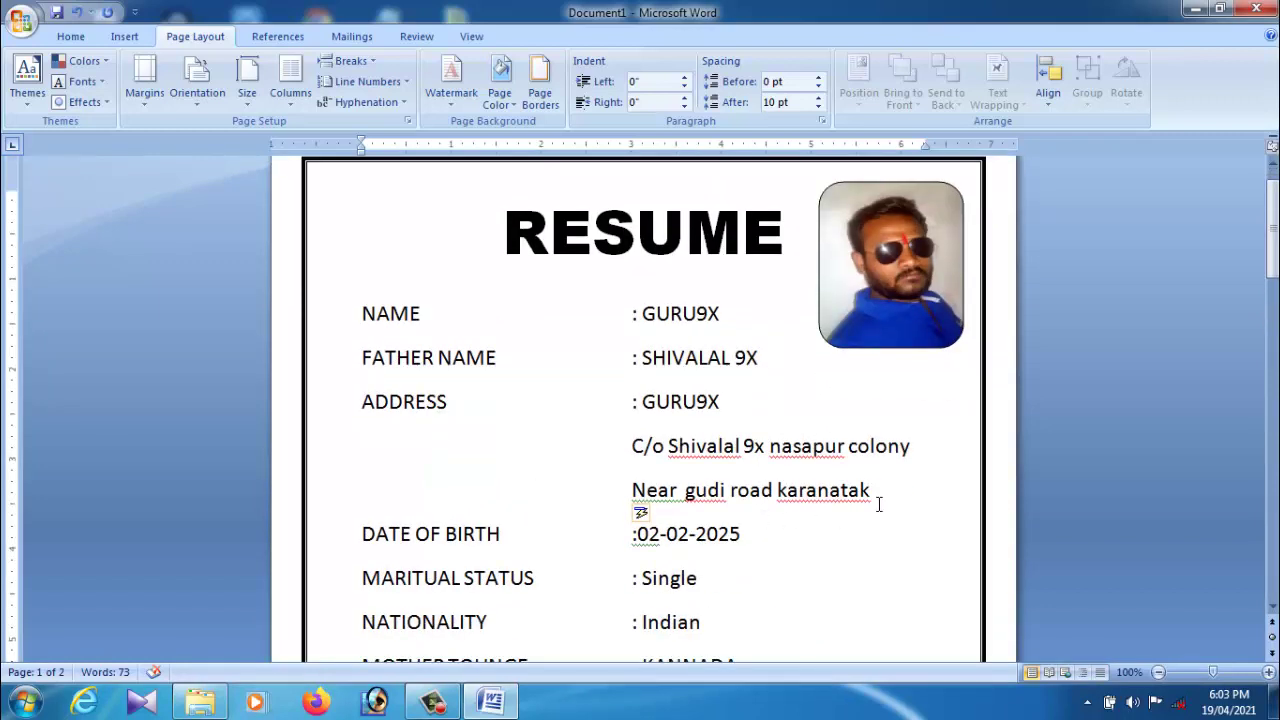
pyautogui.click(811, 523)
pyautogui.scroll(-4, 772, 540)
# Step: Add a PHONE line with the phone number below LANGUAGE KNOWN, tab-aligned with other values
pyautogui.scroll(-2, 771, 537)
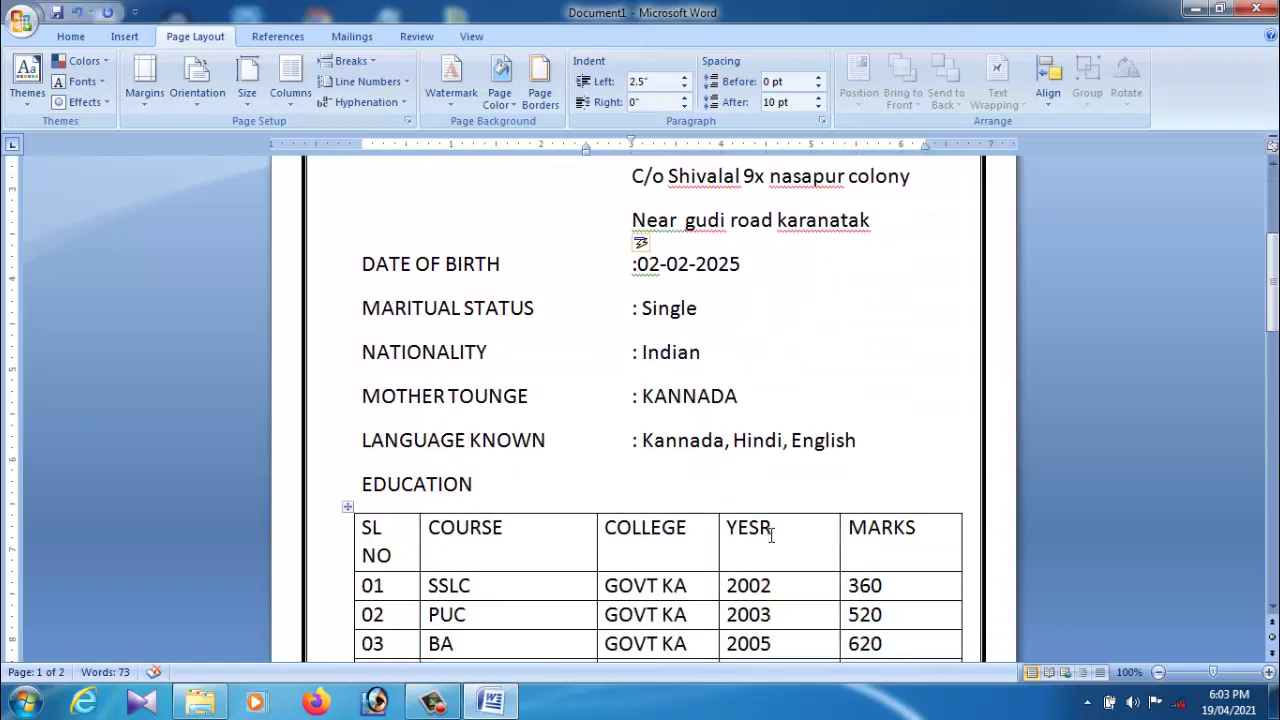
pyautogui.click(878, 458)
pyautogui.press('Return')
pyautogui.write('PH')
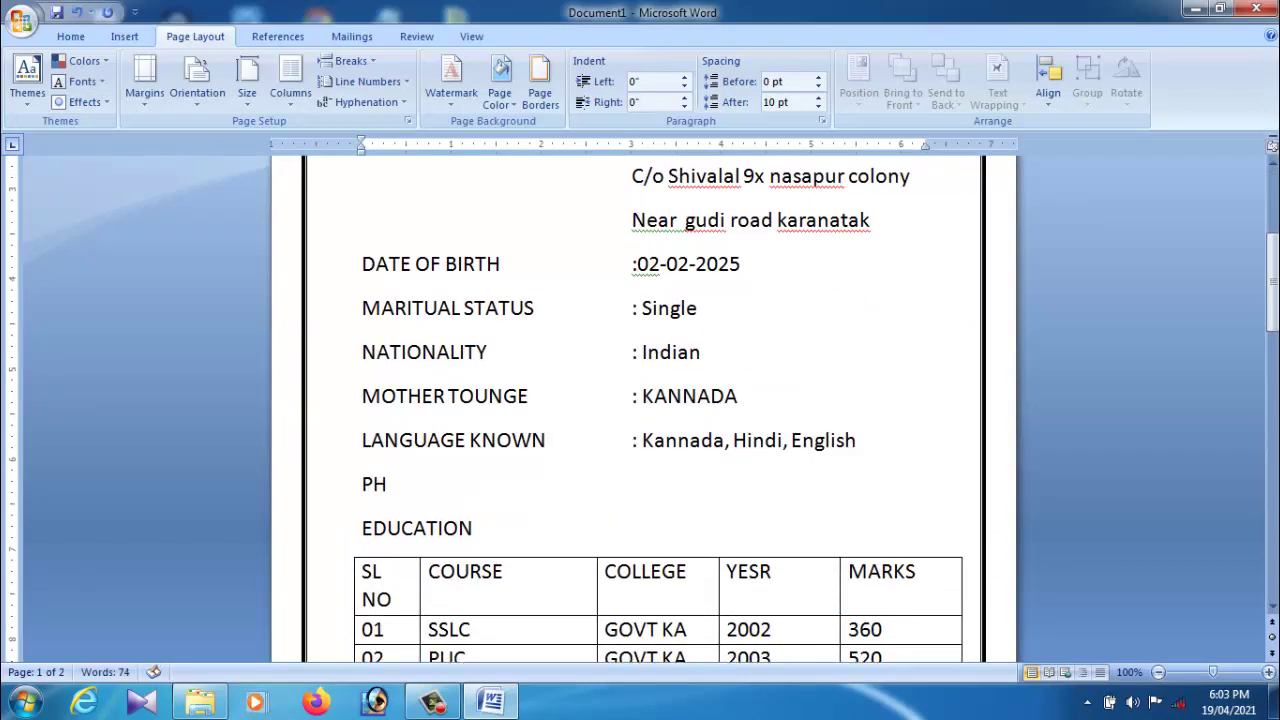
pyautogui.write('ONE: 995')
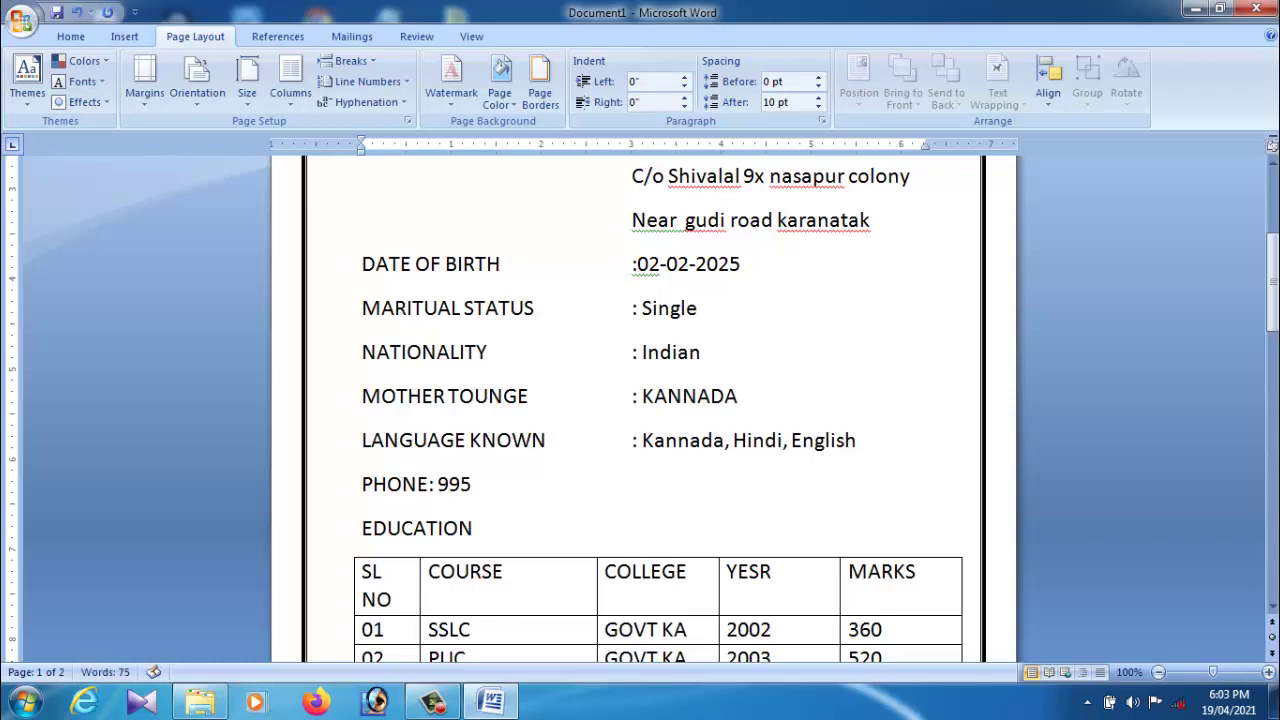
pyautogui.write('4000000')
pyautogui.press('BackSpace')
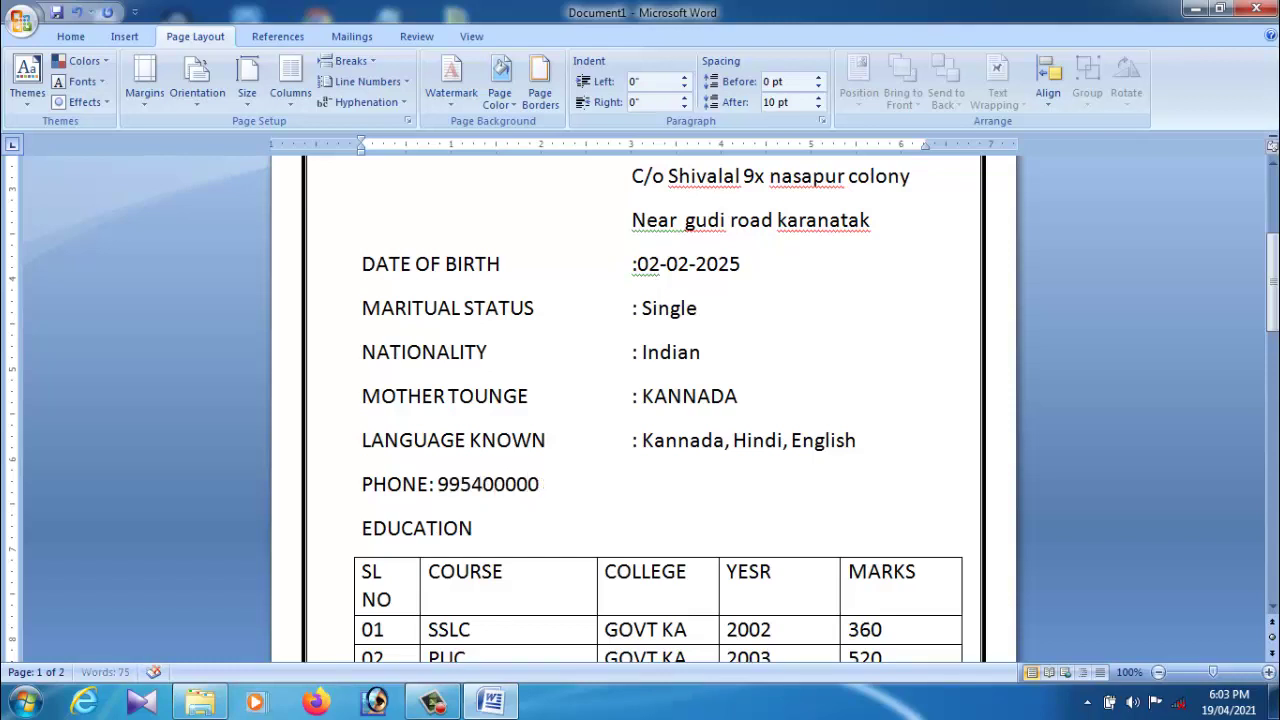
pyautogui.click(437, 497)
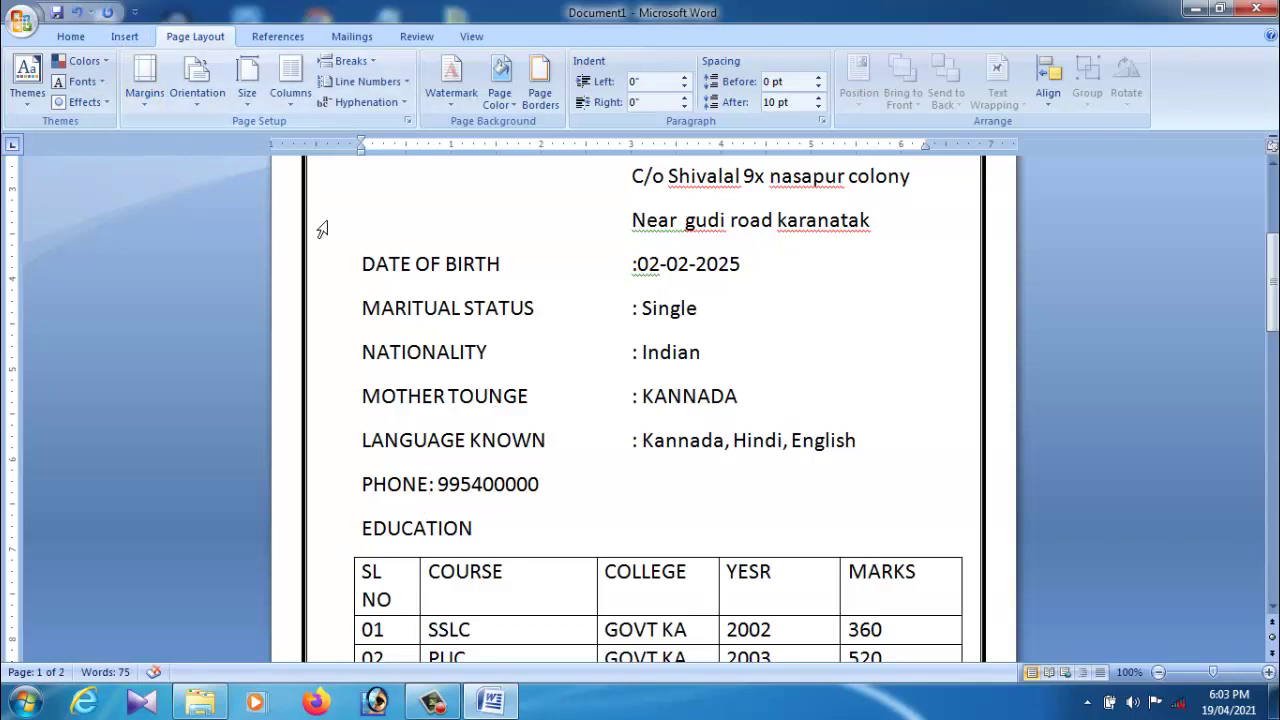
pyautogui.press('Tab')
pyautogui.press('Tab')
pyautogui.press('Tab')
pyautogui.press('Tab')
pyautogui.press('Tab')
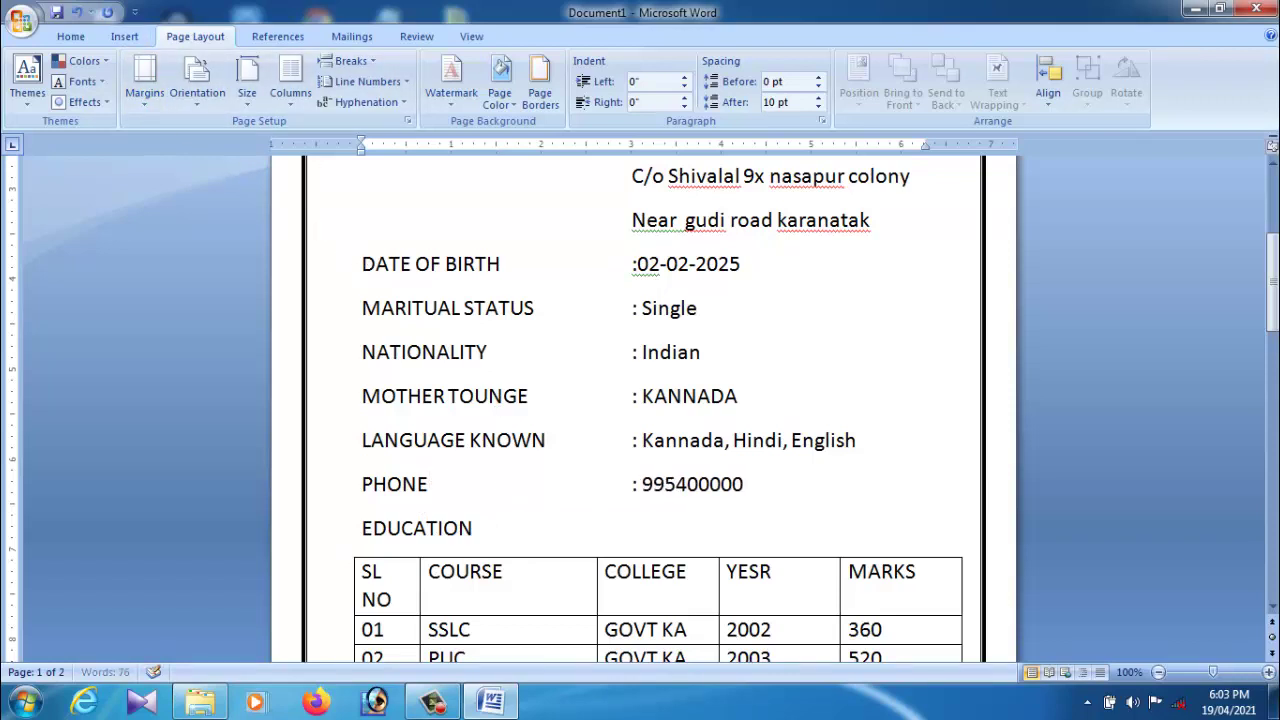
pyautogui.click(770, 492)
# Step: Add a GMAIL line below PHONE with the Gmail address in the value column
pyautogui.press('Return')
pyautogui.write('G')
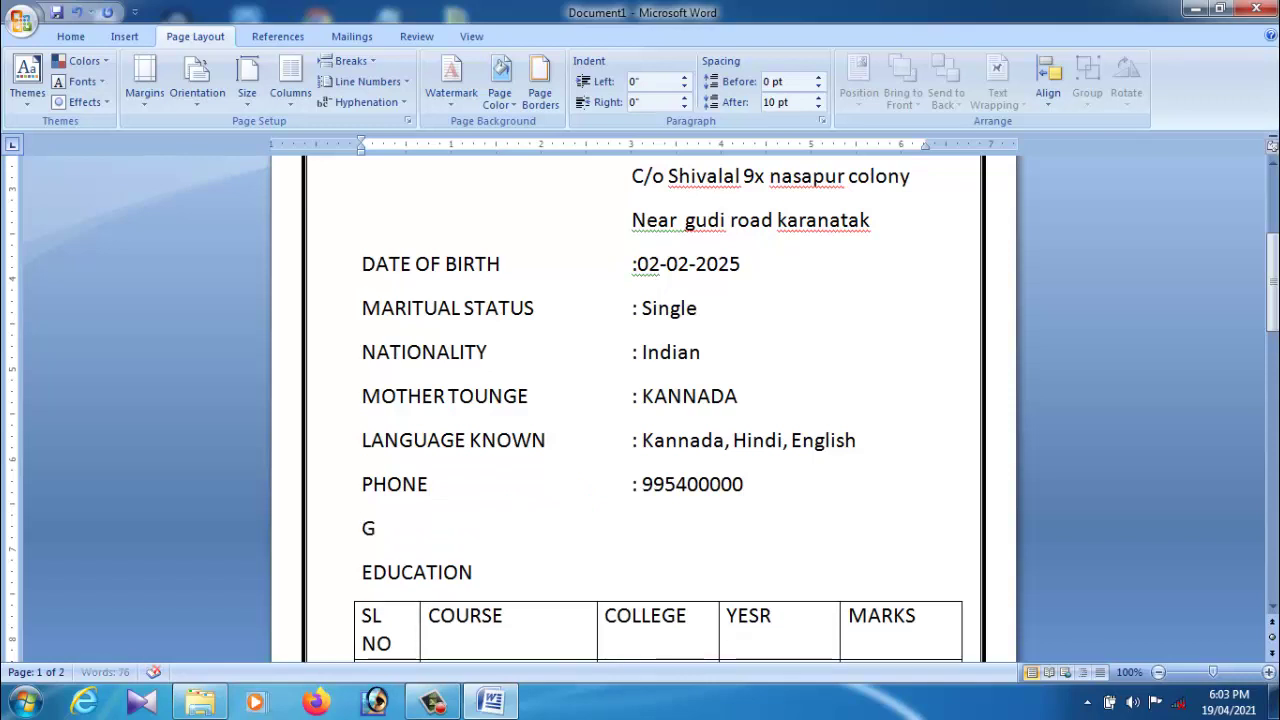
pyautogui.write('MAIL:')
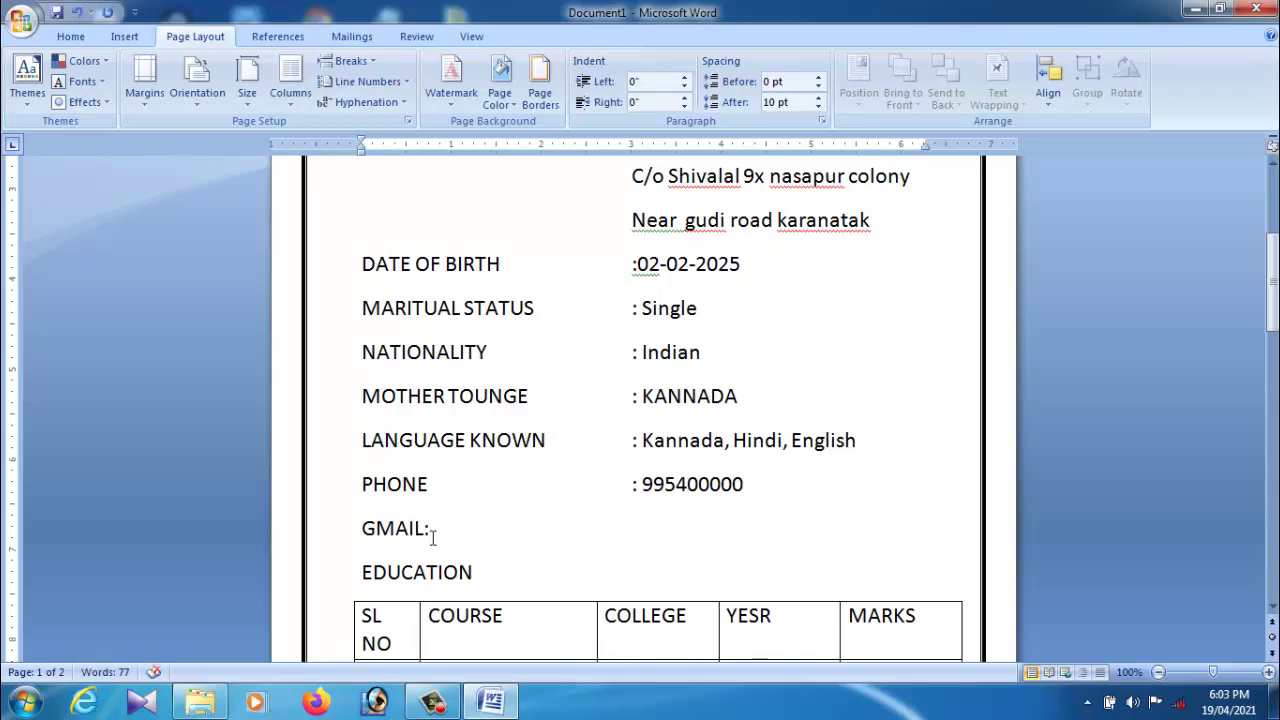
pyautogui.press('BackSpace')
pyautogui.write(':')
pyautogui.hotkey('ctrl', 'z')
pyautogui.hotkey('ctrl', 'z')
pyautogui.write('@HJJHJK')
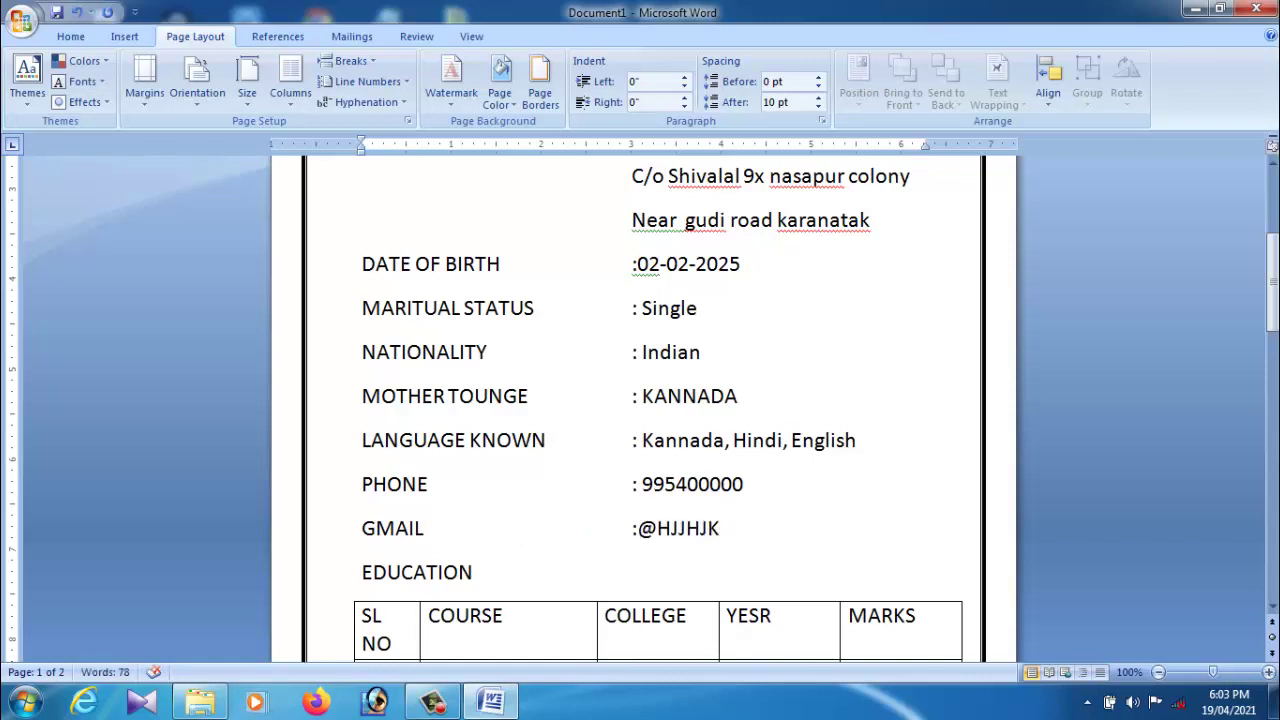
pyautogui.press('BackSpace')
pyautogui.press('BackSpace')
pyautogui.press('BackSpace')
pyautogui.press('BackSpace')
pyautogui.press('BackSpace')
pyautogui.press('BackSpace')
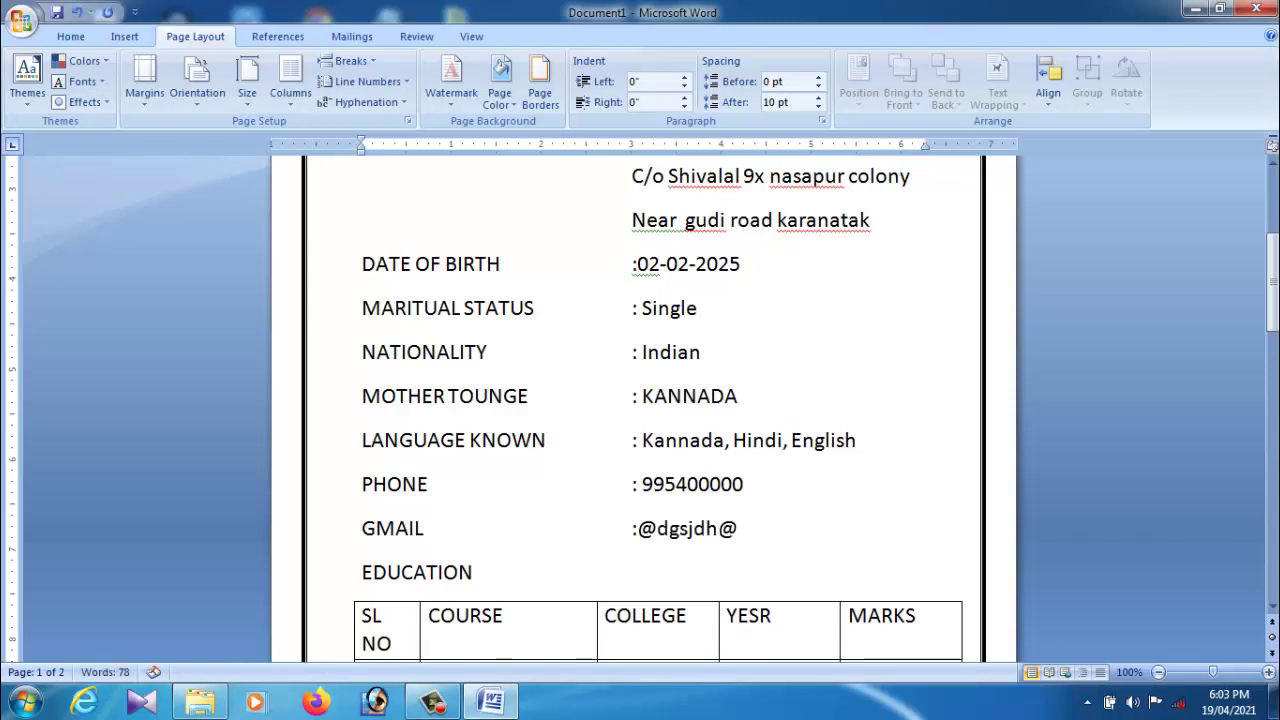
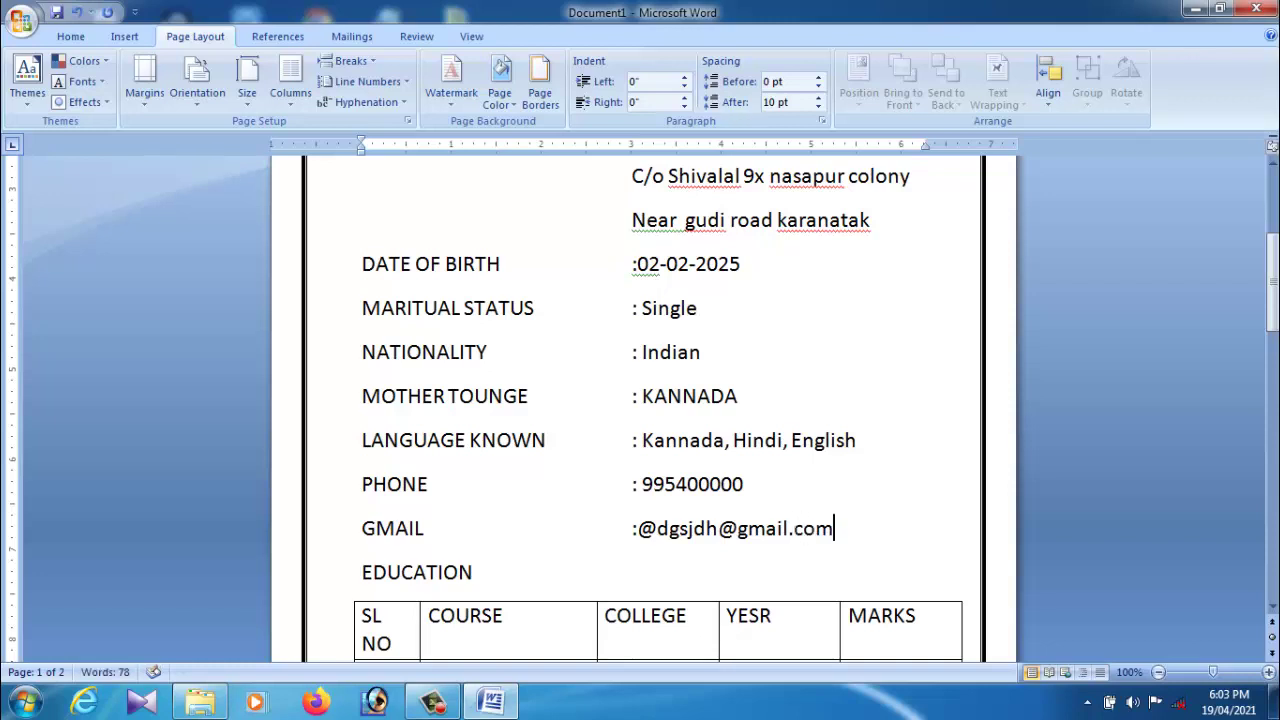
pyautogui.press('Down')
# Step: Drag the table's left edge outward and narrow SL NO so COURSE gets more room
pyautogui.scroll(-2, 725, 590)
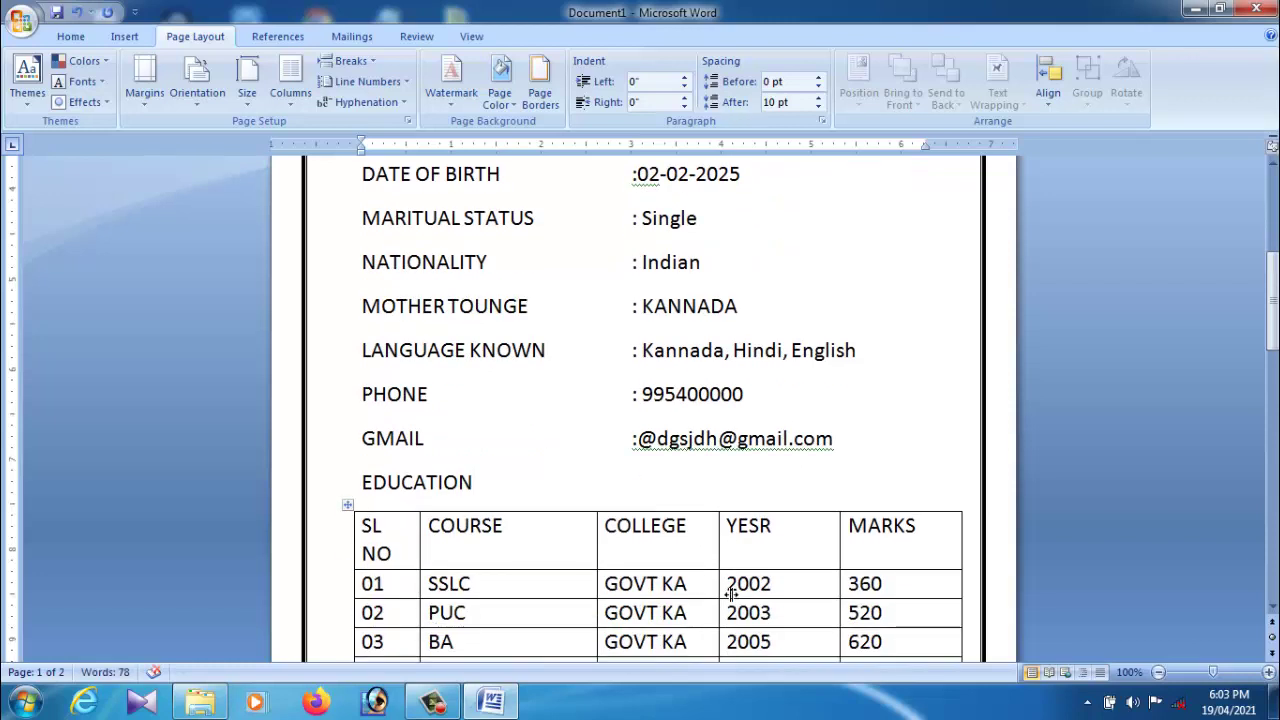
pyautogui.scroll(4, 730, 593)
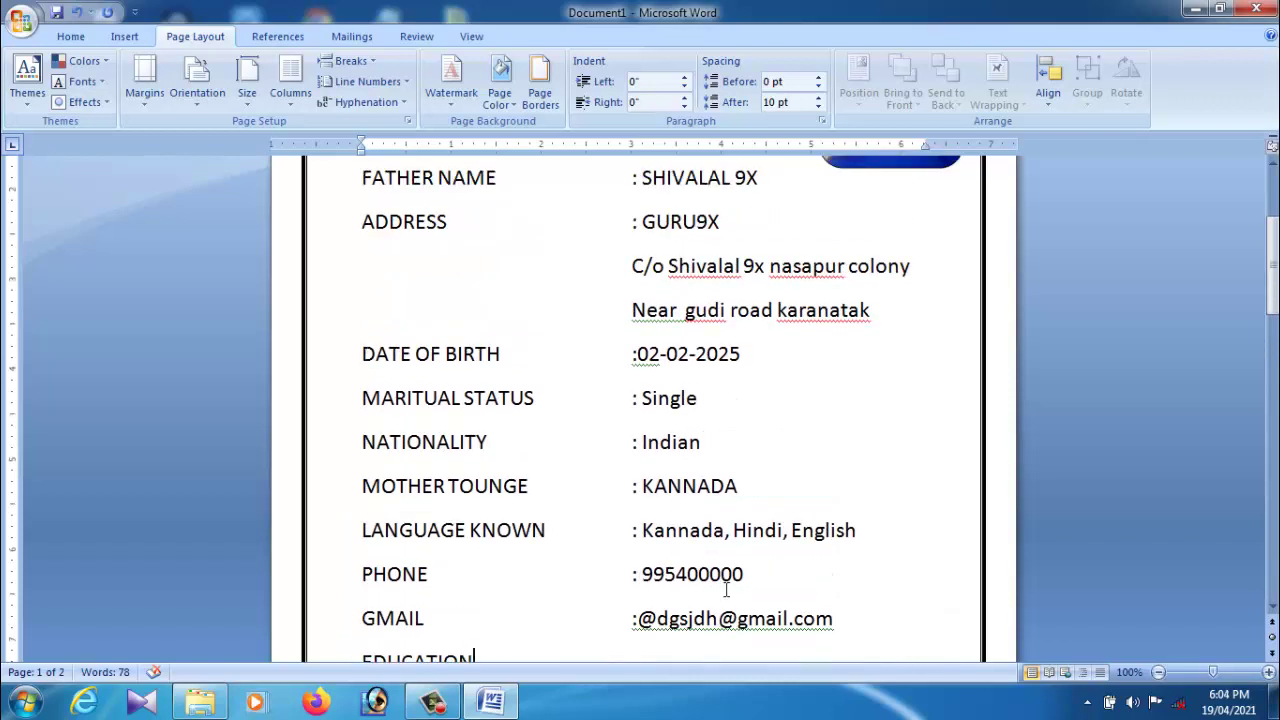
pyautogui.scroll(-10, 726, 590)
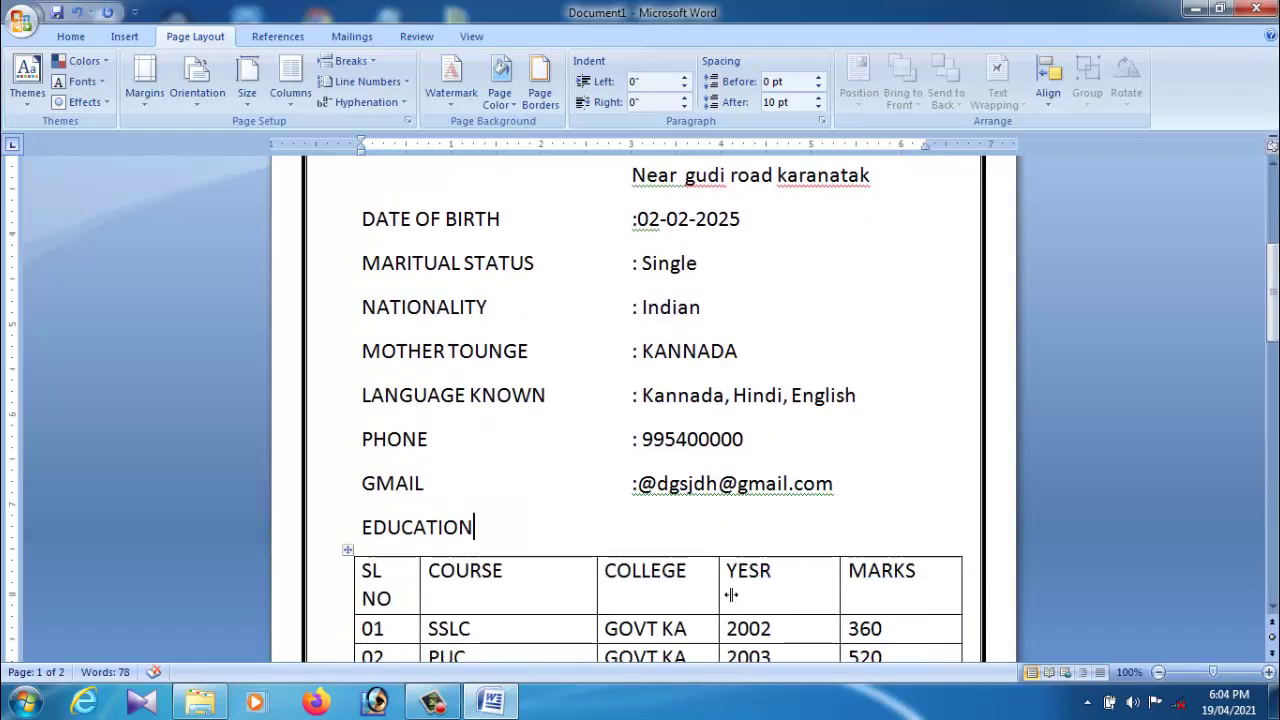
pyautogui.scroll(2, 726, 590)
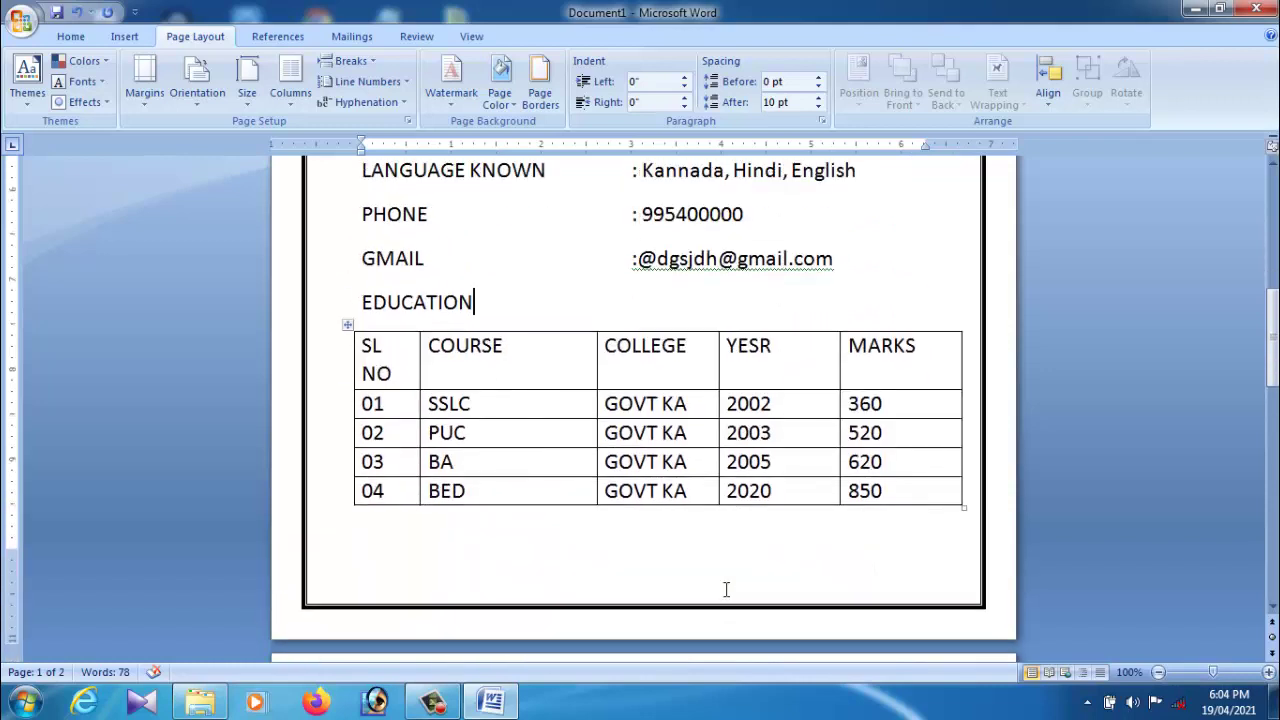
pyautogui.click(376, 415)
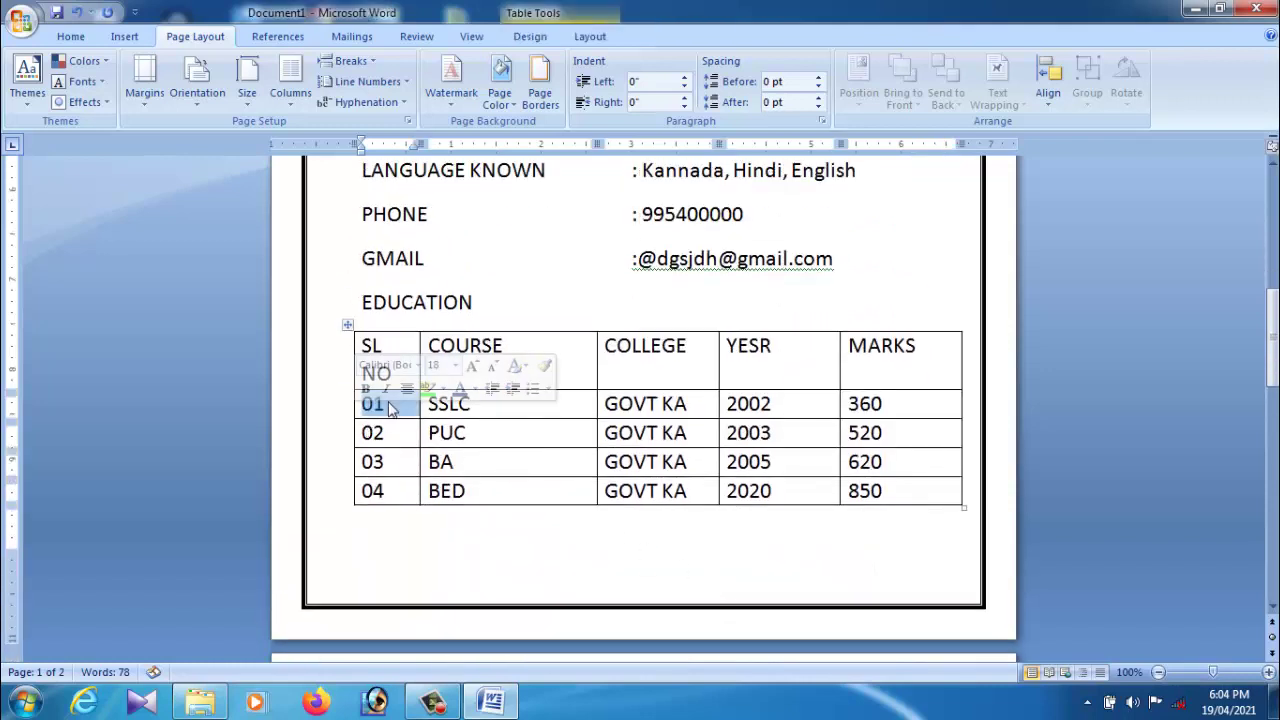
pyautogui.click(452, 408)
pyautogui.click(509, 462)
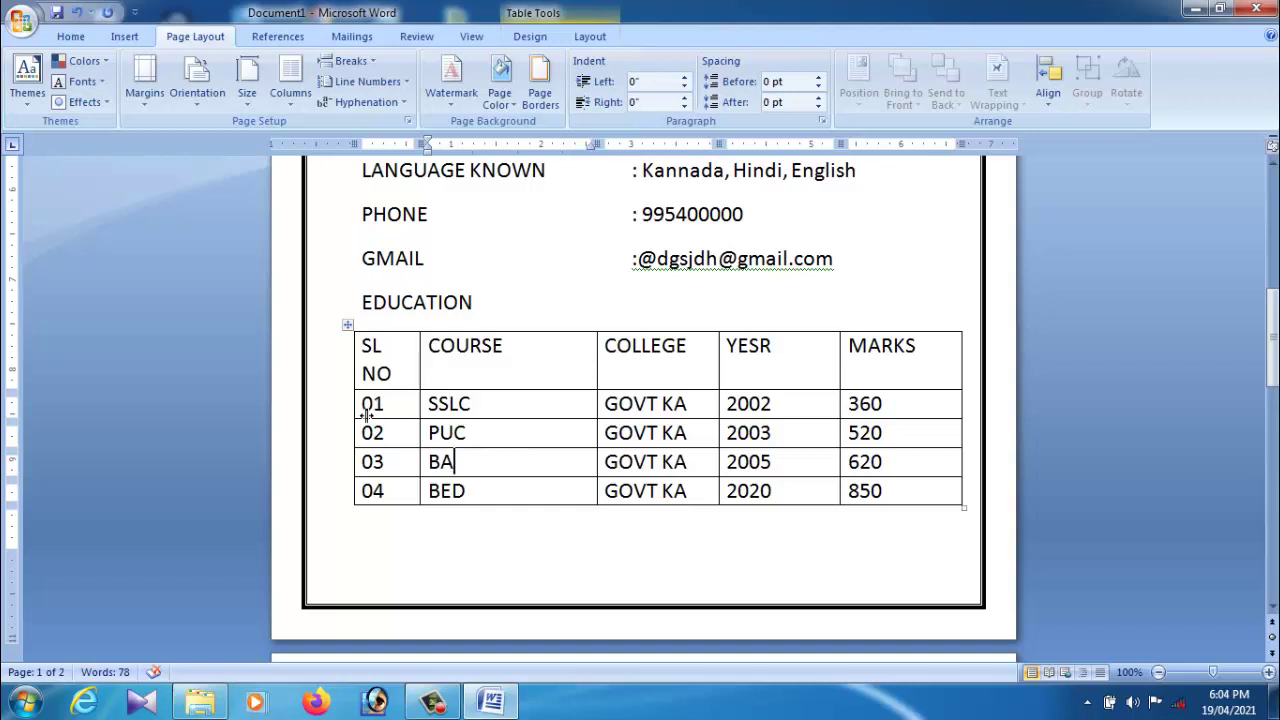
pyautogui.moveTo(356, 415); pyautogui.dragTo(328, 420)
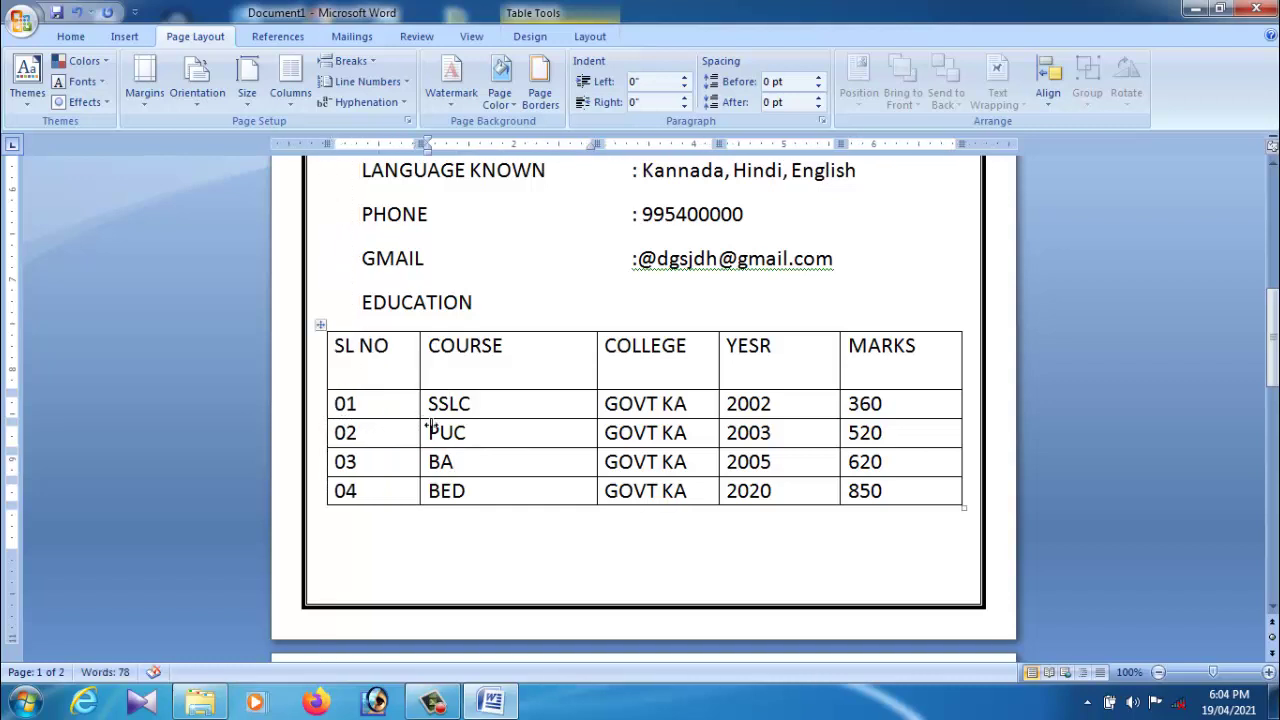
pyautogui.moveTo(430, 428); pyautogui.dragTo(385, 429)
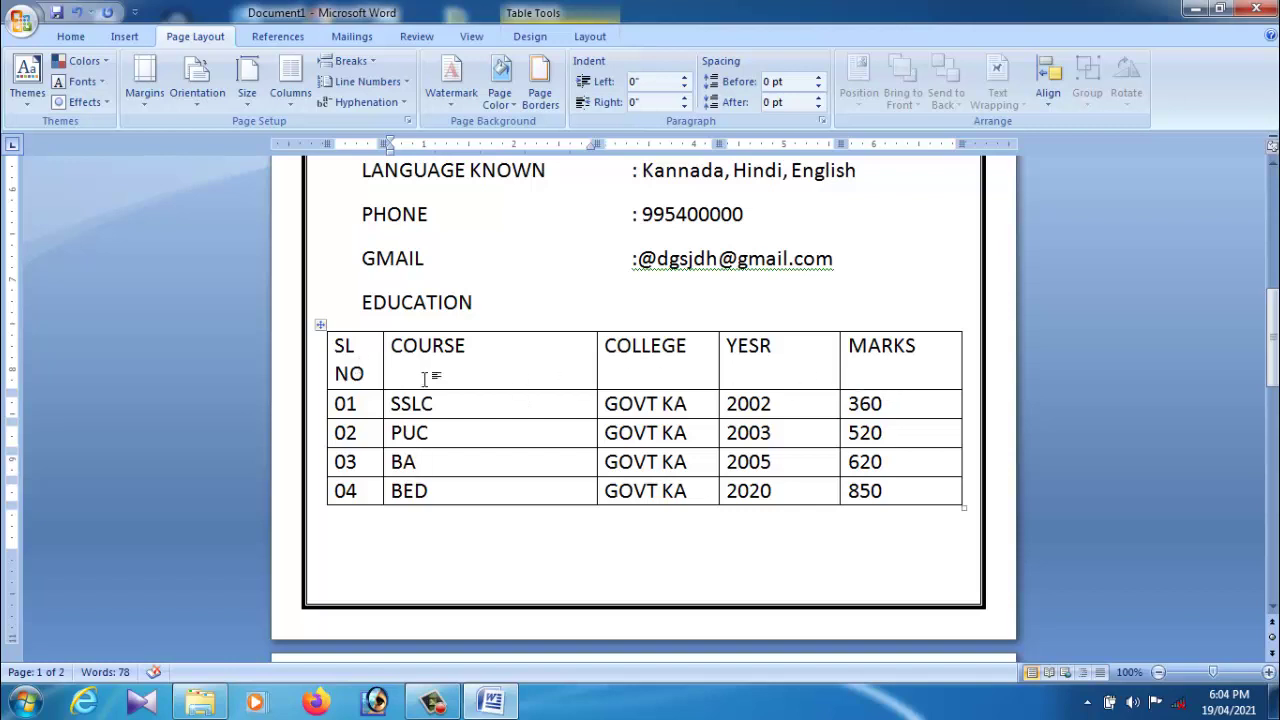
pyautogui.moveTo(503, 376); pyautogui.dragTo(929, 383)
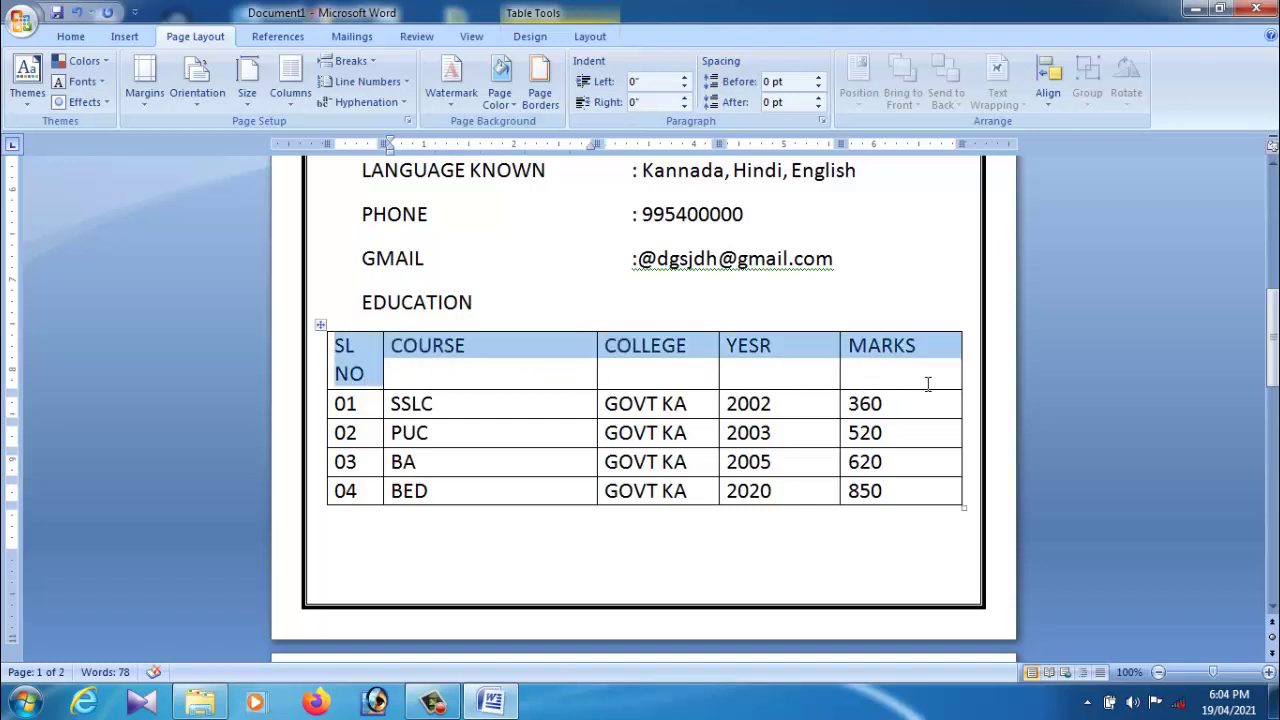
# Step: Centre the SL NO, COURSE, COLLEGE, YESR, MARKS headings both ways in bold Cambria
pyautogui.click(70, 36)
pyautogui.click(433, 96)
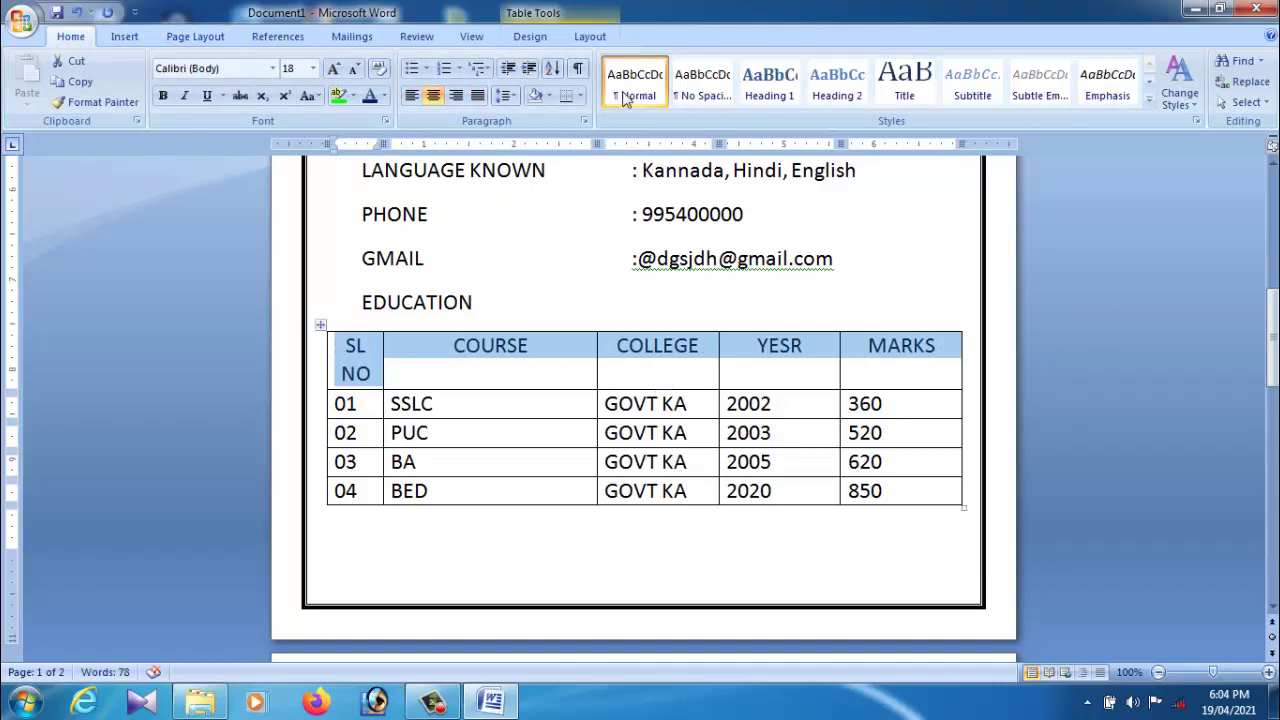
pyautogui.click(590, 36)
pyautogui.click(843, 82)
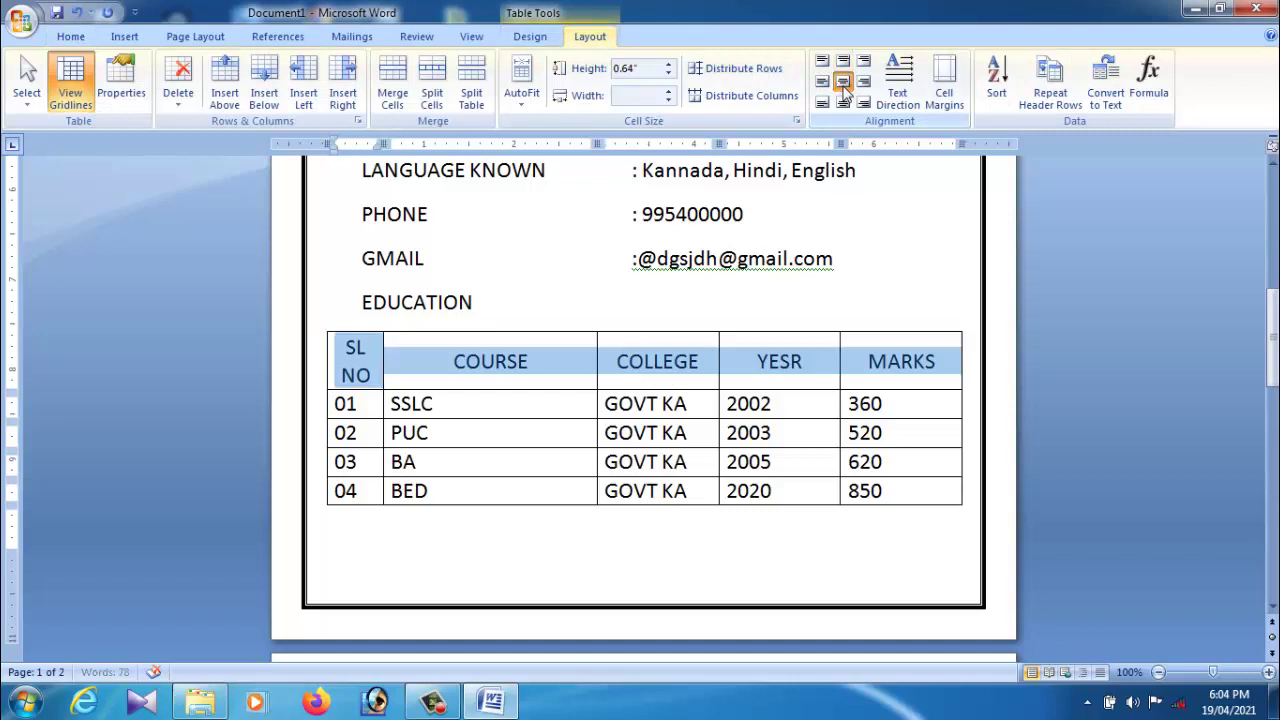
pyautogui.click(72, 36)
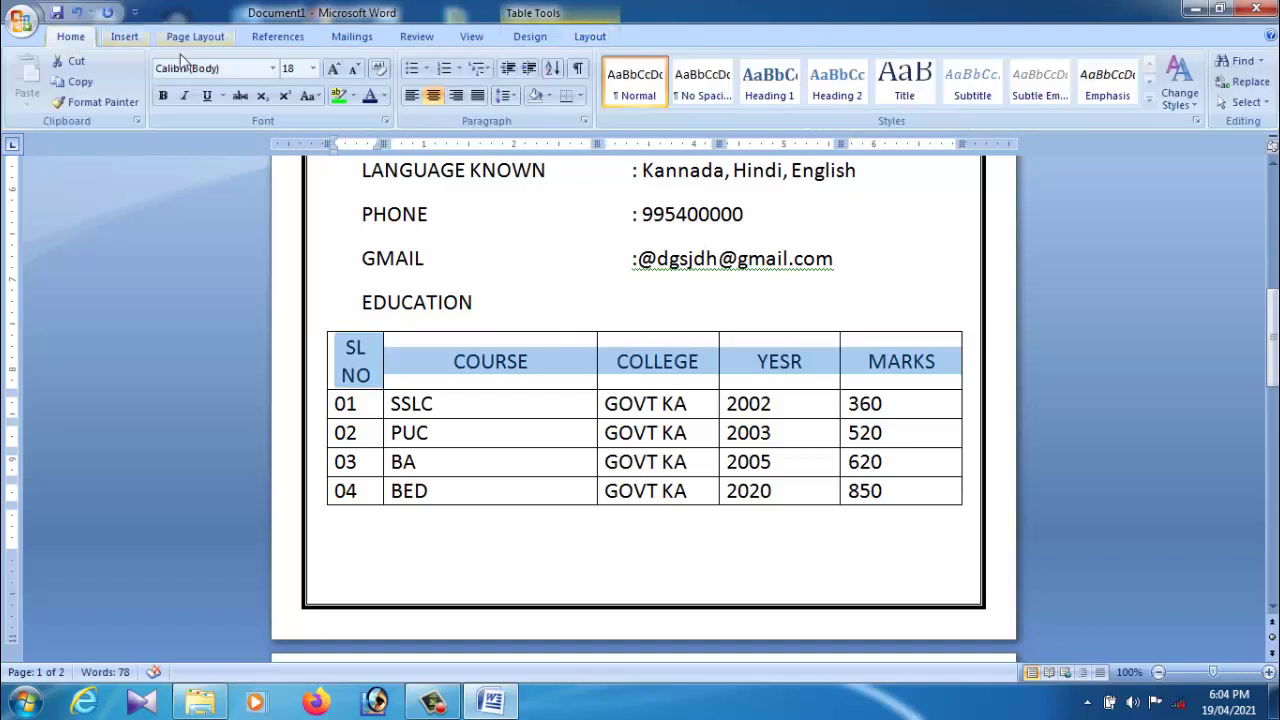
pyautogui.click(162, 95)
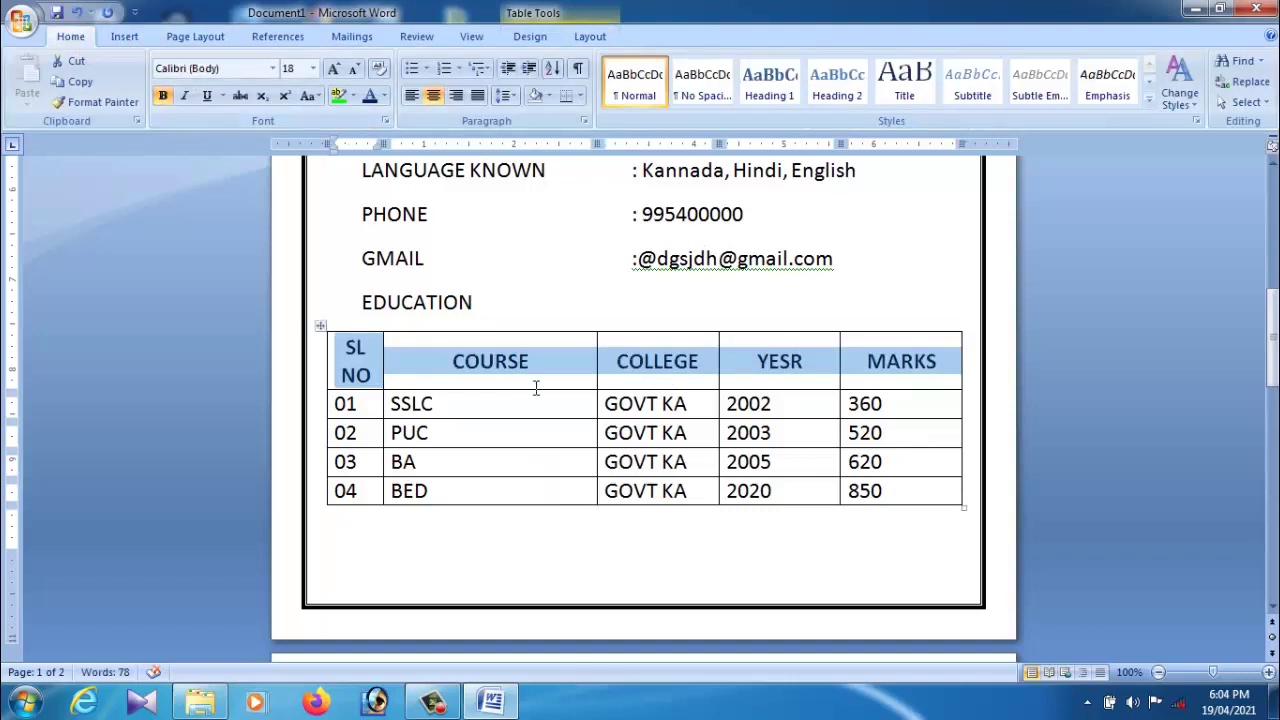
pyautogui.click(272, 68)
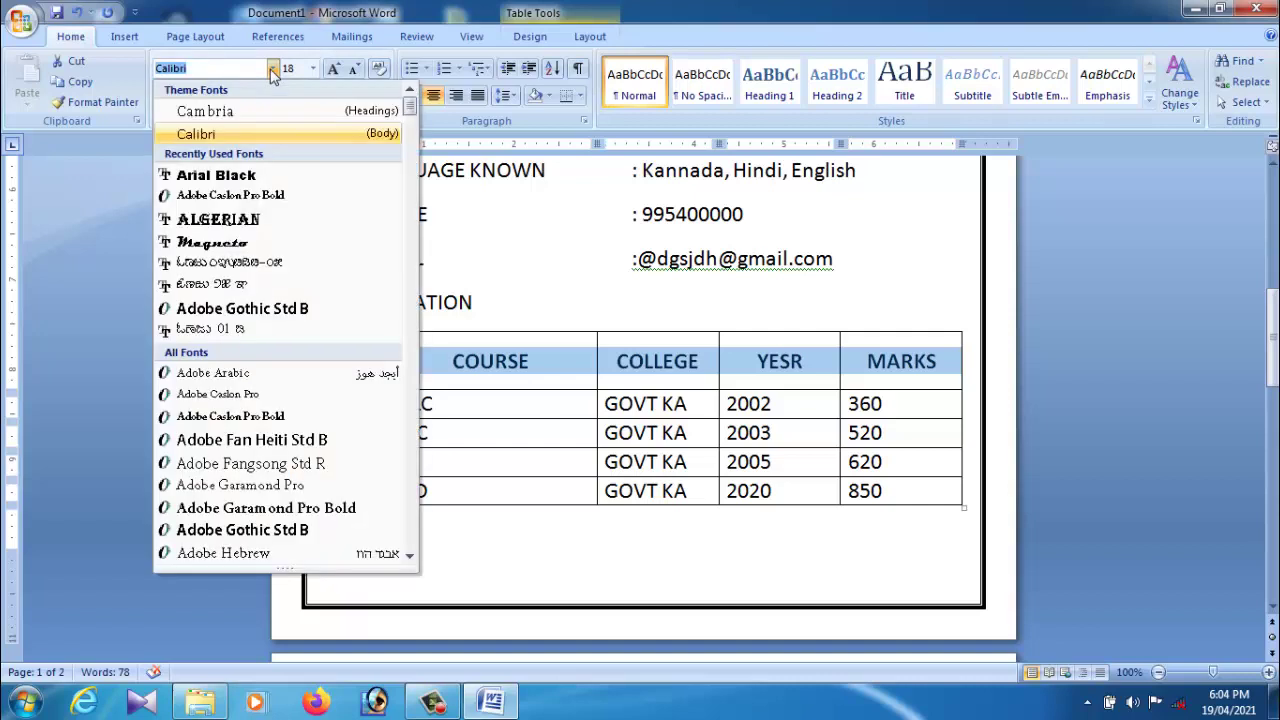
pyautogui.click(240, 112)
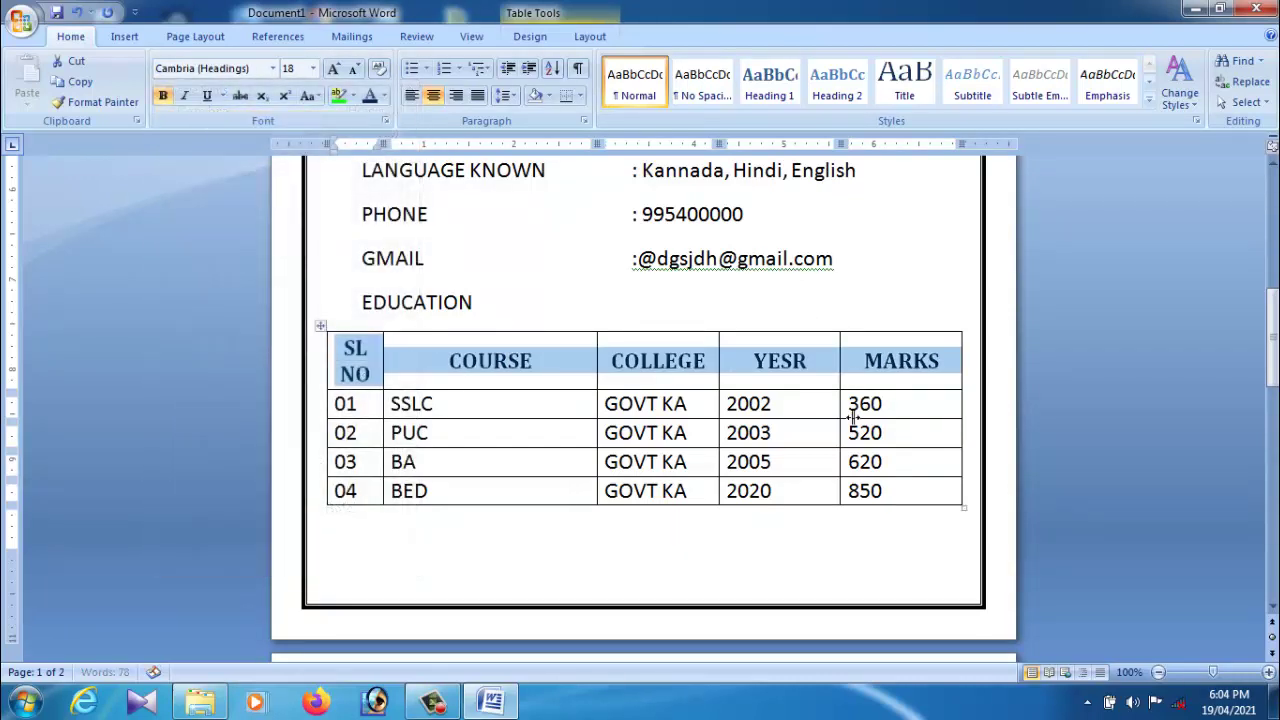
pyautogui.click(586, 422)
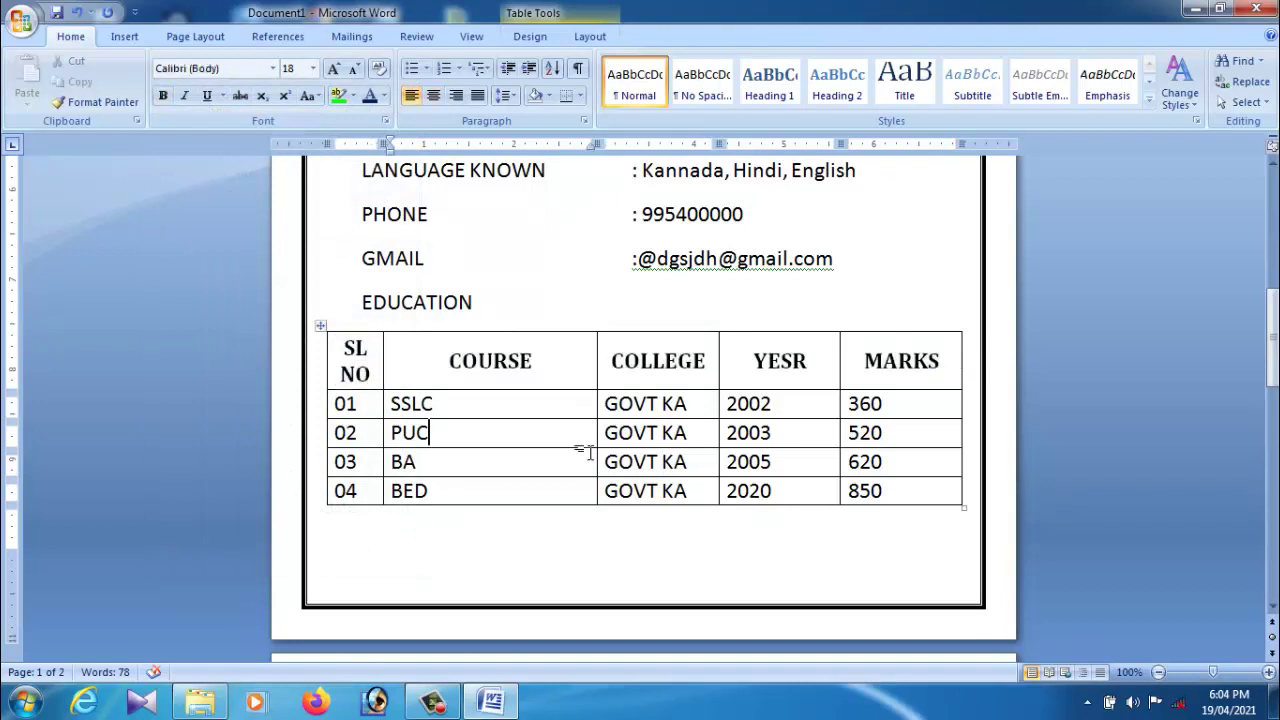
# Step: Bold the NAME, FATHER NAME and ADDRESS labels and remove the extra space before the father's name value
pyautogui.scroll(8, 585, 496)
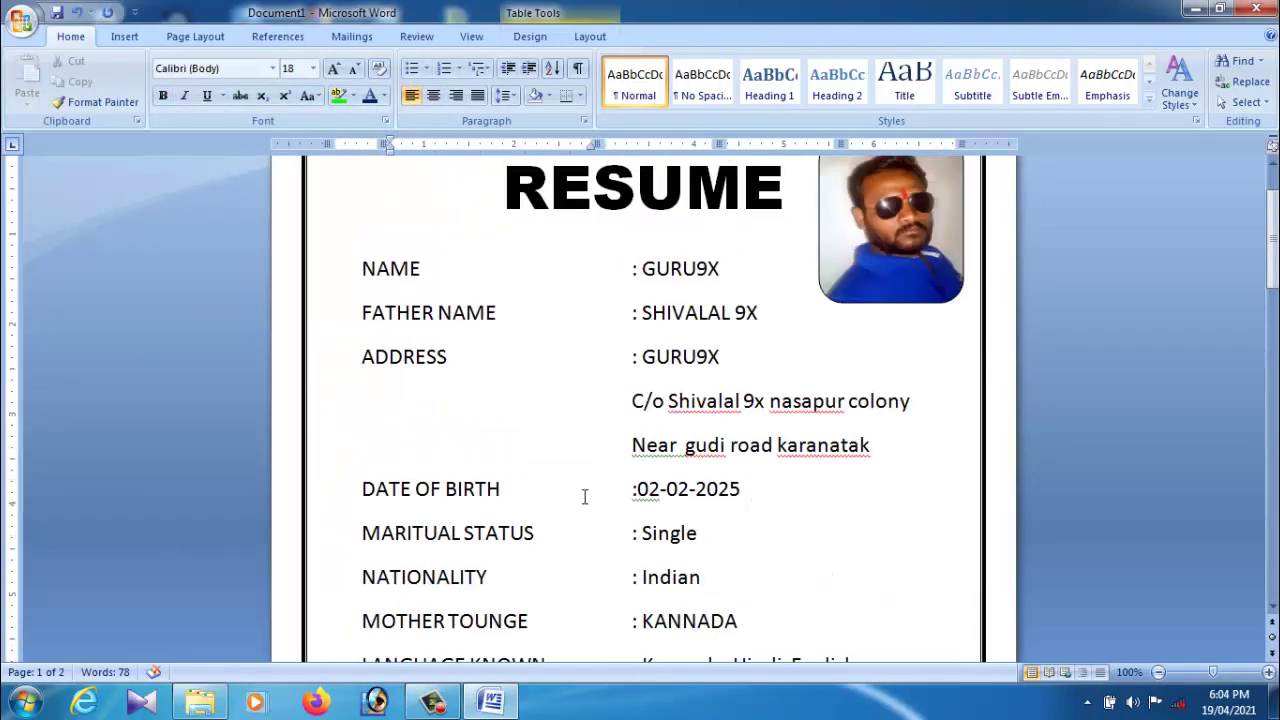
pyautogui.moveTo(363, 270); pyautogui.dragTo(420, 270)
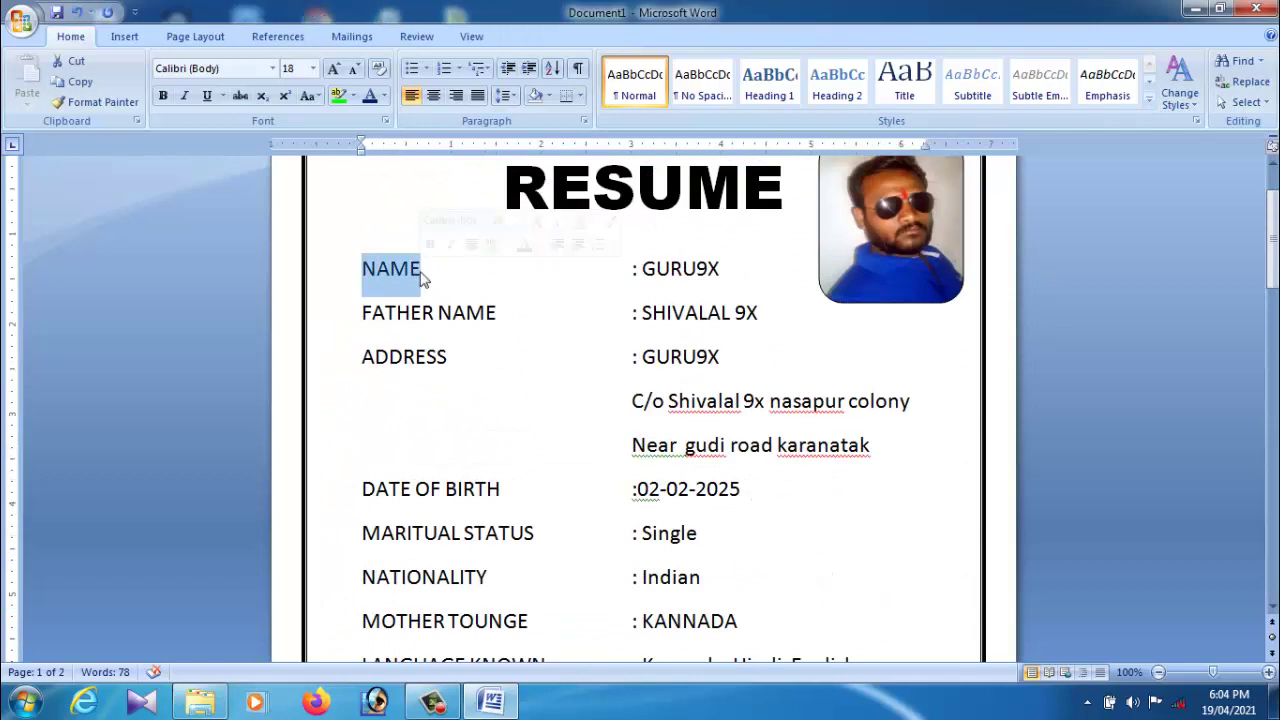
pyautogui.click(163, 96)
pyautogui.click(498, 358)
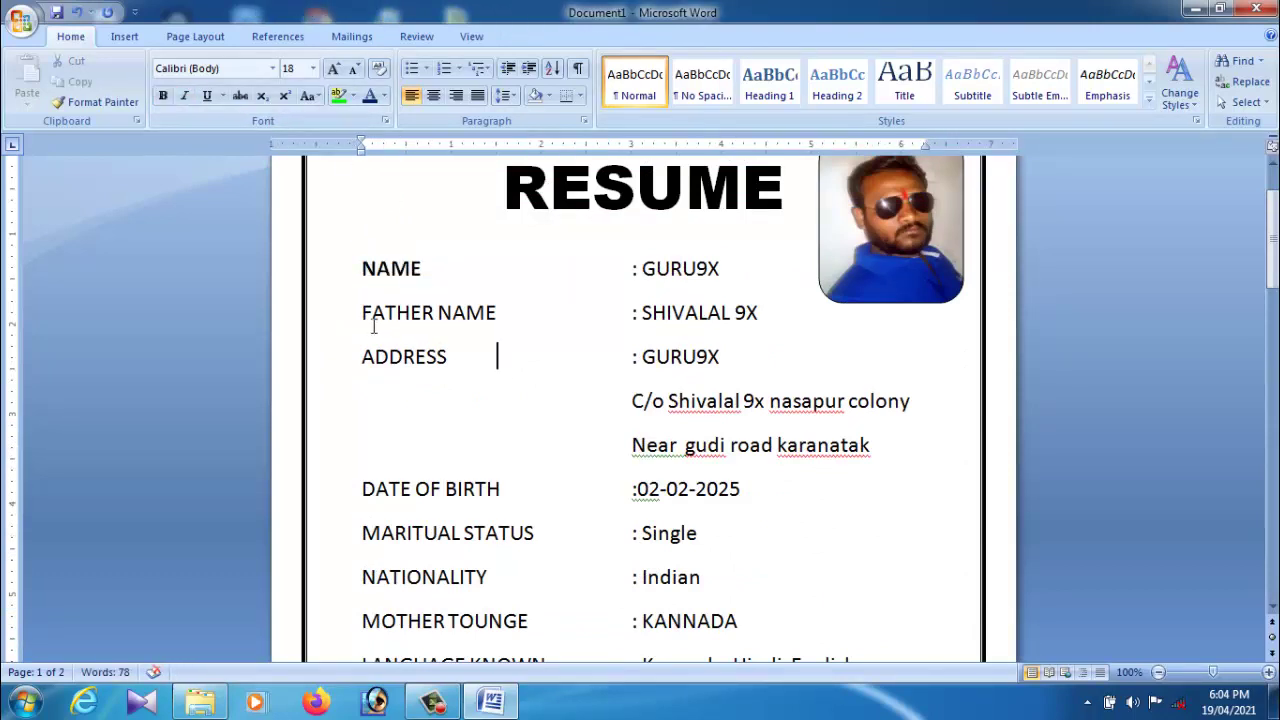
pyautogui.moveTo(364, 314); pyautogui.dragTo(491, 324)
pyautogui.click(163, 96)
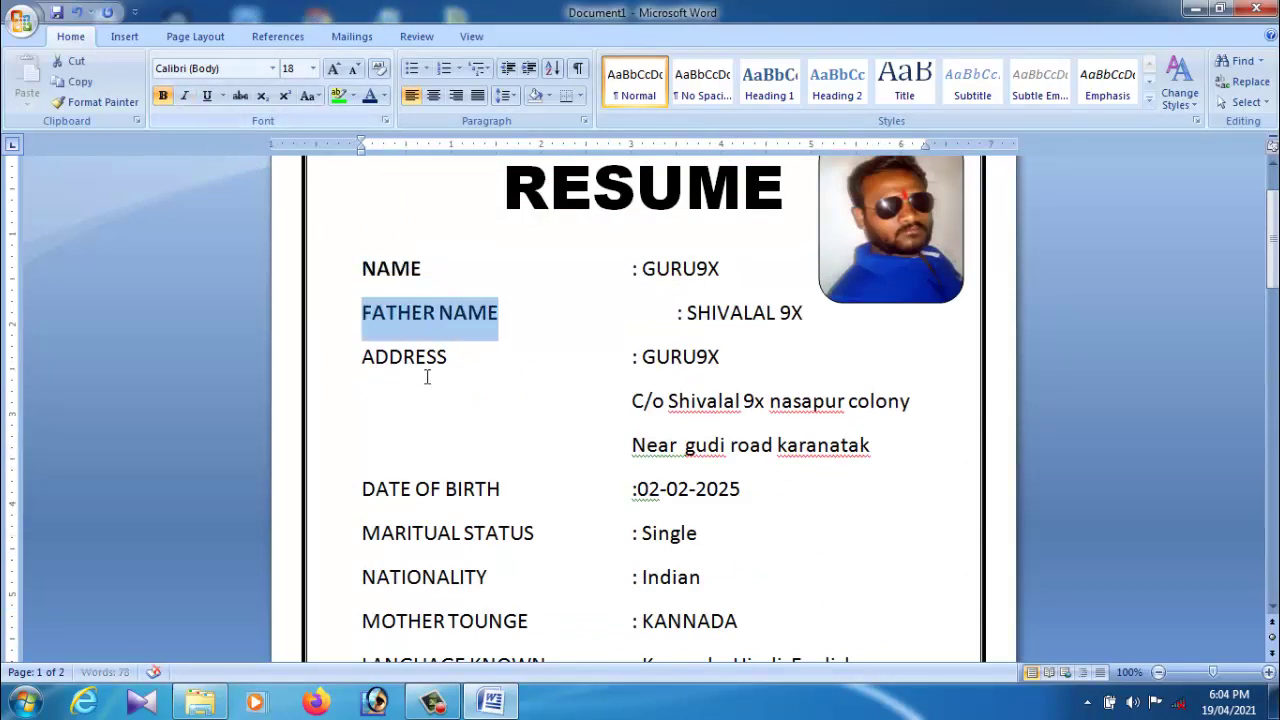
pyautogui.click(391, 365)
pyautogui.moveTo(370, 368); pyautogui.dragTo(454, 372)
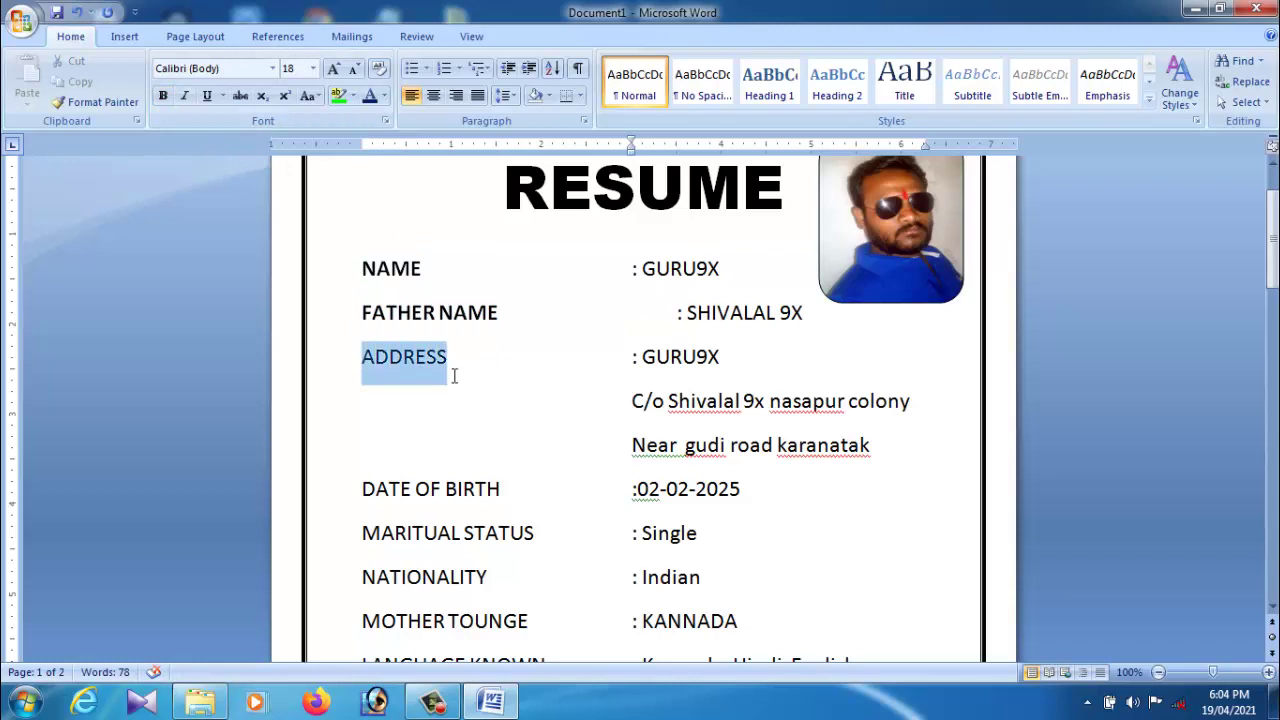
pyautogui.click(163, 96)
pyautogui.click(679, 318)
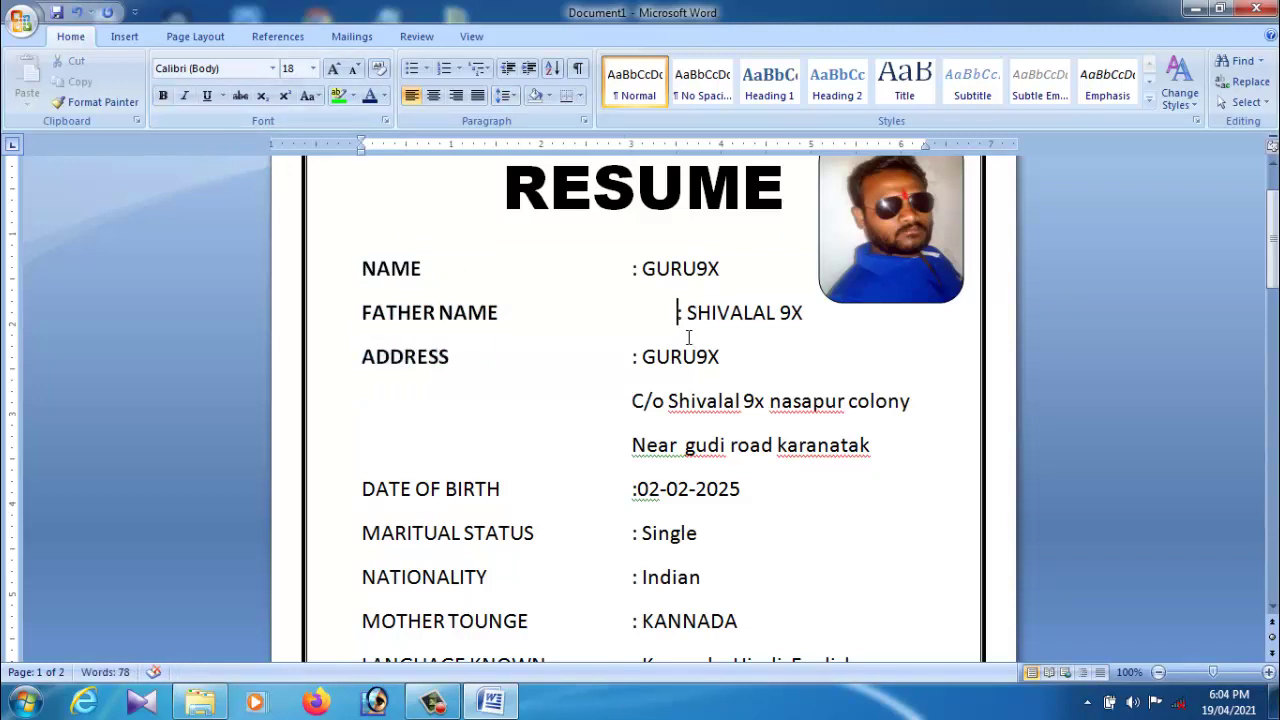
pyautogui.press('BackSpace')
# Step: Bold the DATE OF BIRTH, MARITUAL STATUS, NATIONALITY and MOTHER TOUNGE labels
pyautogui.scroll(-4, 580, 380)
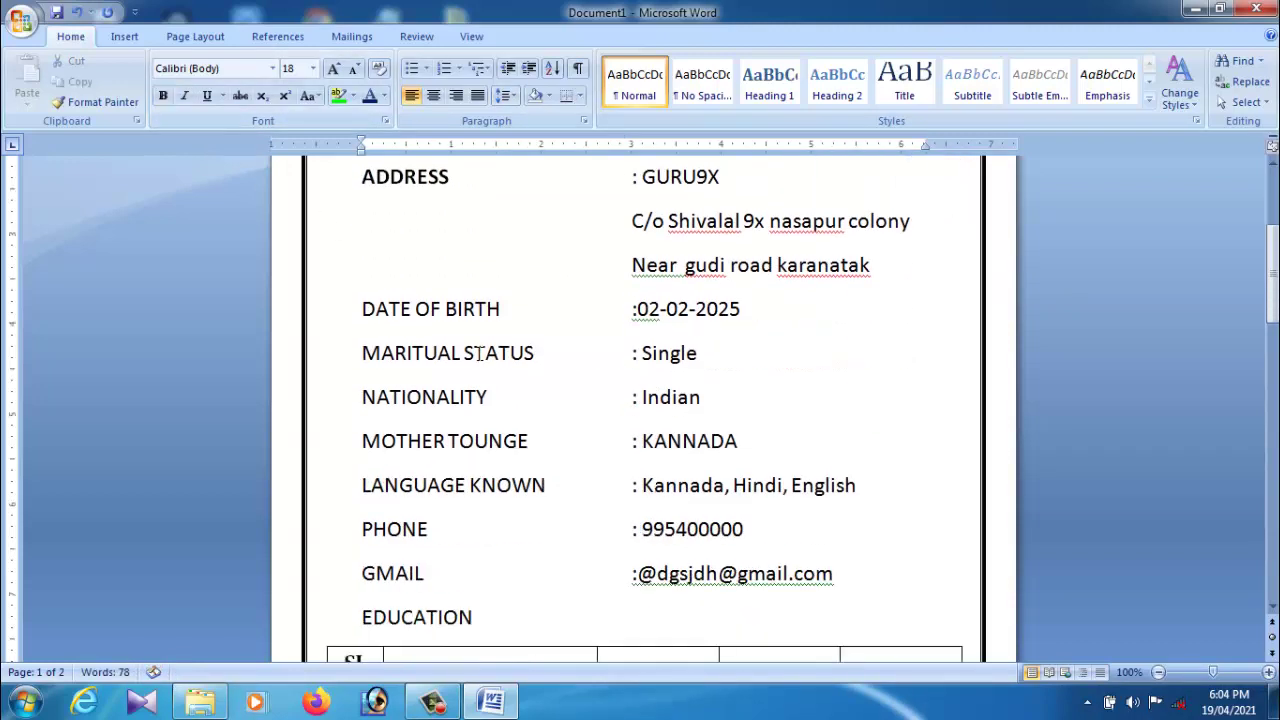
pyautogui.moveTo(367, 314); pyautogui.dragTo(517, 323)
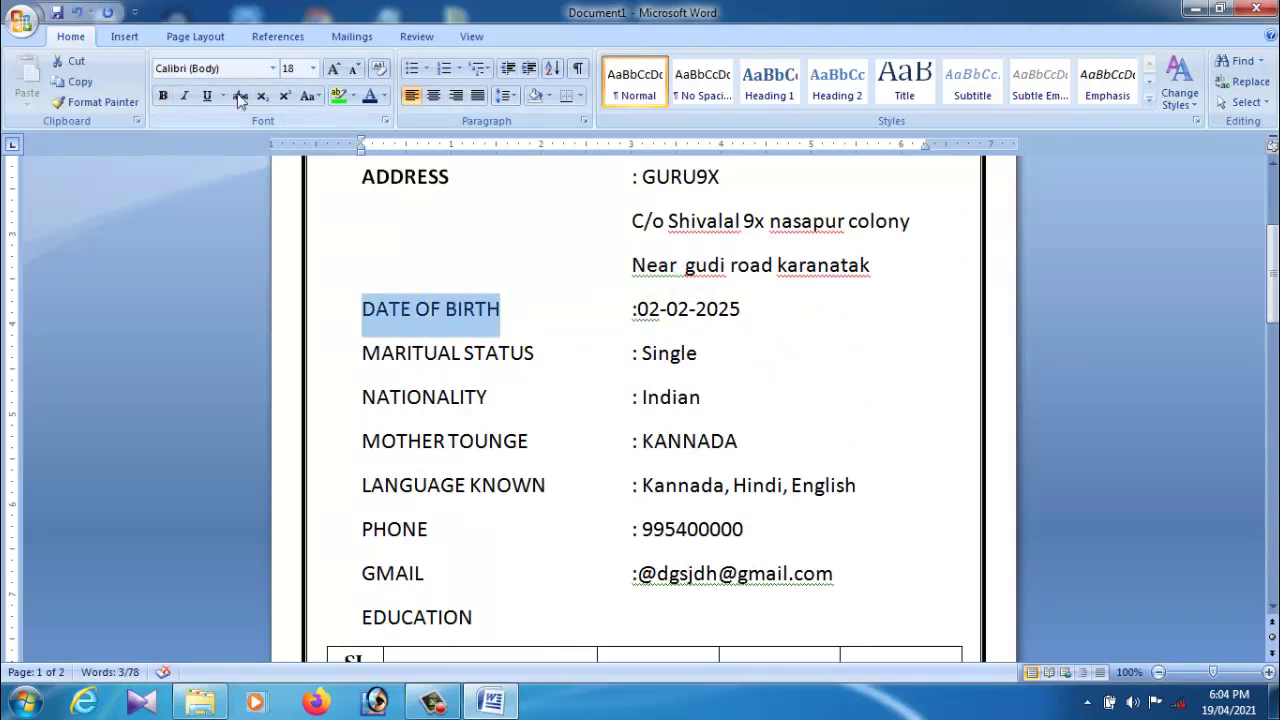
pyautogui.click(163, 96)
pyautogui.moveTo(540, 356); pyautogui.dragTo(362, 358)
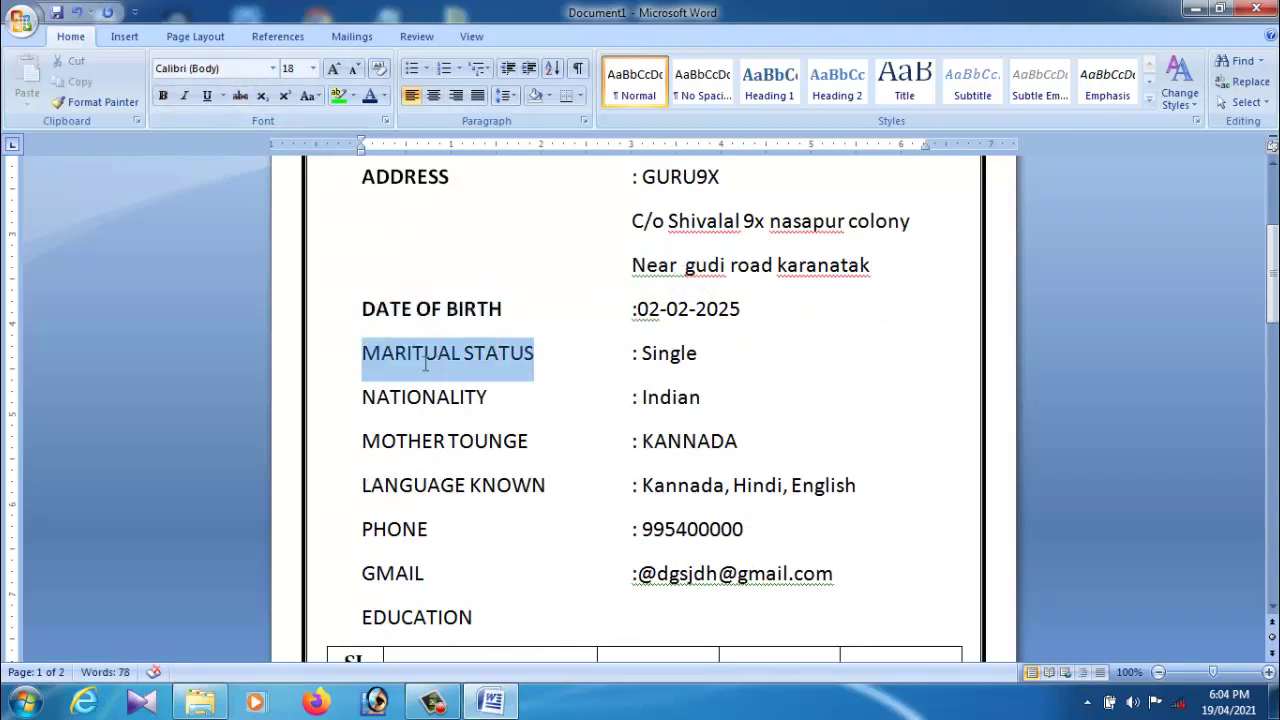
pyautogui.click(163, 96)
pyautogui.moveTo(508, 406); pyautogui.dragTo(388, 403)
pyautogui.click(163, 96)
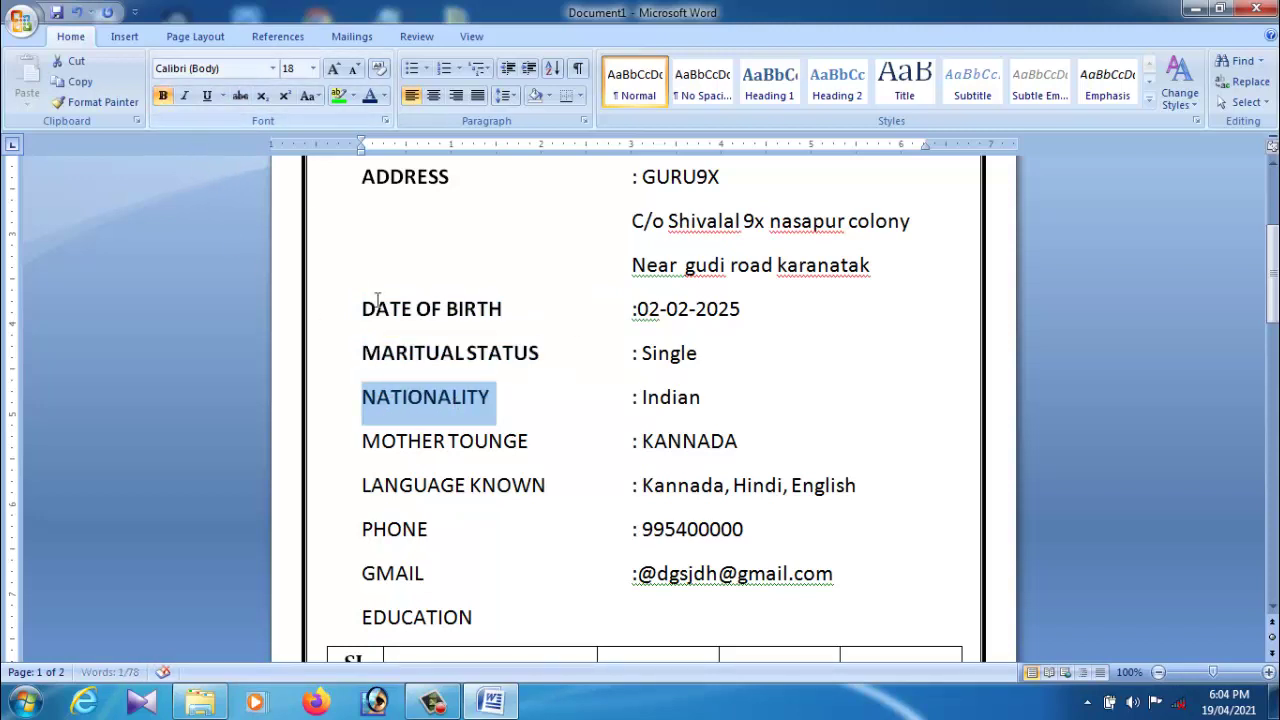
pyautogui.click(534, 456)
pyautogui.moveTo(535, 456); pyautogui.dragTo(362, 445)
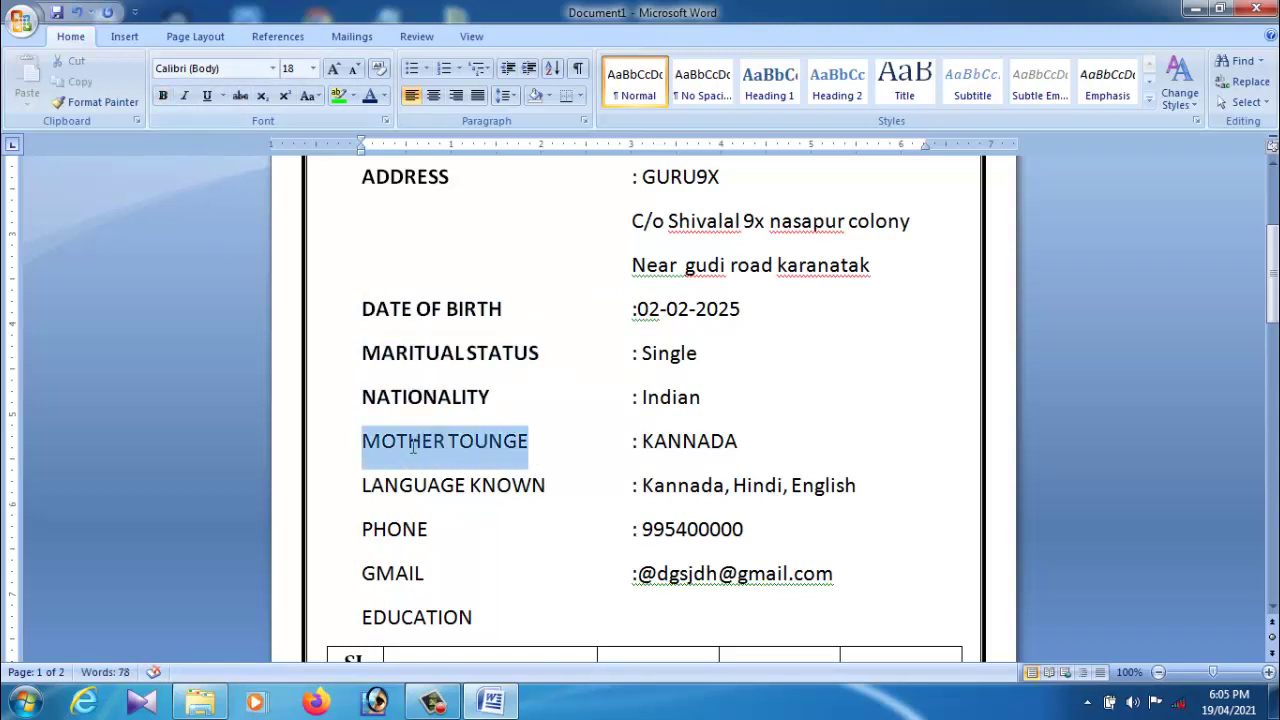
pyautogui.click(163, 96)
pyautogui.click(537, 529)
# Step: Bold the LANGUAGE KNOWN, PHONE and GMAIL labels and the EDUCATION heading
pyautogui.scroll(-1, 540, 490)
pyautogui.moveTo(545, 449); pyautogui.dragTo(392, 450)
pyautogui.click(163, 96)
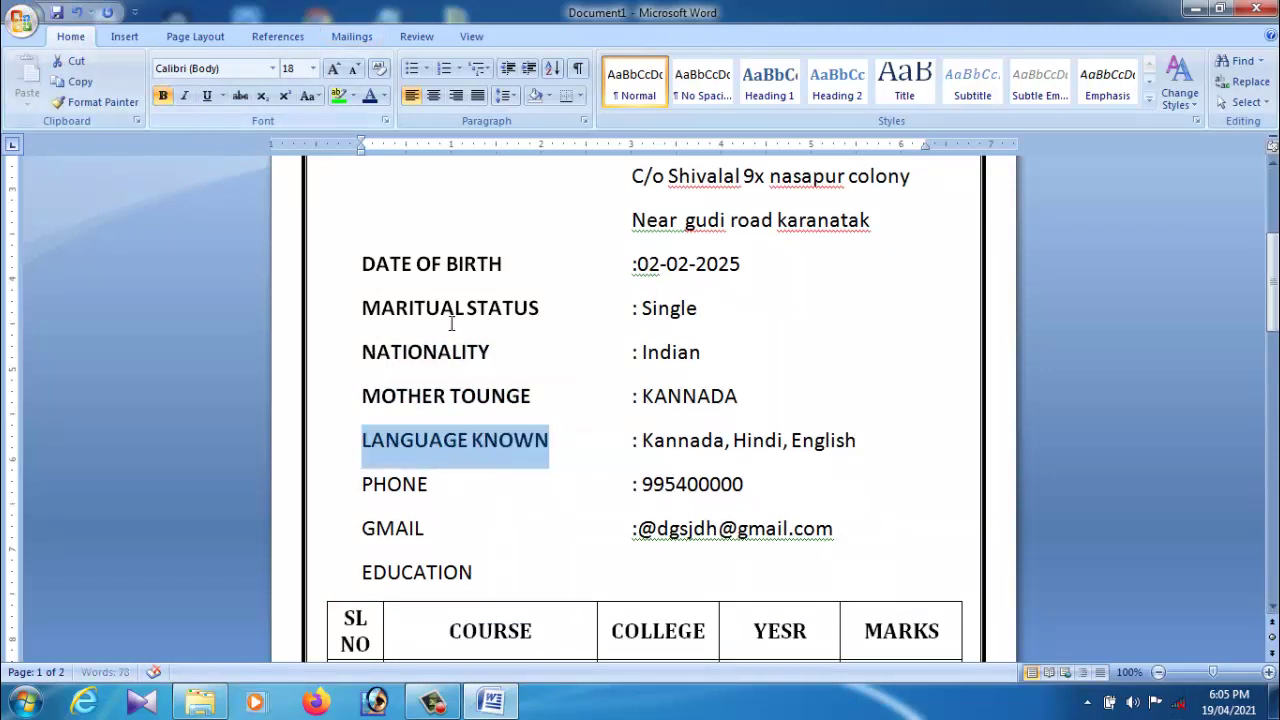
pyautogui.scroll(-3, 517, 399)
pyautogui.moveTo(446, 364); pyautogui.dragTo(355, 363)
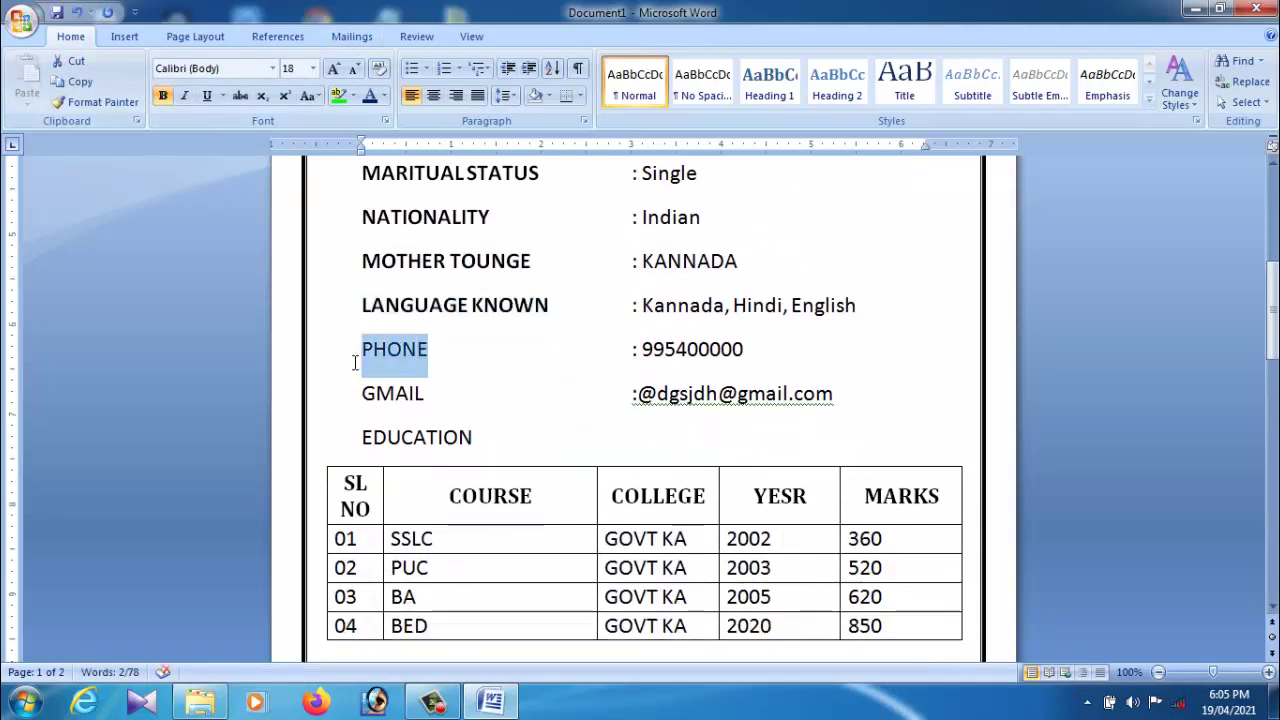
pyautogui.click(163, 96)
pyautogui.moveTo(452, 395); pyautogui.dragTo(377, 408)
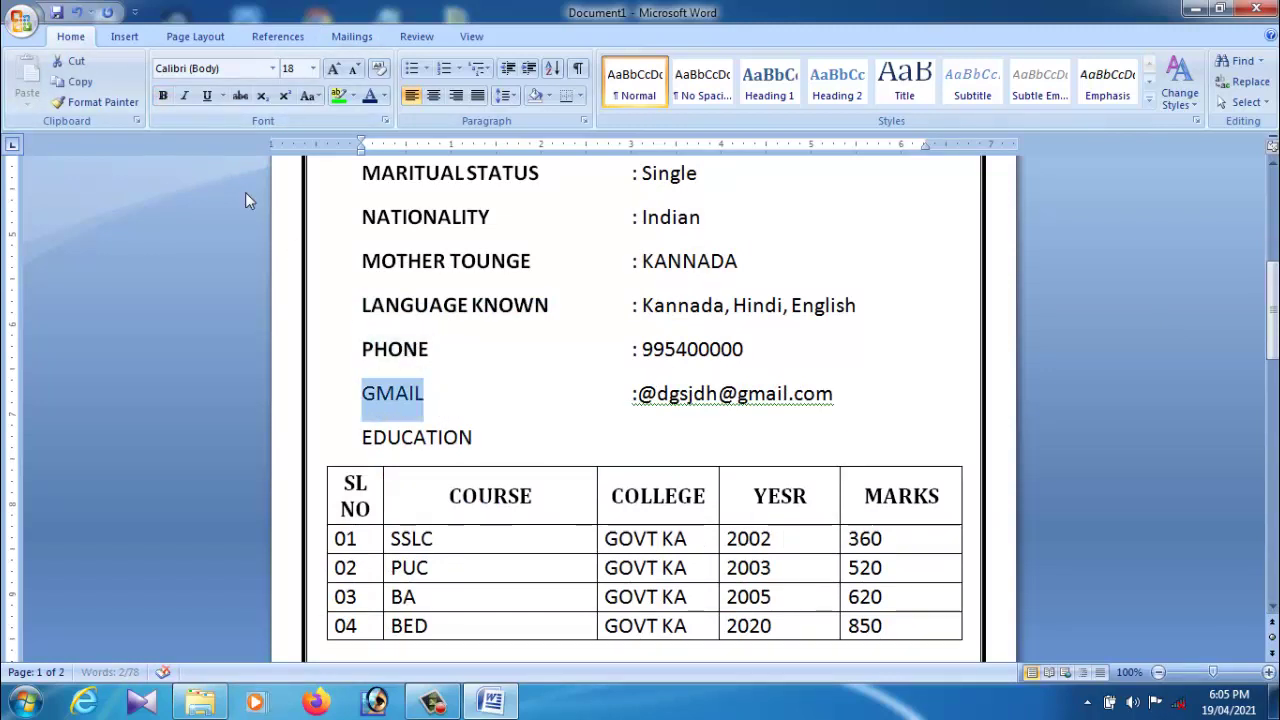
pyautogui.click(163, 96)
pyautogui.moveTo(495, 451); pyautogui.dragTo(372, 450)
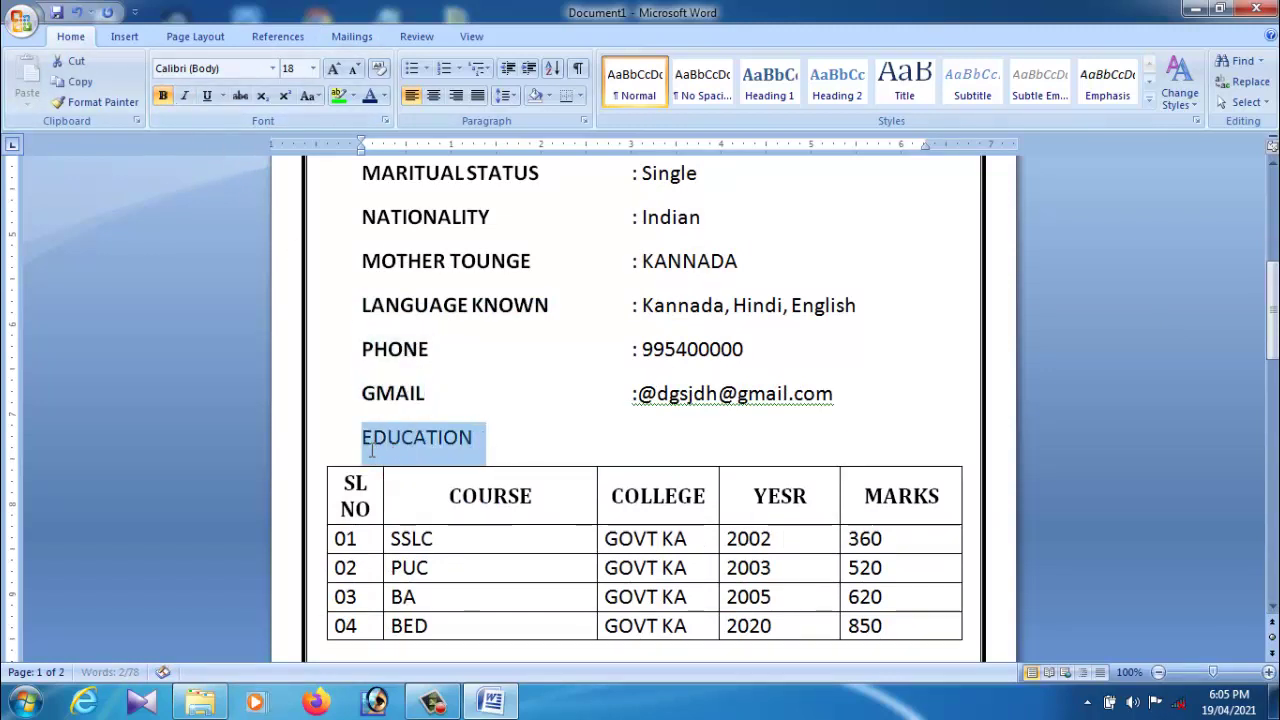
pyautogui.click(163, 96)
pyautogui.click(480, 517)
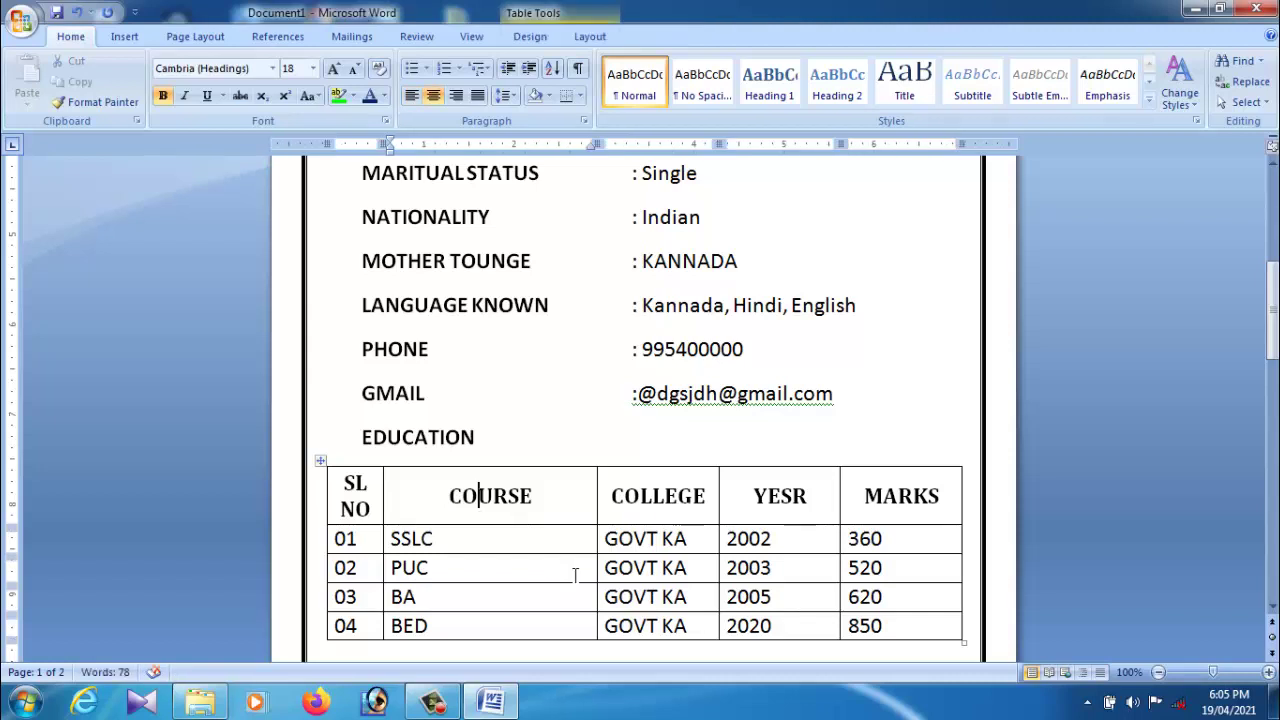
pyautogui.scroll(3, 575, 575)
pyautogui.scroll(5, 575, 575)
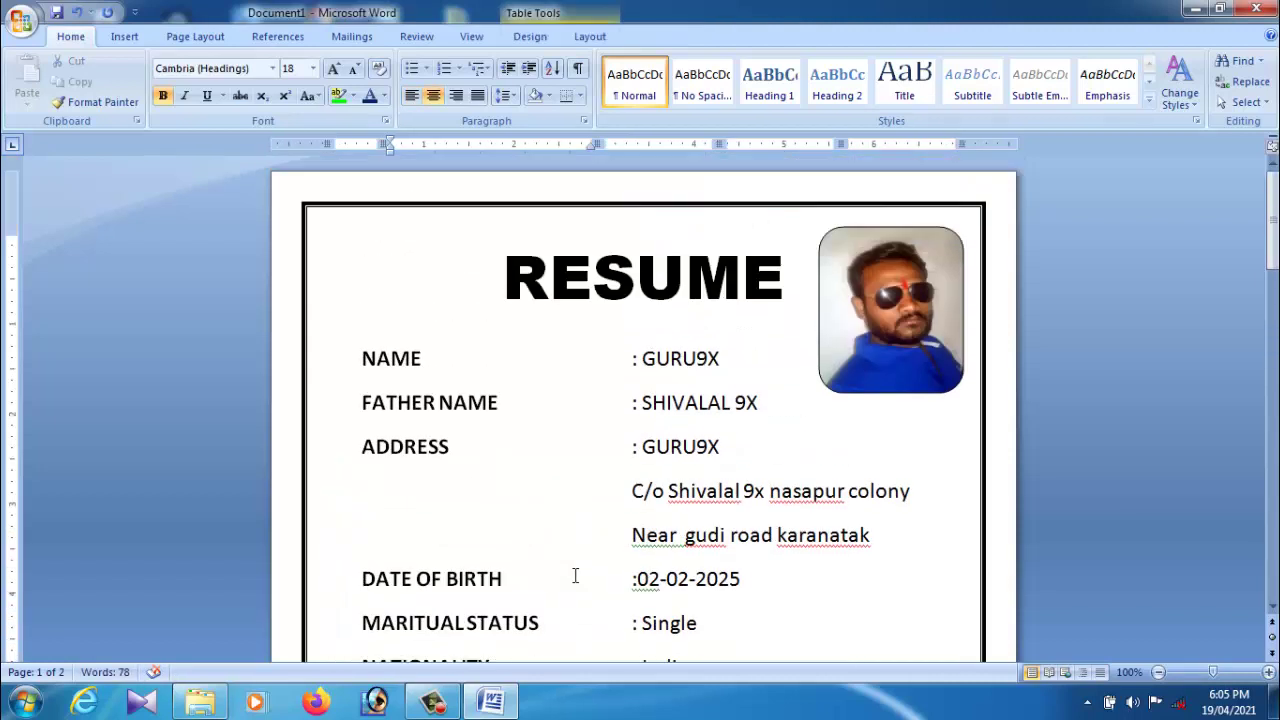
pyautogui.scroll(-5, 575, 575)
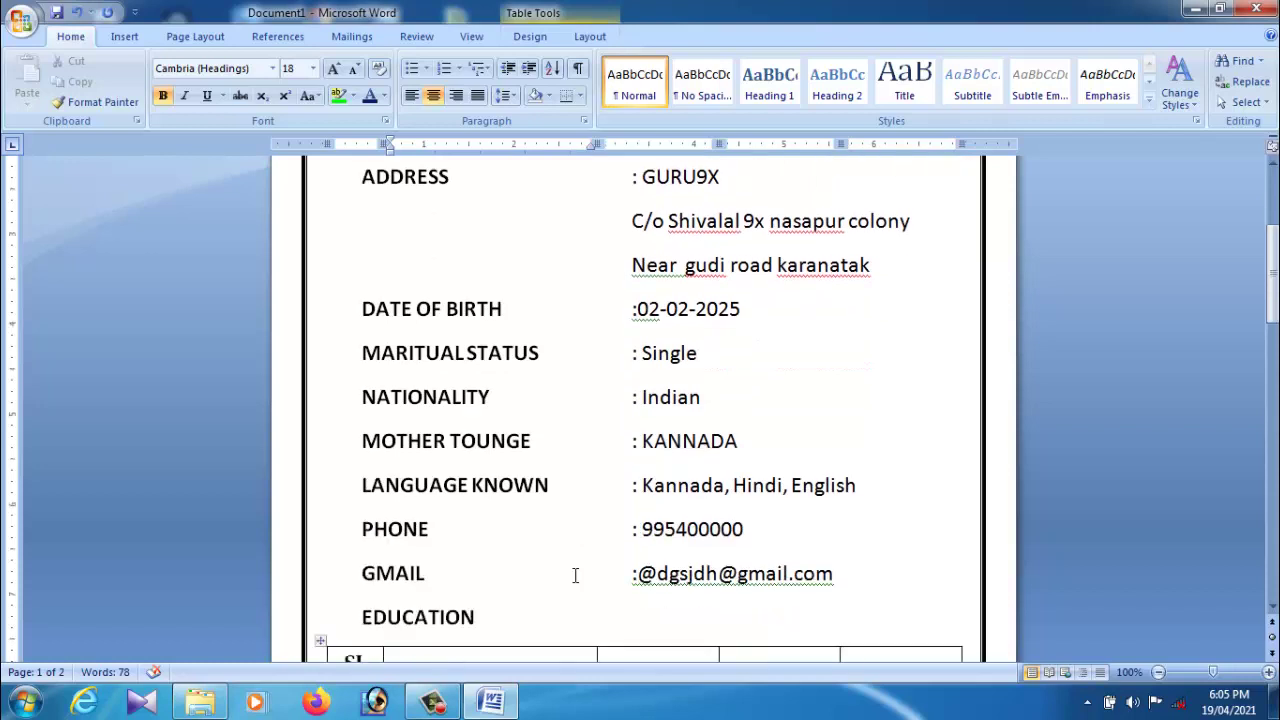